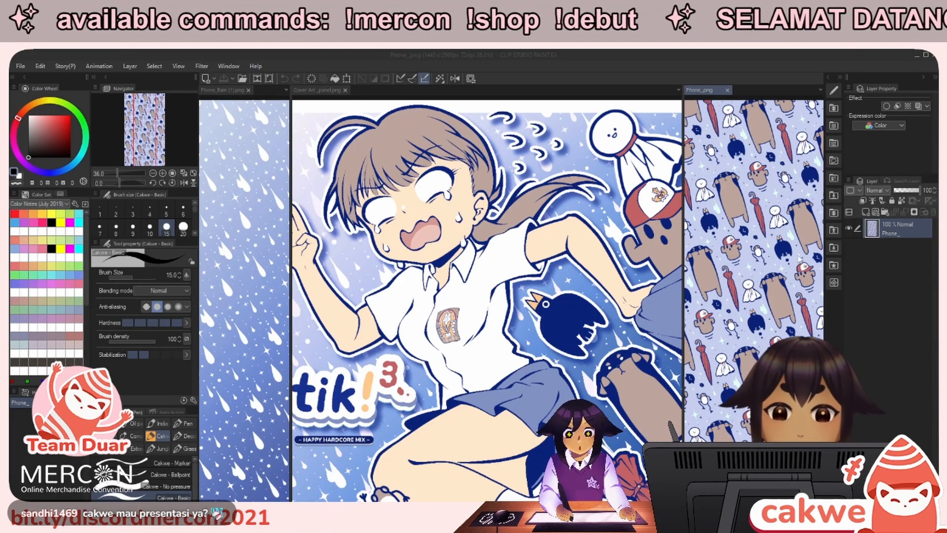
Examine the Cover Art _panel.png illustration up close, from the running character down to the lettering.
left_click(702, 95)
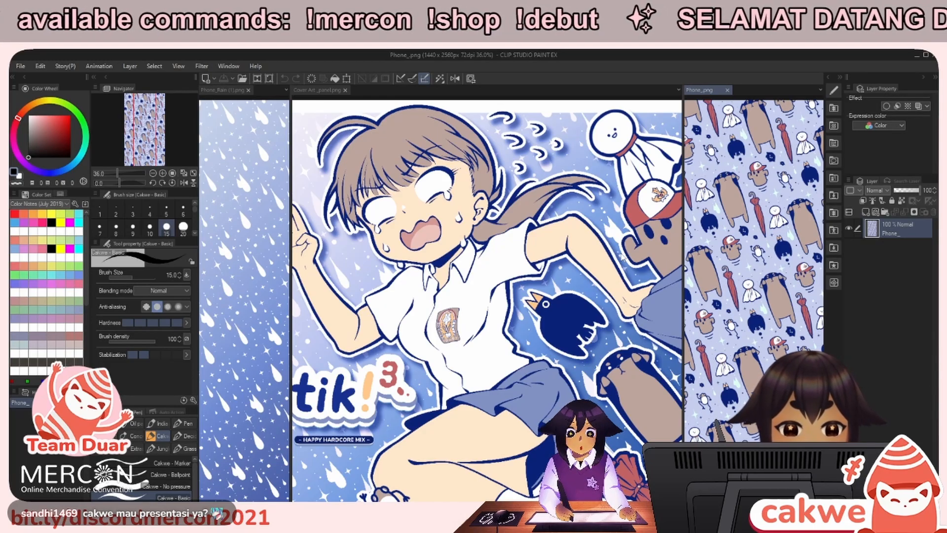
left_click(606, 246)
scroll(607, 243, "down", 1)
mouse_move(607, 244)
left_mouse_down()
mouse_move(592, 228)
mouse_move(586, 266)
mouse_move(530, 260)
mouse_move(536, 290)
left_mouse_up()
scroll(590, 251, "down", 2)
scroll(531, 271, "up", 1)
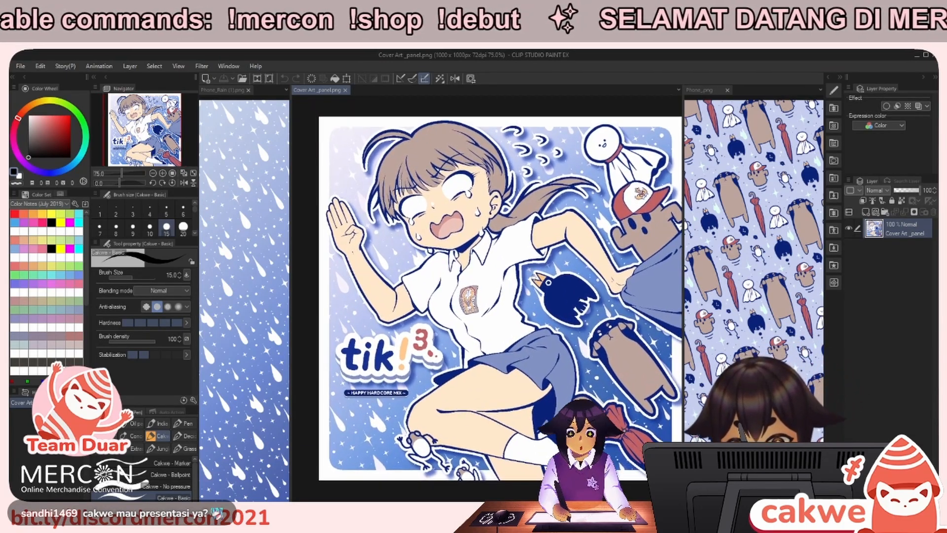
scroll(496, 275, "up", 2)
scroll(496, 274, "up", 3)
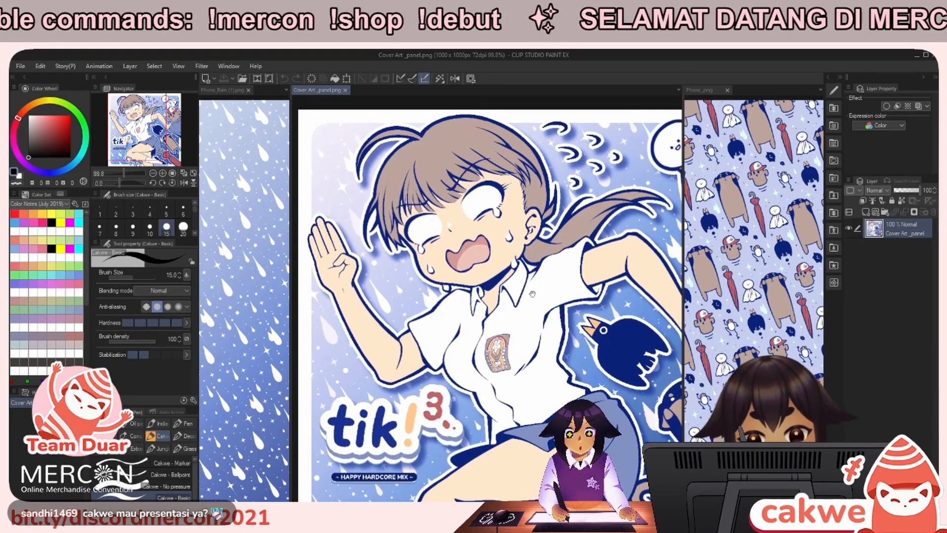
left_click_drag(532, 282, 535, 281)
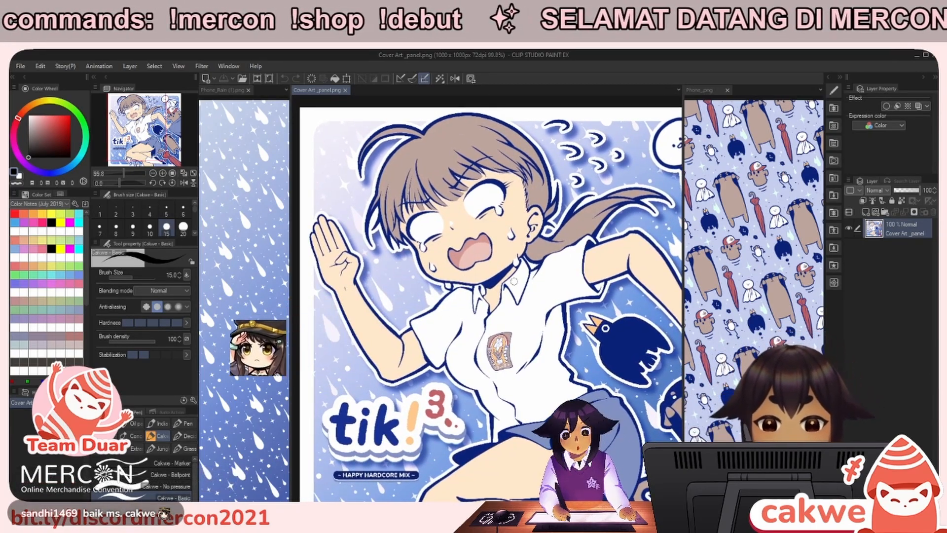
scroll(534, 279, "up", 1)
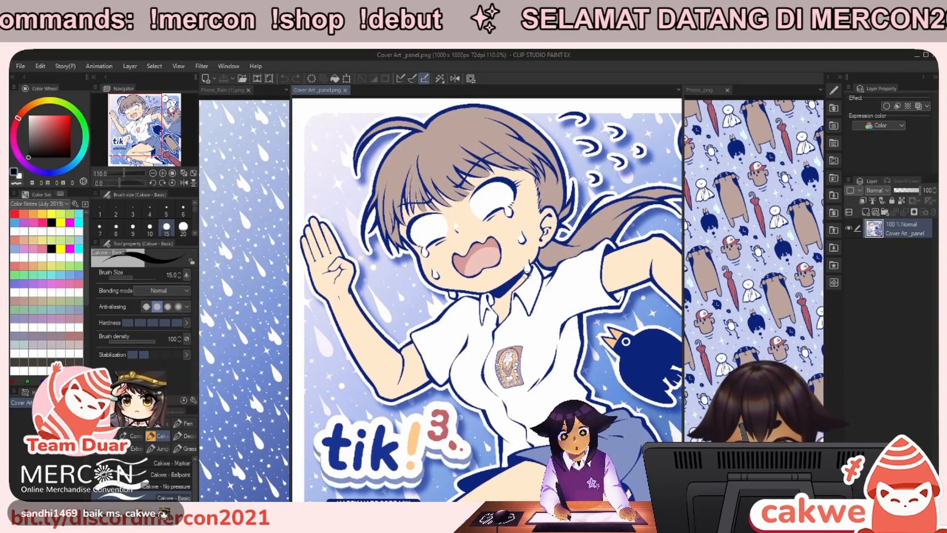
scroll(527, 274, "up", 1)
left_click_drag(524, 411, 545, 272)
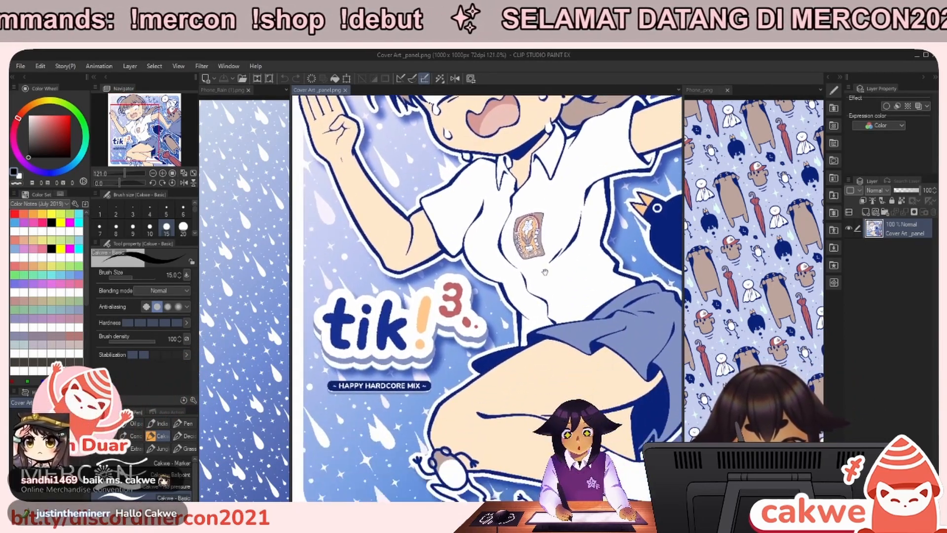
scroll(545, 272, "down", 4)
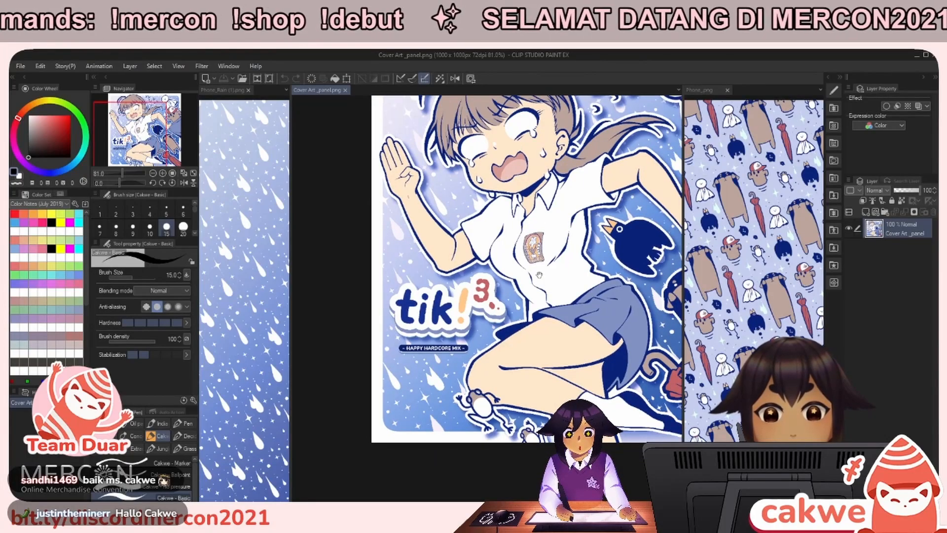
scroll(540, 275, "up", 2)
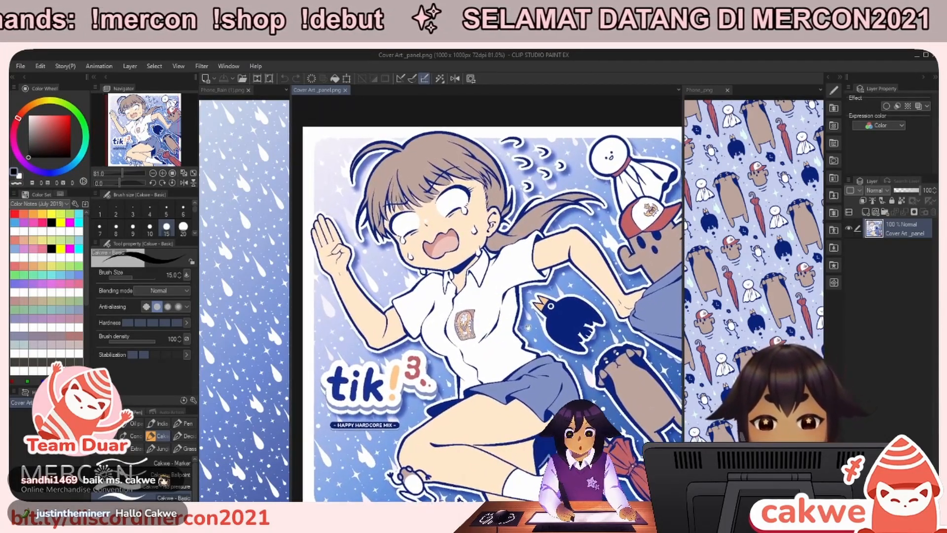
Widen the view of Phone_Rain (1).png beside the cover art and examine its raindrop pattern.
left_click_drag(290, 246, 468, 271)
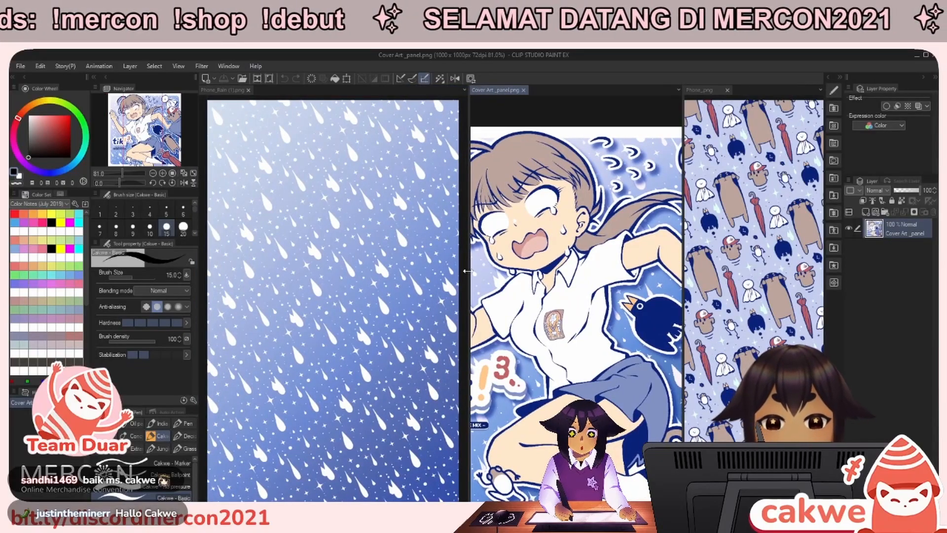
left_click_drag(468, 270, 459, 274)
left_click_drag(530, 289, 553, 209)
scroll(553, 284, "down", 5)
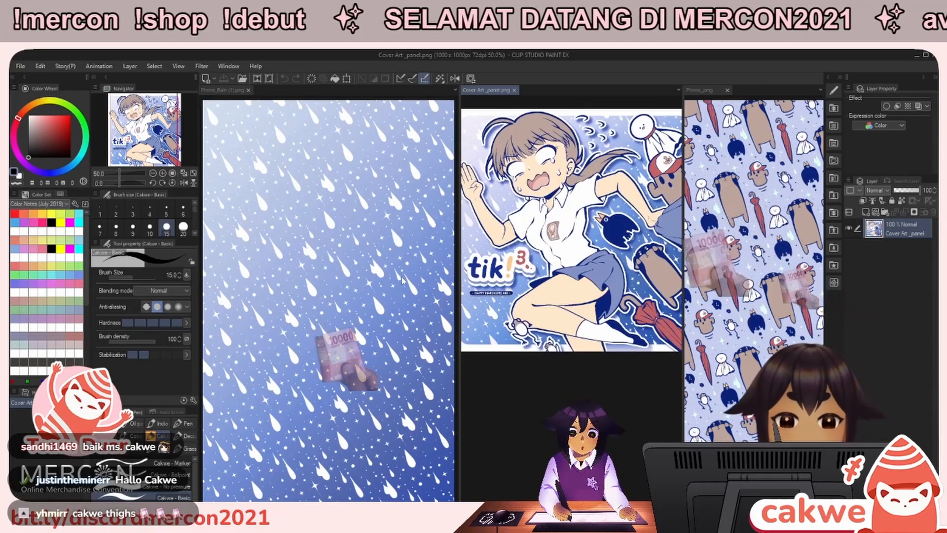
left_click(395, 258)
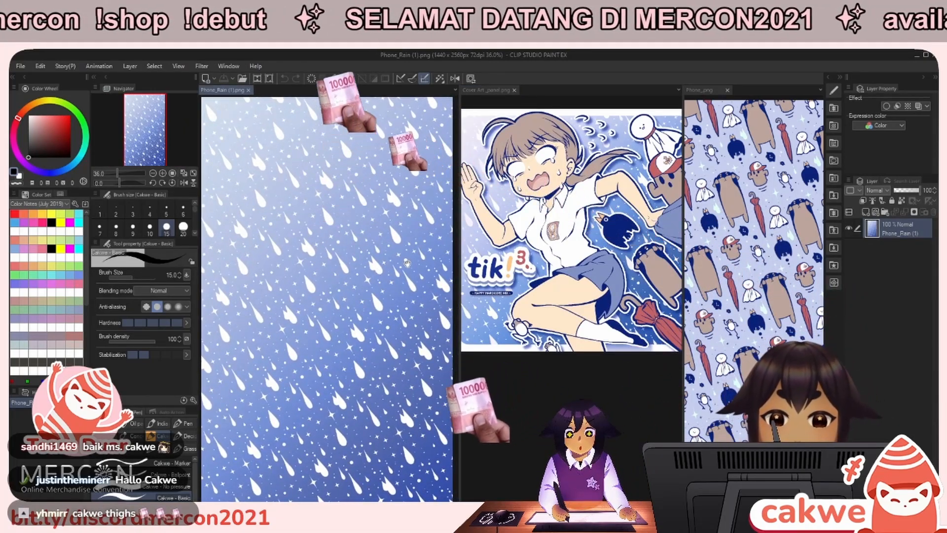
scroll(412, 262, "down", 1)
mouse_move(386, 266)
left_mouse_down()
mouse_move(383, 259)
mouse_move(382, 274)
left_mouse_up()
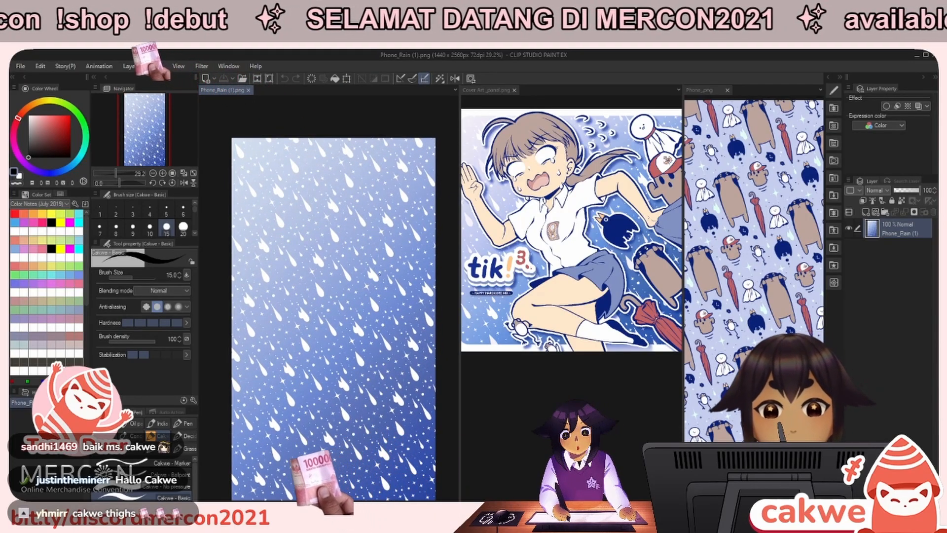
left_click_drag(422, 268, 398, 272)
scroll(388, 265, "up", 2)
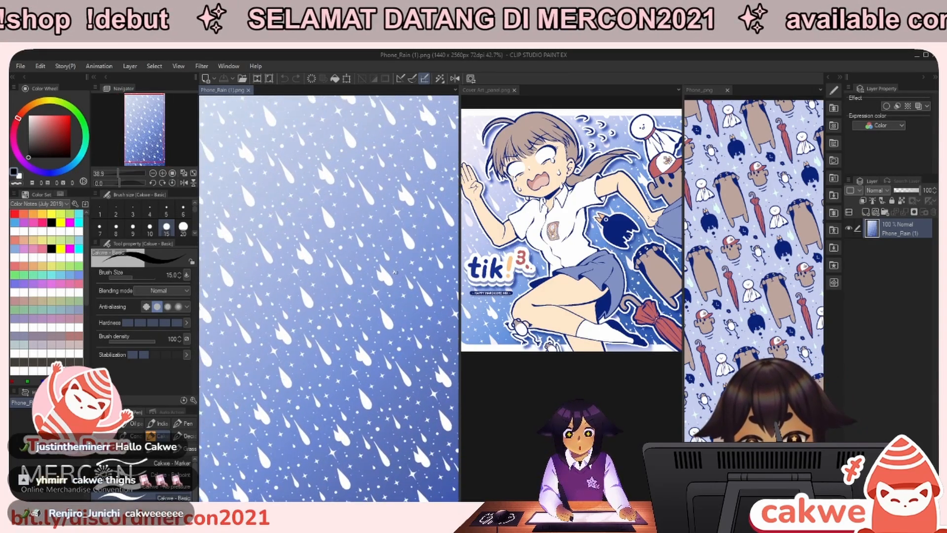
scroll(397, 272, "down", 1)
mouse_move(395, 268)
left_mouse_down()
mouse_move(367, 261)
mouse_move(373, 253)
mouse_move(381, 262)
left_mouse_up()
scroll(368, 247, "up", 1)
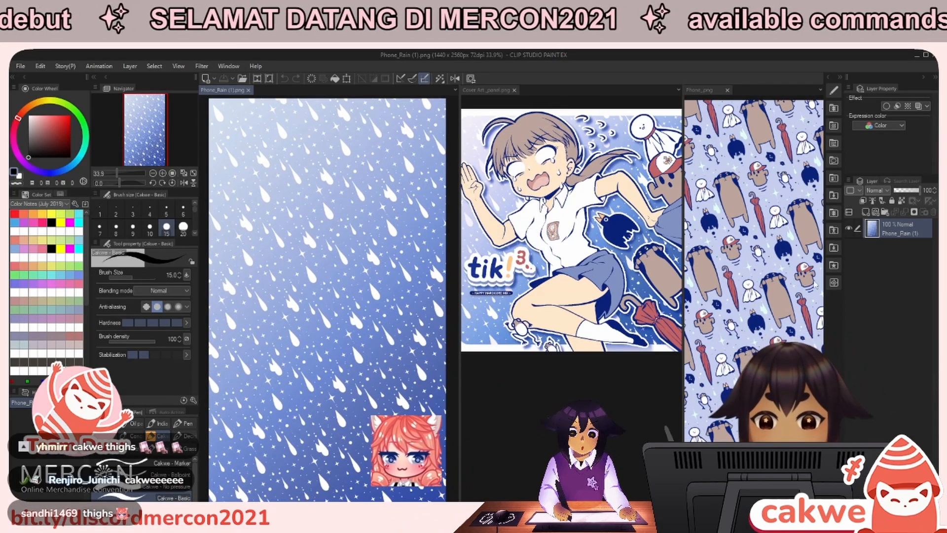
Widen the view of Phone_.png, examine its repeating character pattern, and give the space back to the cover art.
left_click_drag(684, 289, 528, 299)
left_click(692, 299)
left_click_drag(461, 297, 341, 299)
key("ctrl+plus")
key("ctrl+plus")
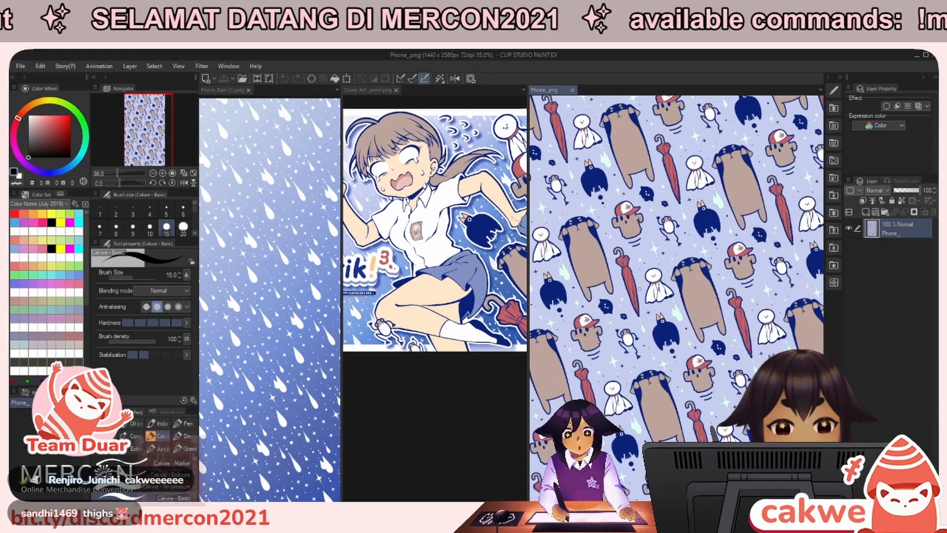
scroll(699, 304, "up", 2)
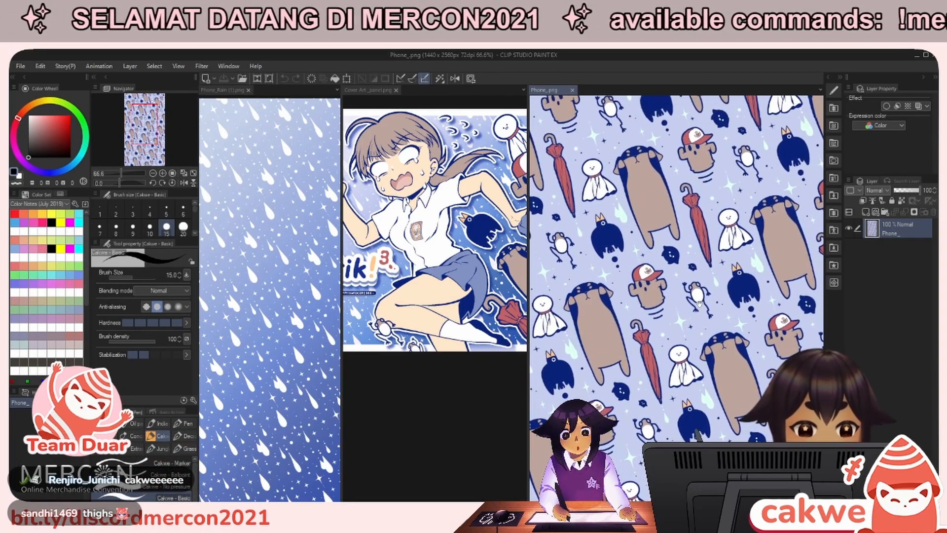
left_click_drag(700, 303, 730, 275)
scroll(730, 275, "down", 3)
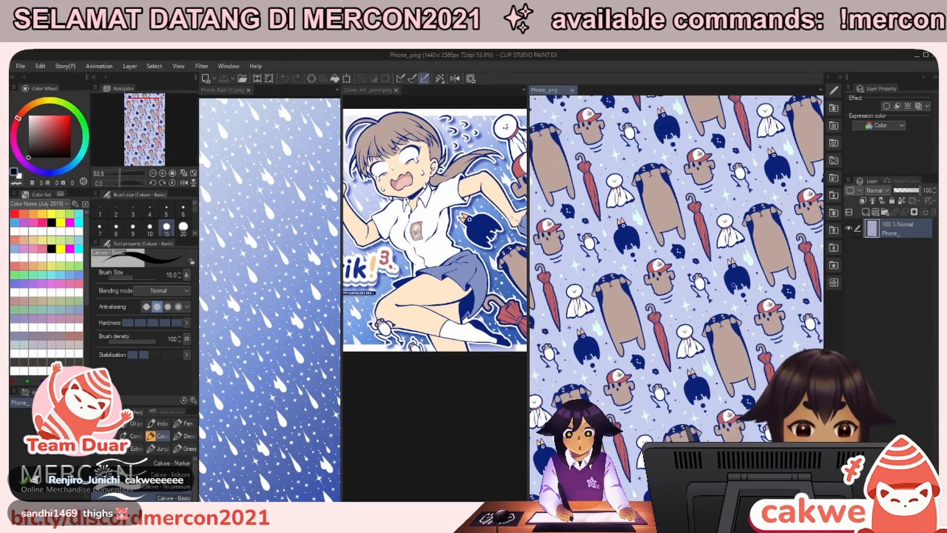
scroll(730, 275, "down", 2)
left_click_drag(743, 238, 739, 248)
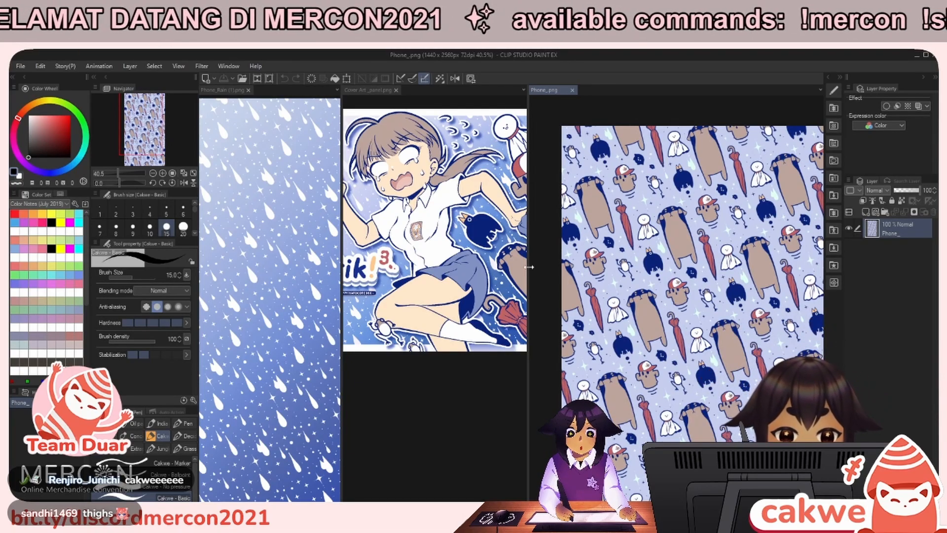
left_click_drag(528, 266, 635, 265)
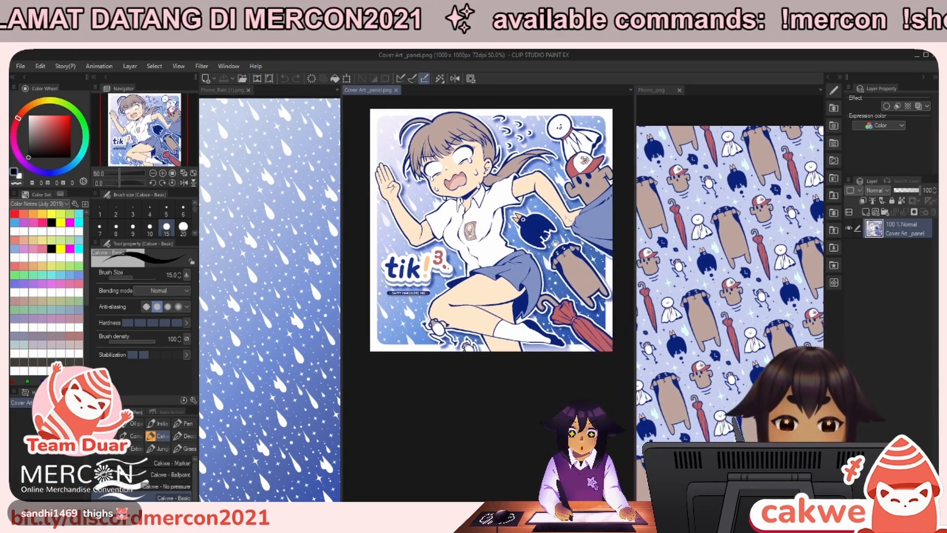
Close all three open reference images.
key("ctrl+w")
key("ctrl+w")
left_click(248, 91)
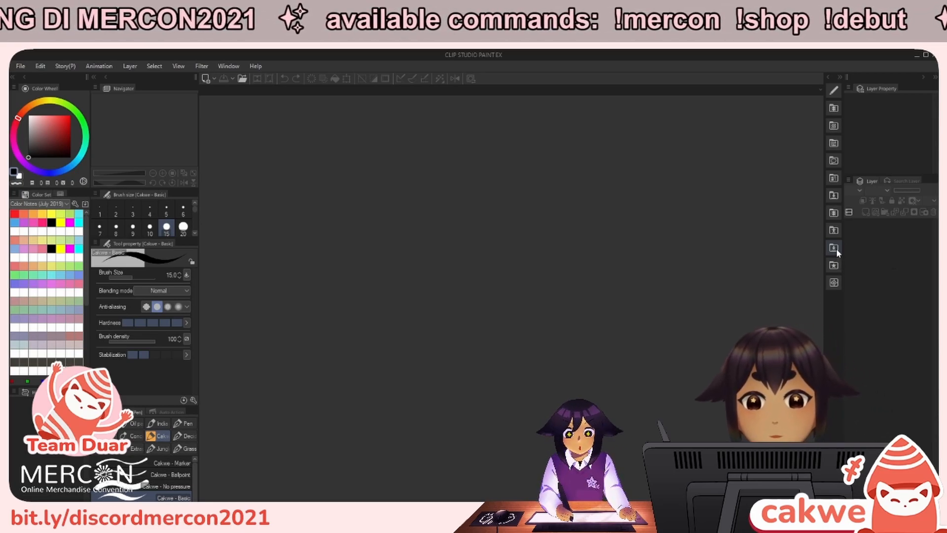
Create a new illustration canvas of 1000 × 1000 px at 72 dpi without a paper colour.
key("ctrl+n")
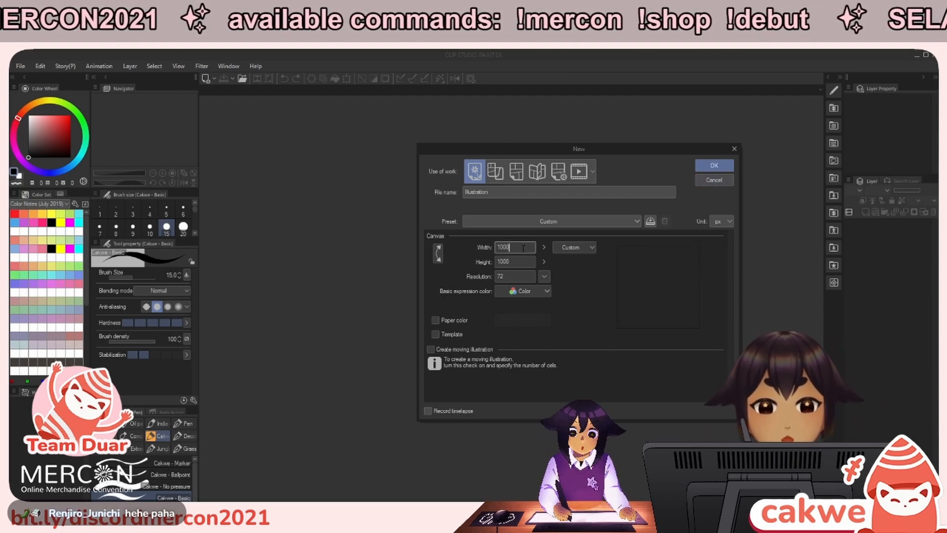
left_click(714, 166)
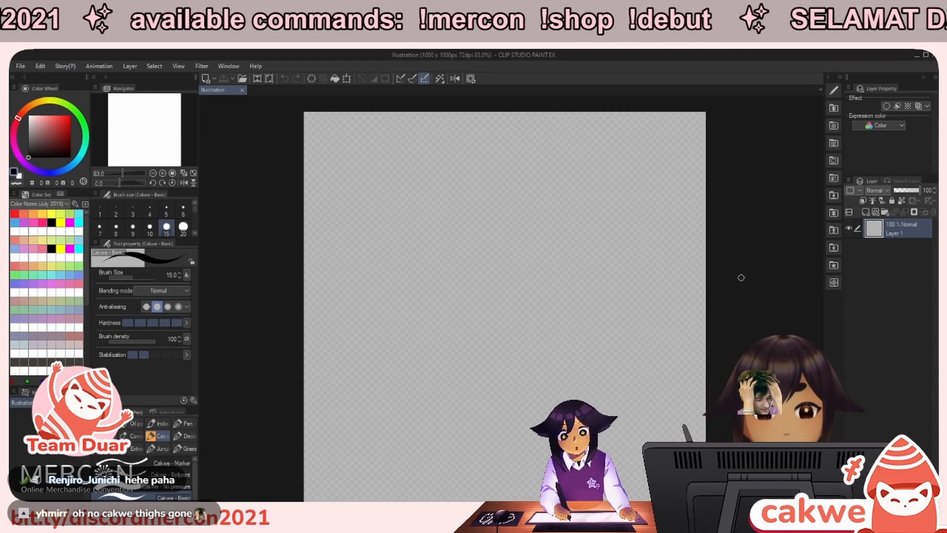
left_click_drag(697, 276, 673, 274)
scroll(690, 260, "down", 1)
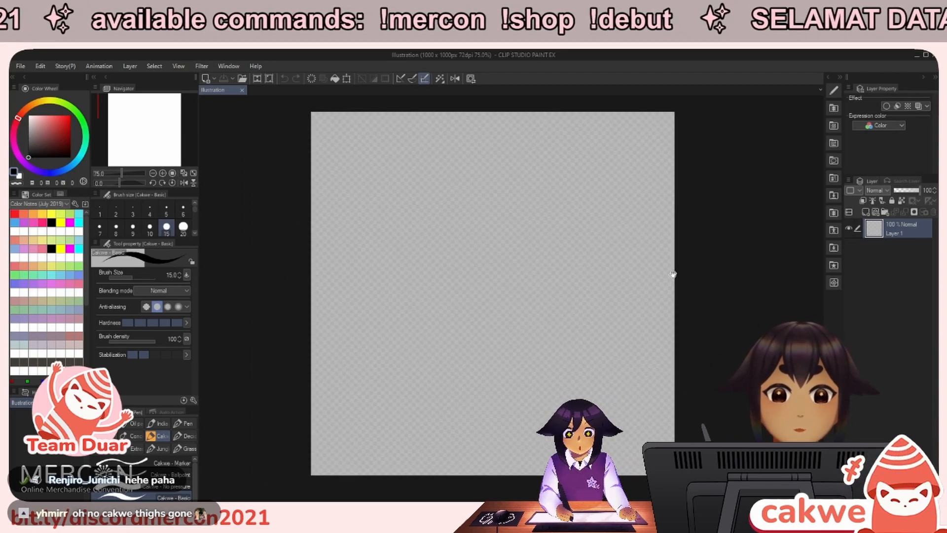
left_click_drag(712, 355, 717, 358)
Add a new layer and paint a solid black circle at the canvas centre with a brush size of about 130.
key("ctrl+shift+n")
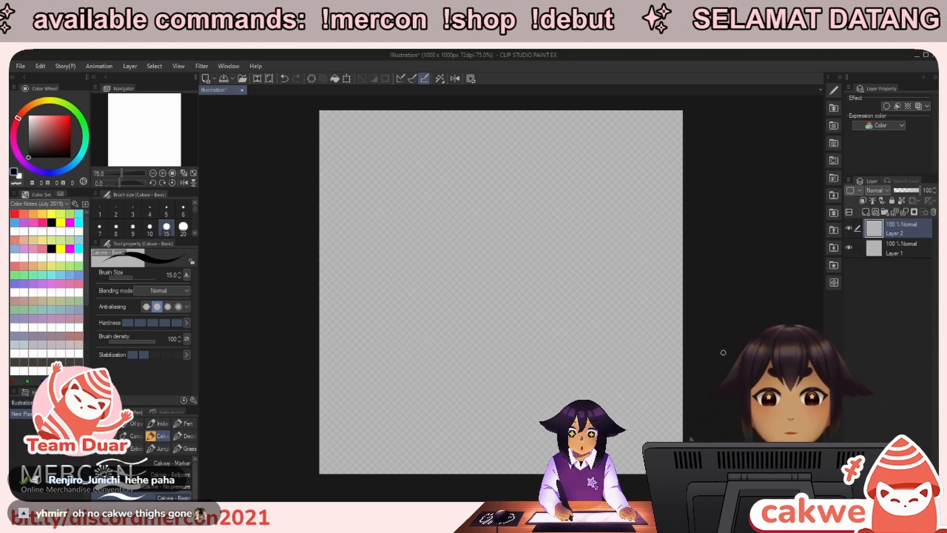
left_click_drag(679, 370, 703, 361)
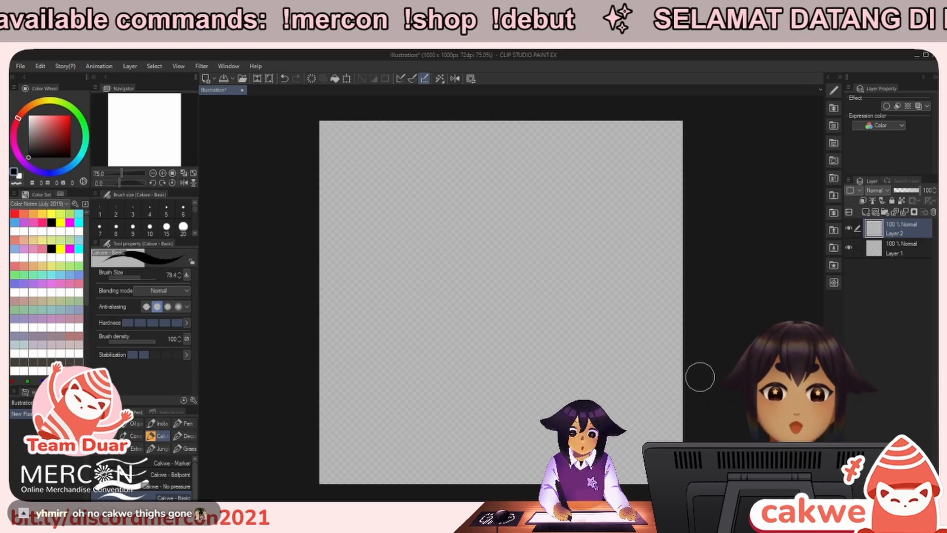
left_click_drag(697, 366, 709, 363)
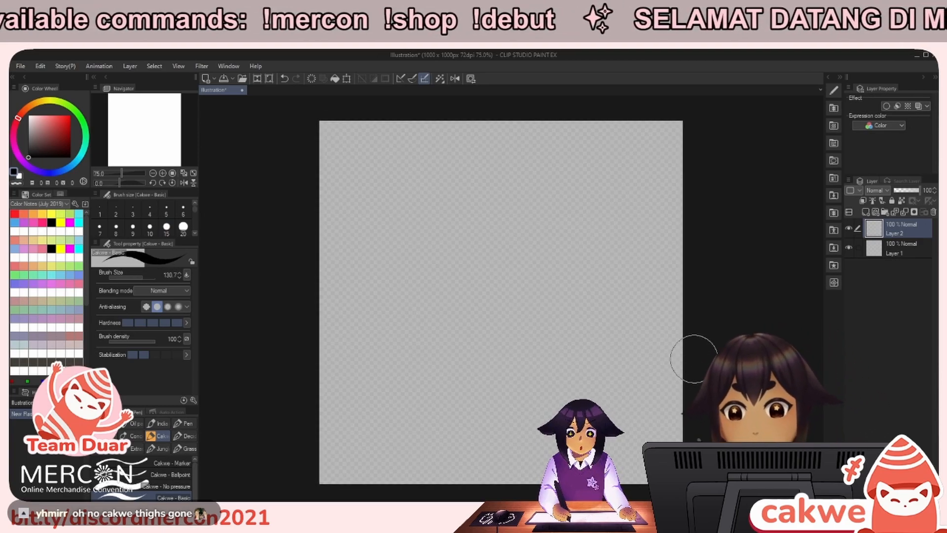
mouse_move(511, 267)
left_mouse_down()
mouse_move(485, 283)
mouse_move(499, 306)
mouse_move(525, 282)
mouse_move(488, 269)
mouse_move(511, 295)
mouse_move(498, 287)
mouse_move(515, 283)
mouse_move(513, 296)
mouse_move(480, 292)
mouse_move(508, 266)
mouse_move(528, 297)
mouse_move(476, 294)
mouse_move(517, 263)
mouse_move(513, 311)
mouse_move(481, 275)
mouse_move(533, 277)
mouse_move(503, 320)
mouse_move(478, 278)
mouse_move(514, 269)
mouse_move(522, 286)
mouse_move(504, 294)
left_mouse_up()
key("alt+space")
mouse_move(620, 329)
left_mouse_down()
mouse_move(607, 339)
mouse_move(626, 339)
mouse_move(602, 351)
mouse_move(610, 340)
left_mouse_up()
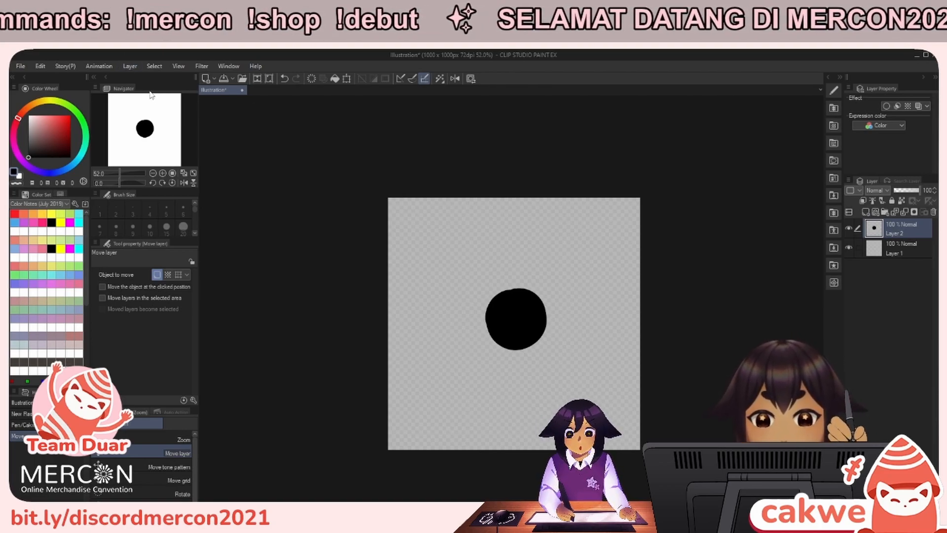
left_click_drag(620, 320, 257, 128)
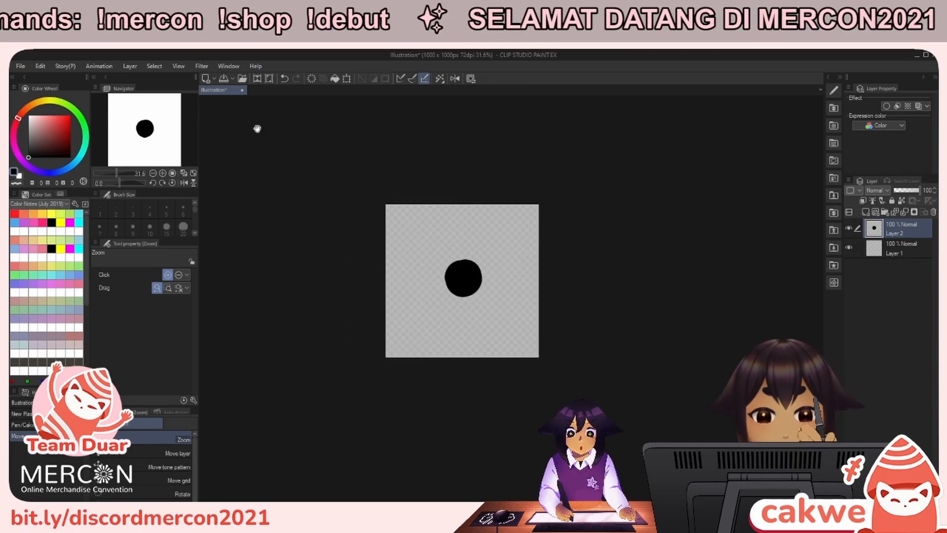
left_click_drag(318, 211, 371, 264)
Create a second 1000 × 1000 px, 72 dpi canvas named Illustration2 and dock it side by side with the first.
left_click(206, 78)
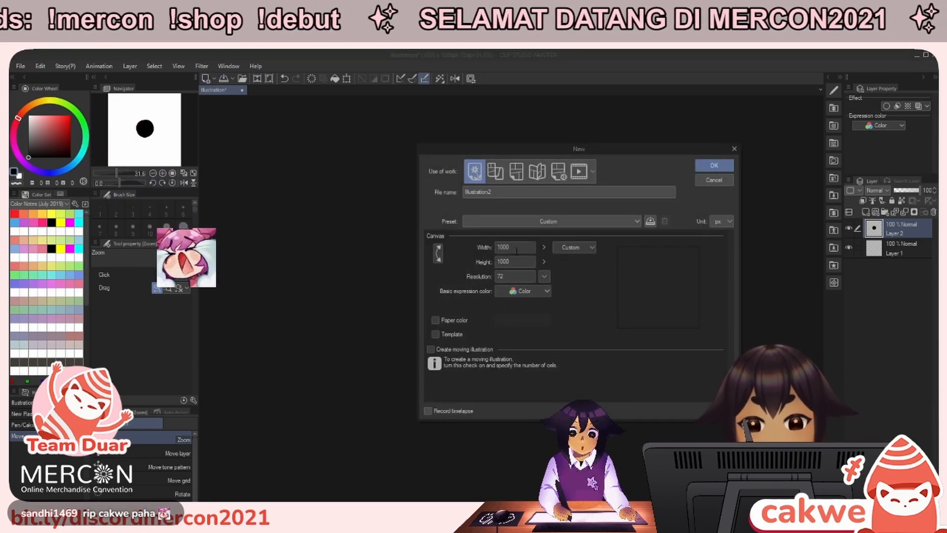
left_click(705, 165)
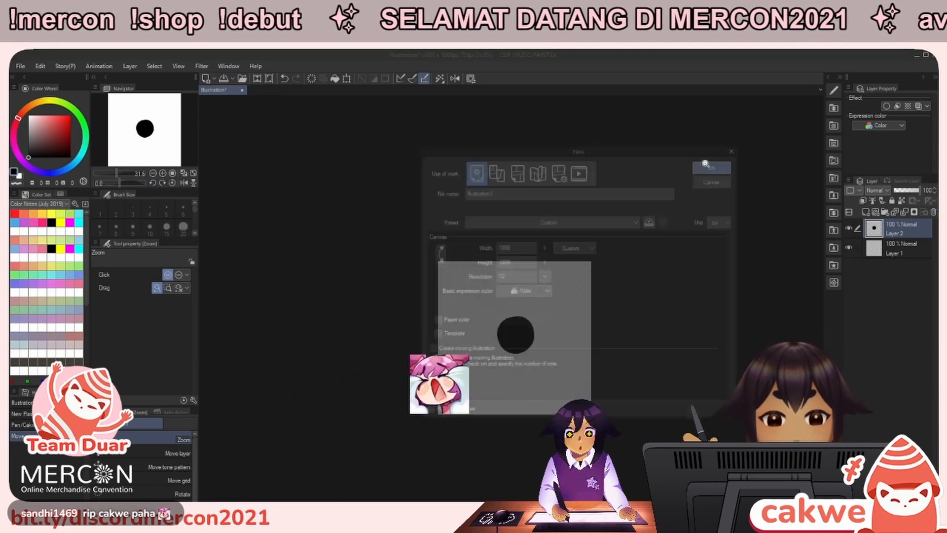
left_click_drag(271, 91, 203, 129)
left_click(655, 291)
left_click_drag(656, 292, 645, 267)
scroll(651, 280, "down", 2)
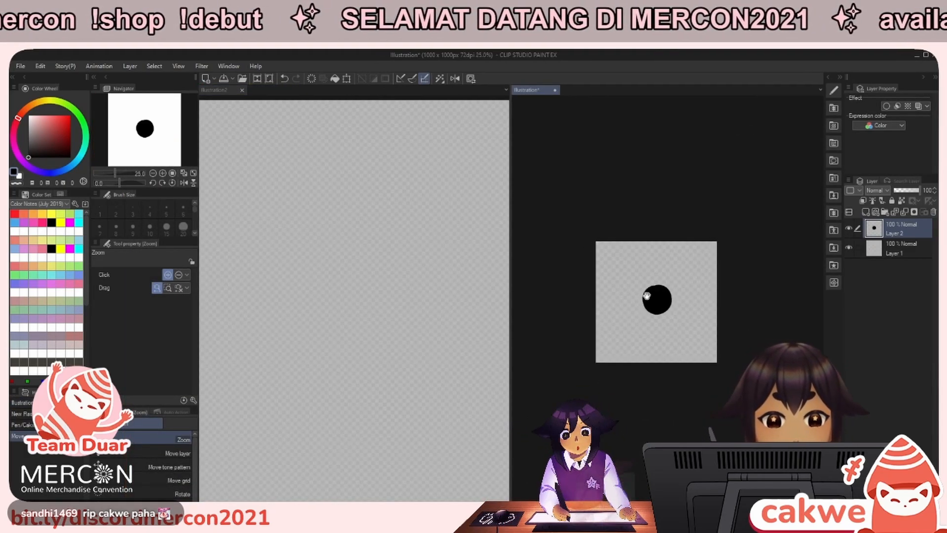
scroll(355, 307, "down", 2)
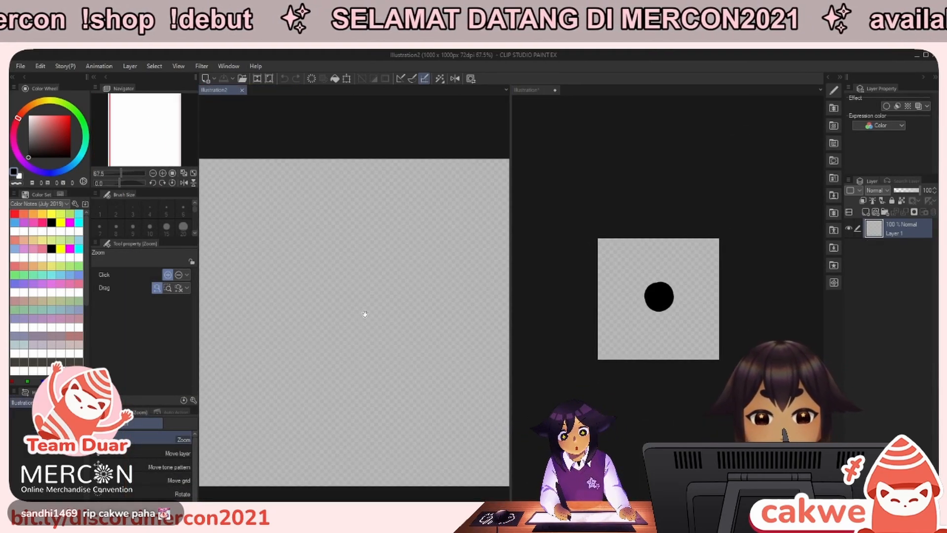
Save the canvas with the black circle to the Desktop as CONTOH PATTERN.
left_click(607, 276)
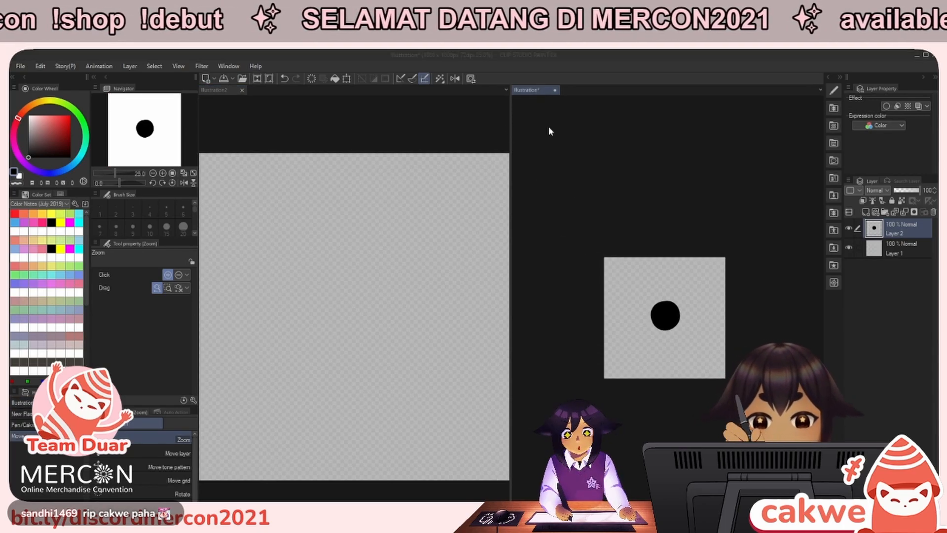
key("ctrl+s")
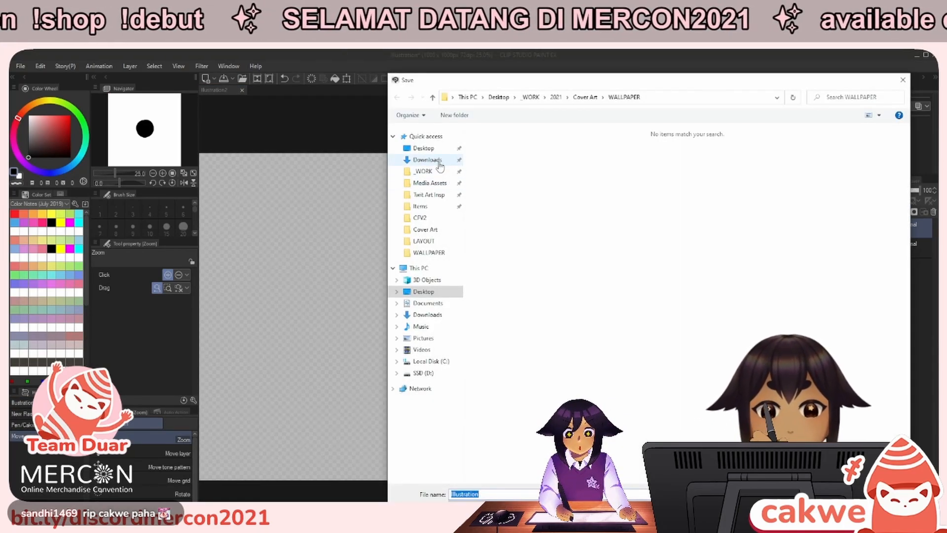
left_click(424, 148)
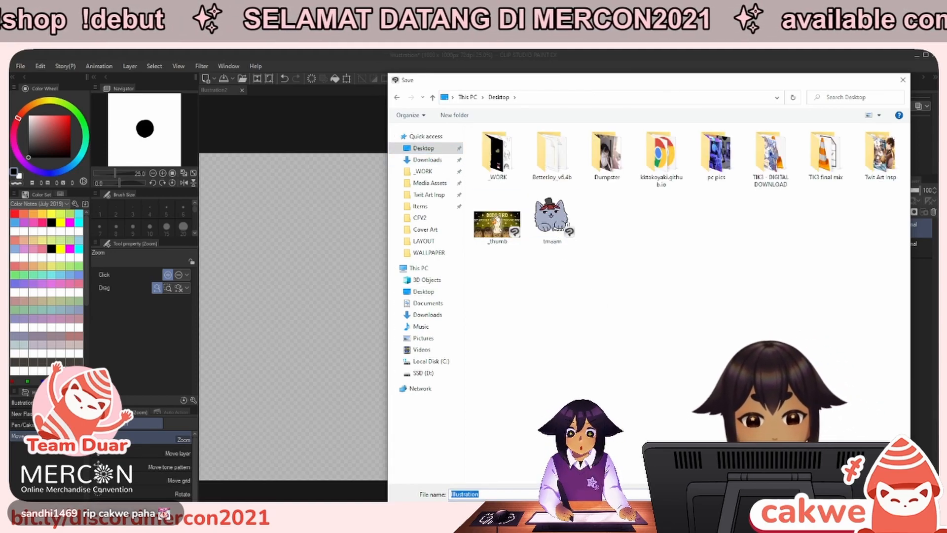
type("c")
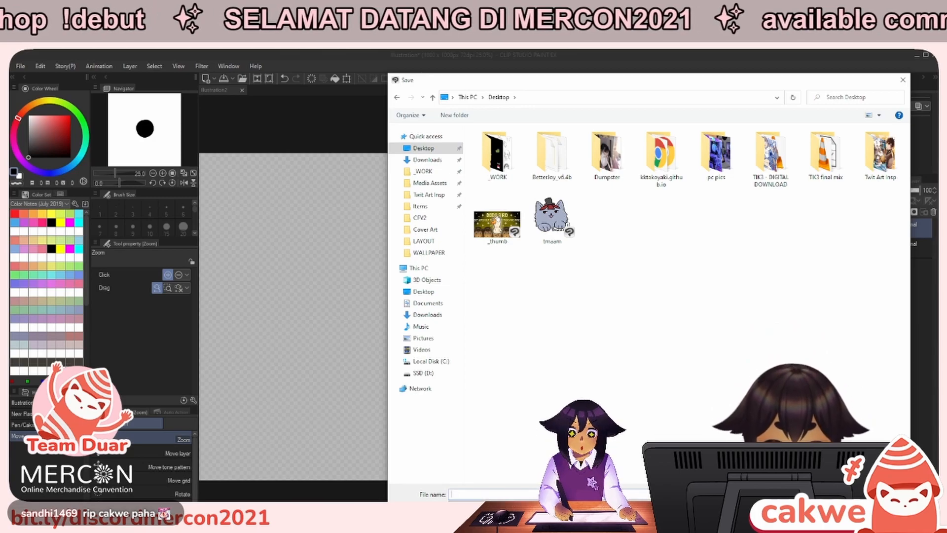
type("ONT")
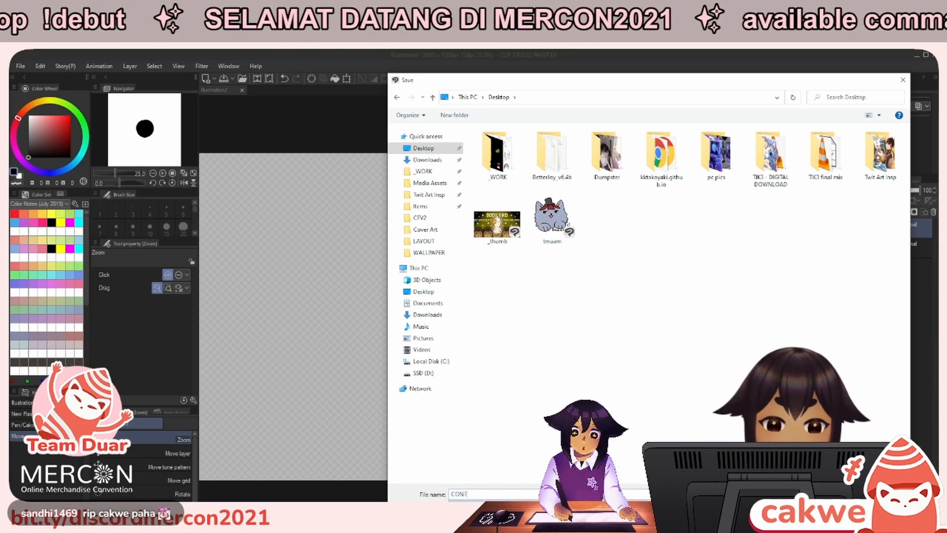
type("OH PAITERN")
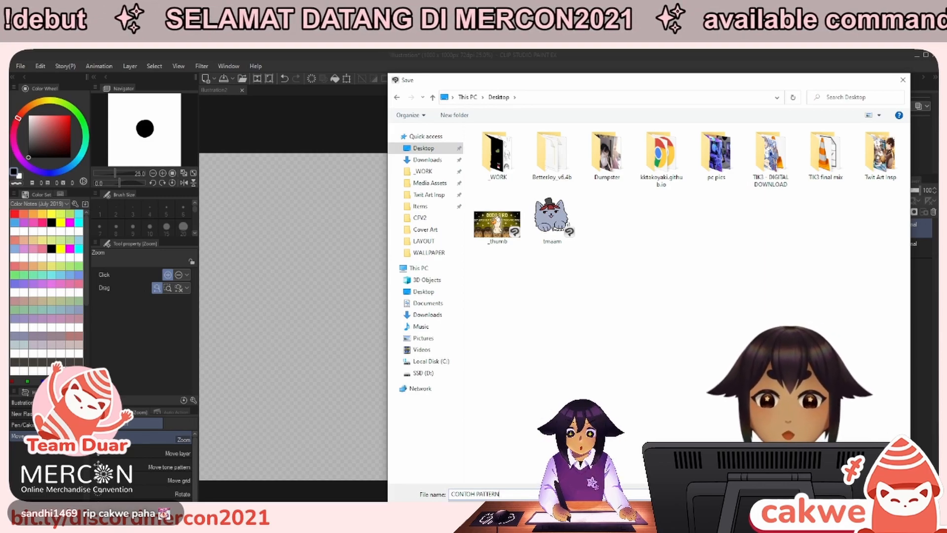
key("Return")
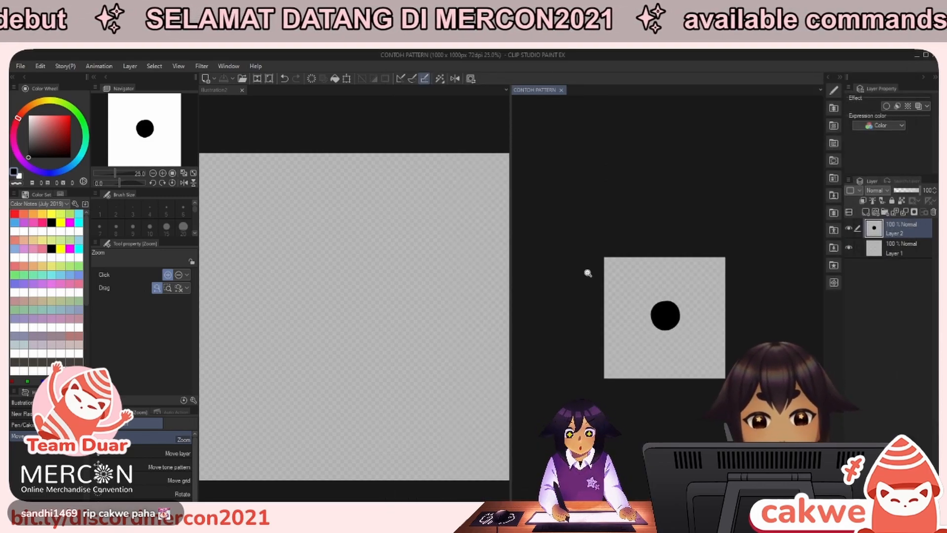
Add a white-filled layer at the bottom of the CONTOH PATTERN layer stack and save the file.
left_click(888, 250)
key("ctrl+shift+n")
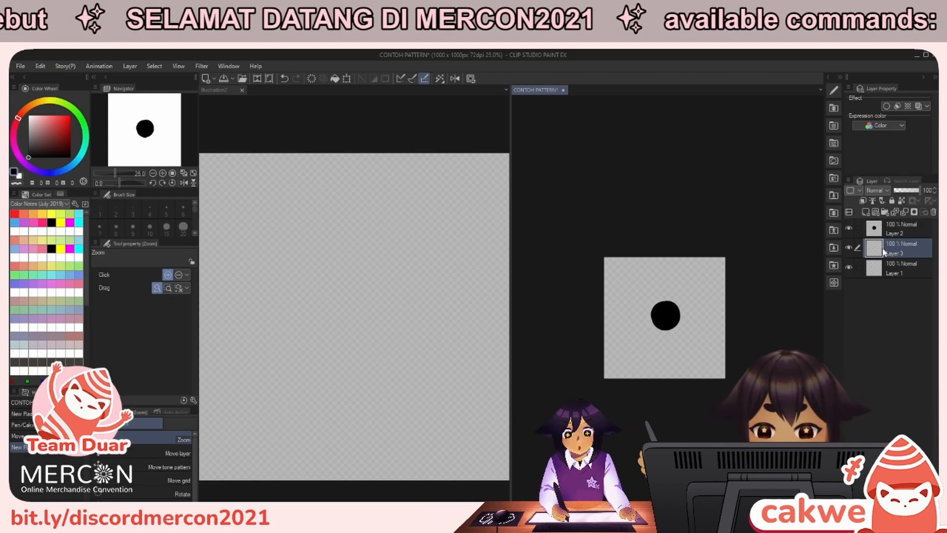
key("alt+Delete")
left_click_drag(895, 257, 890, 280)
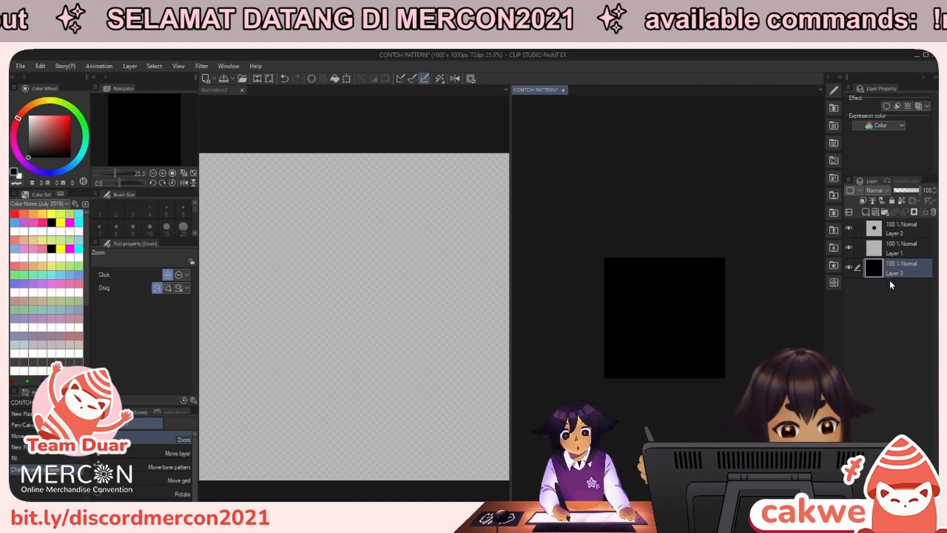
key("ctrl+i")
key("ctrl+s")
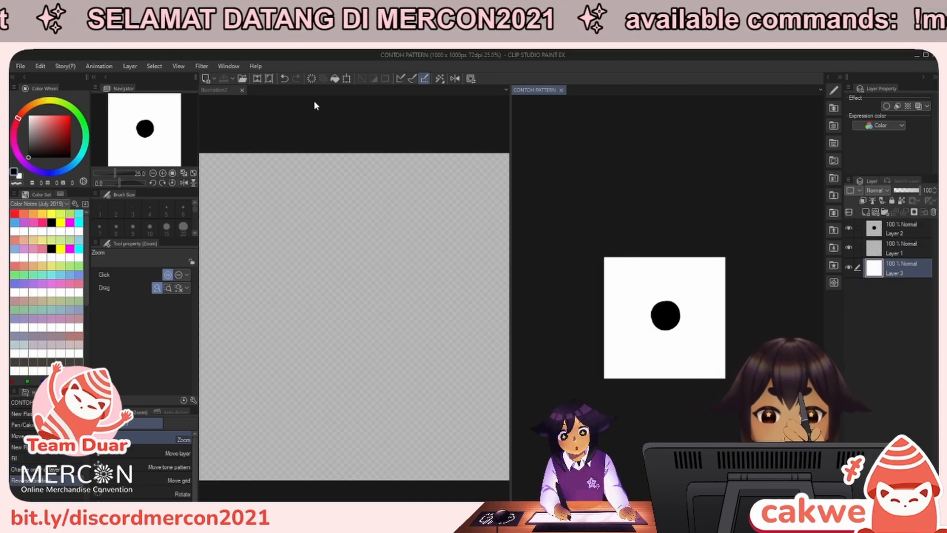
Import CONTOH PATTERN from the Desktop into the Illustration2 canvas as a file object.
left_click(261, 113)
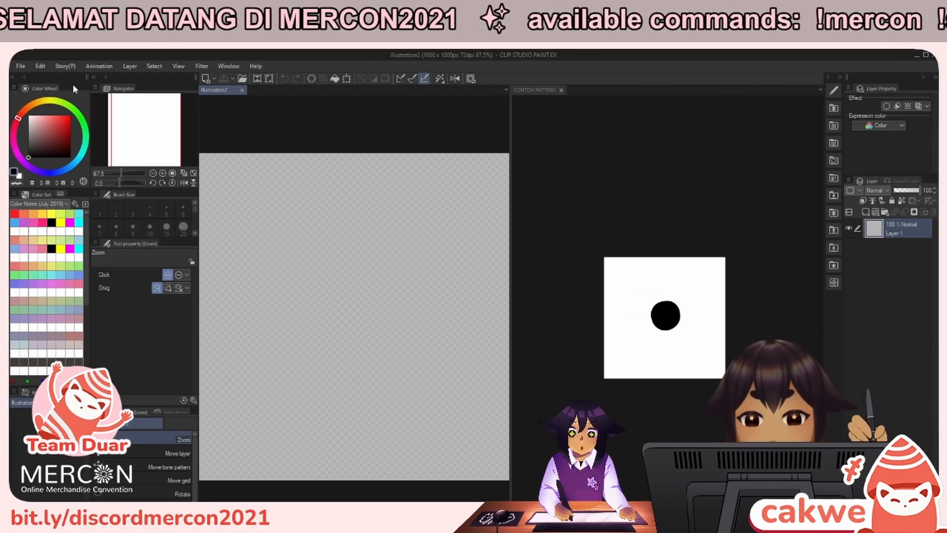
left_click(19, 66)
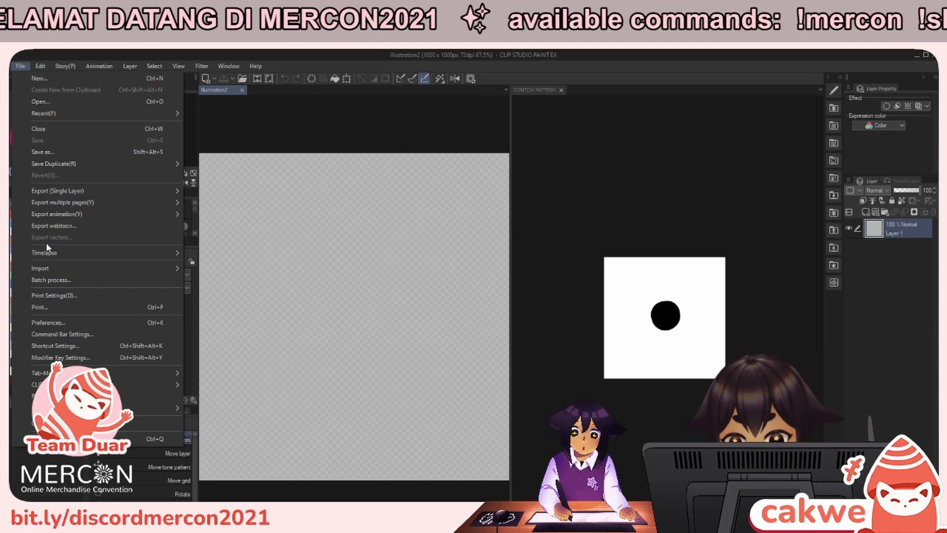
mouse_move(60, 108)
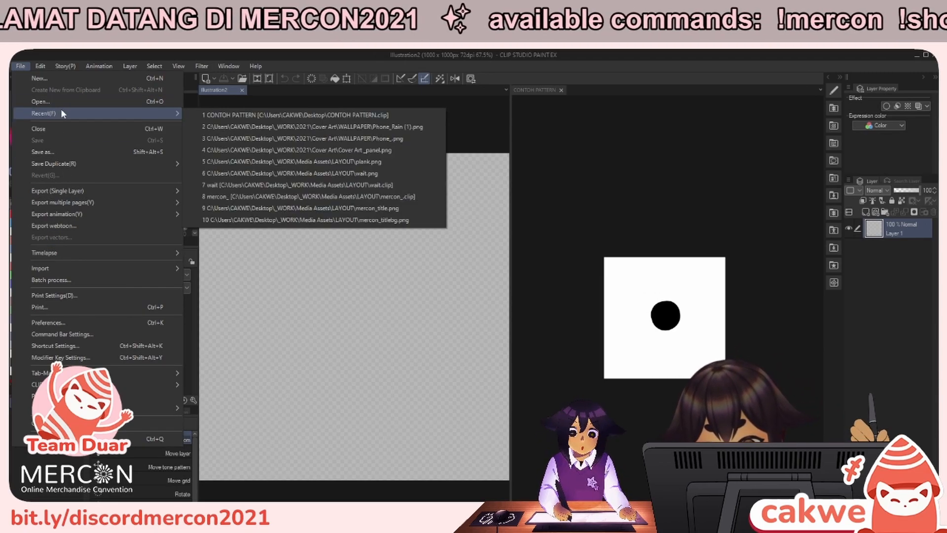
left_click(19, 70)
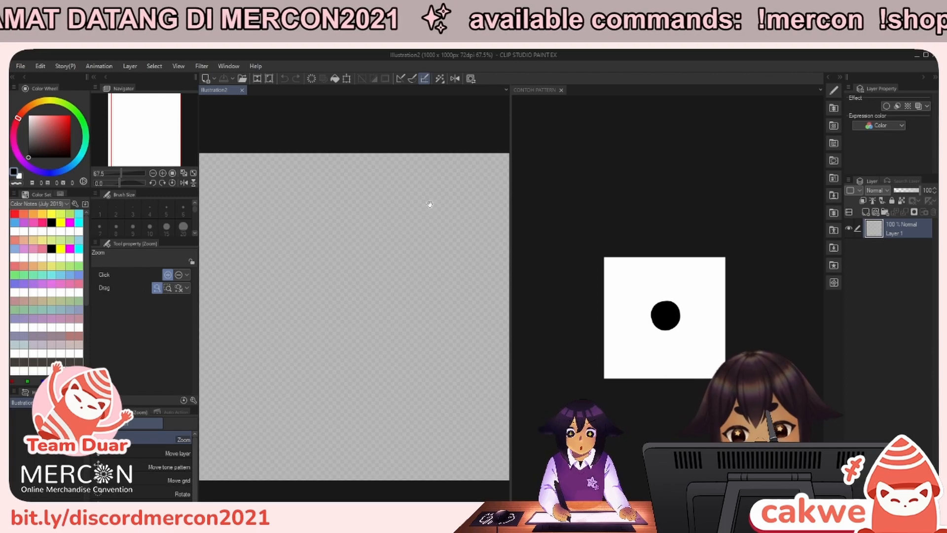
left_click(20, 68)
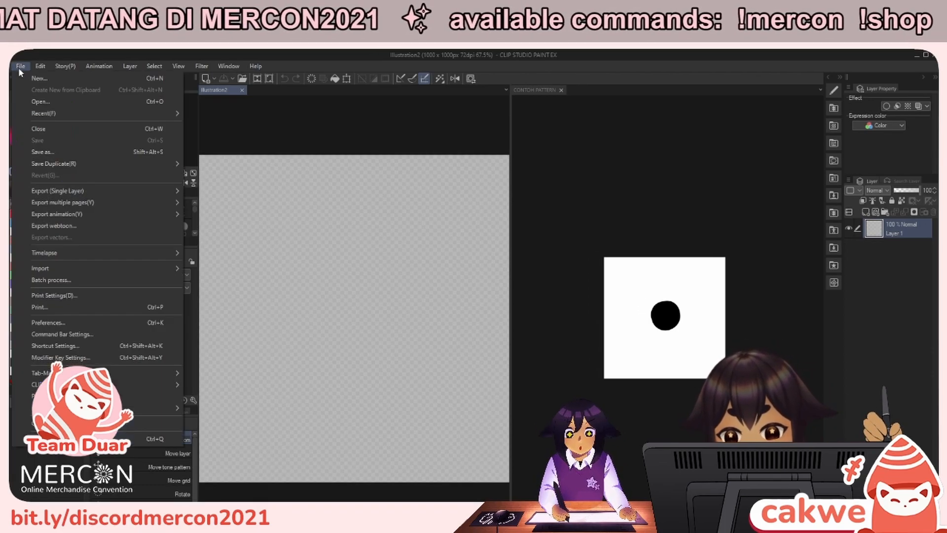
mouse_move(58, 268)
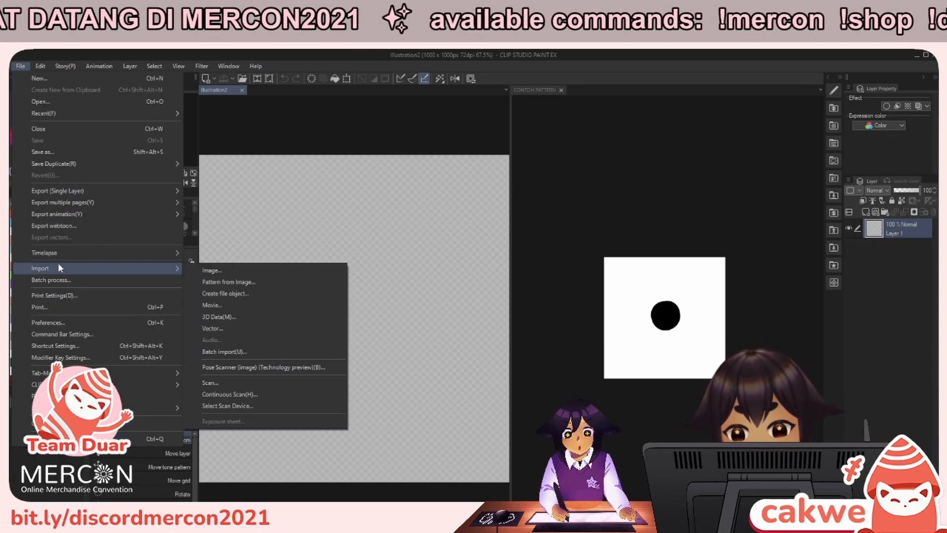
left_click(255, 294)
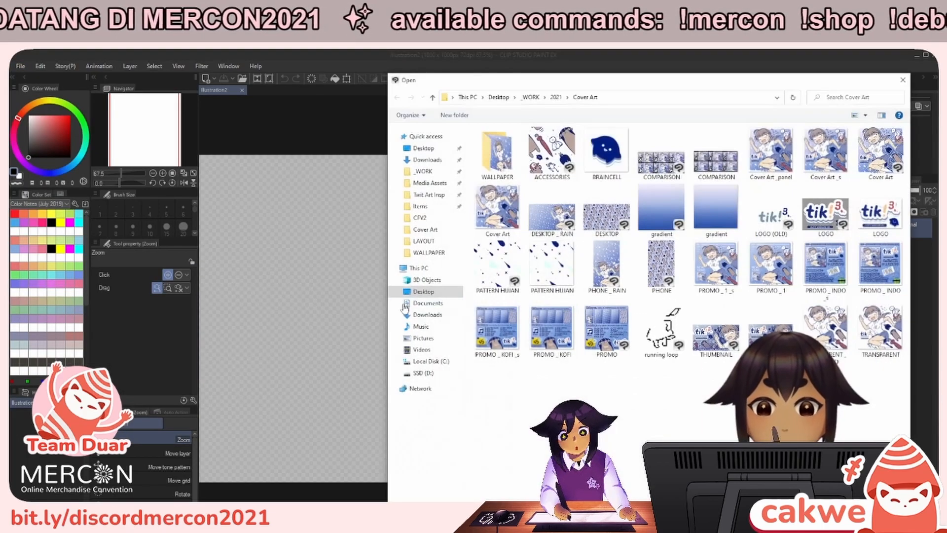
left_click(425, 148)
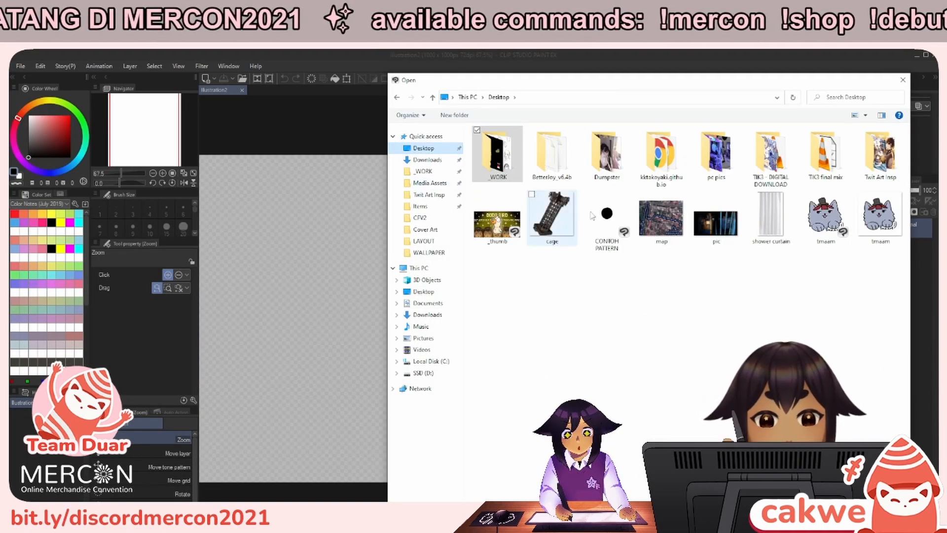
left_click(614, 227)
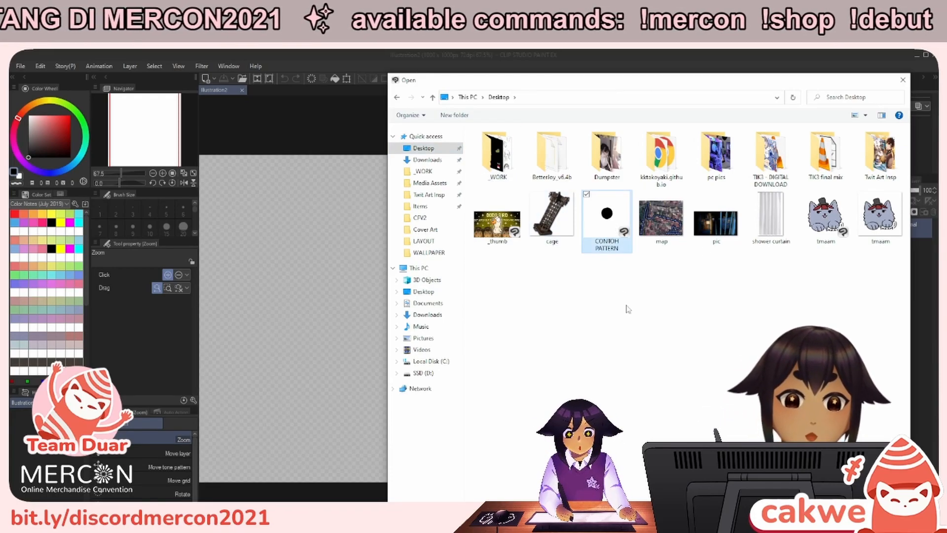
double_click(611, 225)
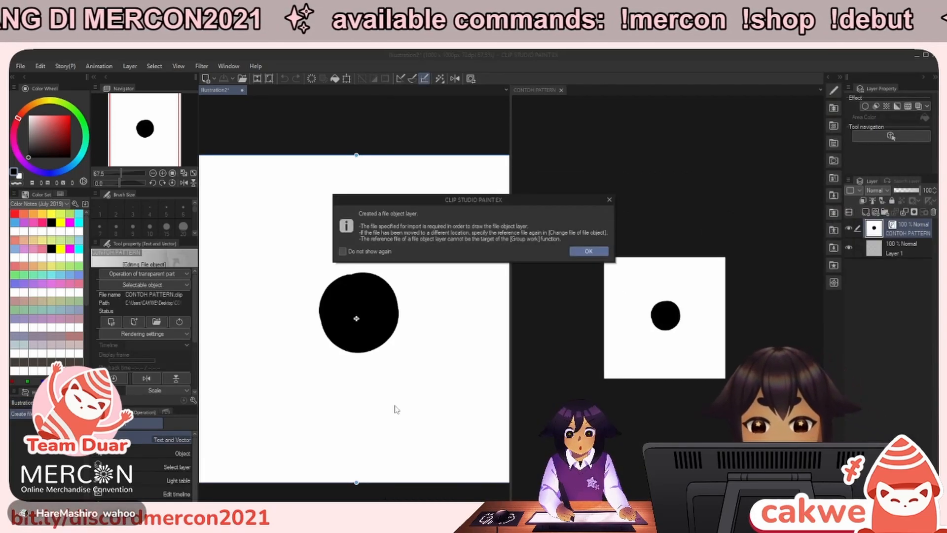
left_click(587, 253)
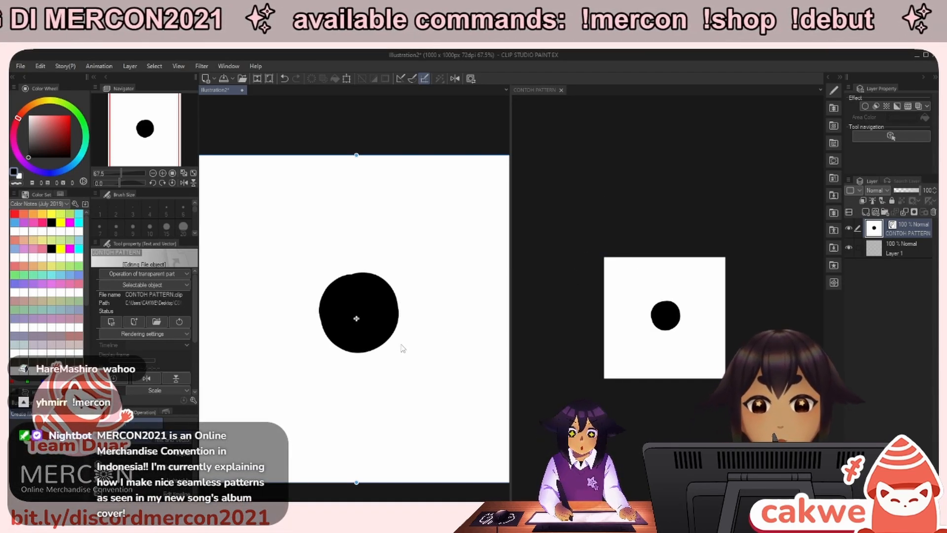
Turn on tiling for the imported file object and scale it down to about 20 percent.
left_click_drag(193, 320, 197, 369)
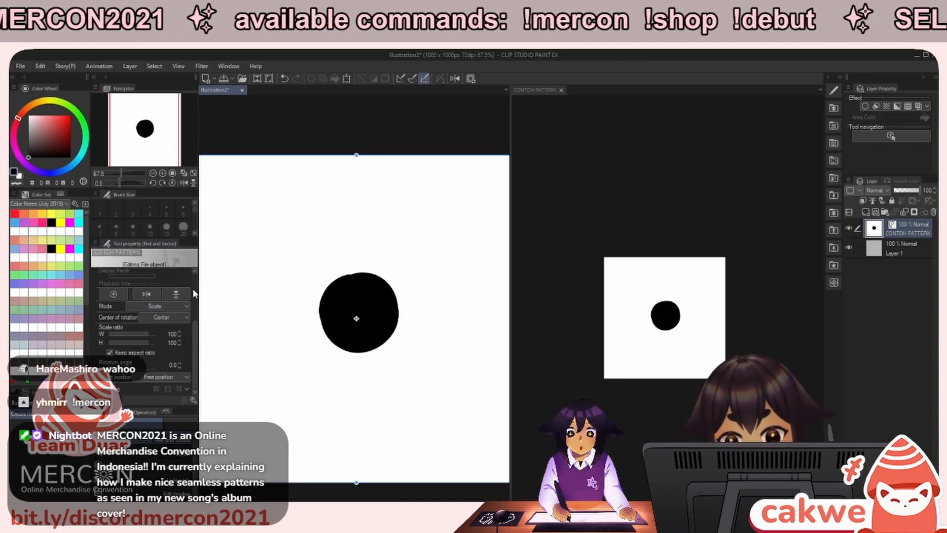
left_click_drag(196, 332, 188, 372)
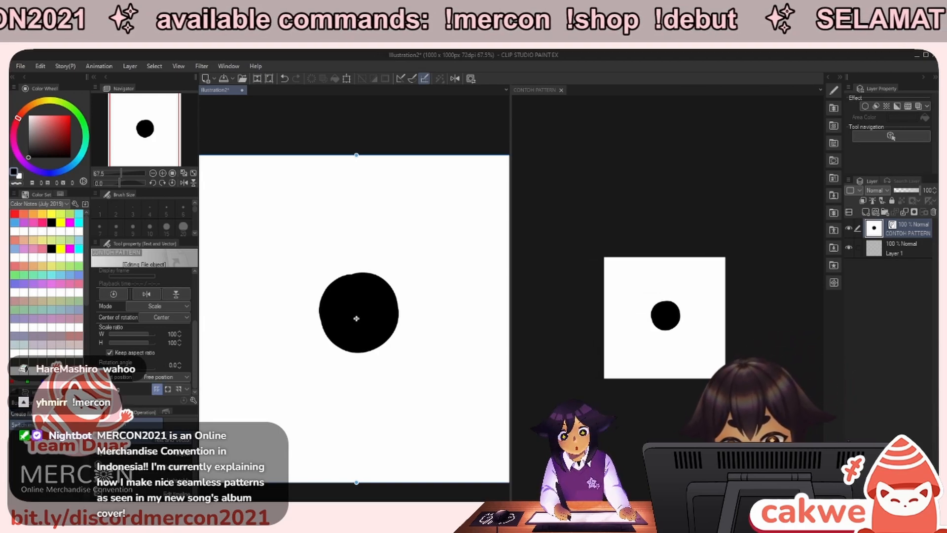
left_click_drag(357, 481, 369, 219)
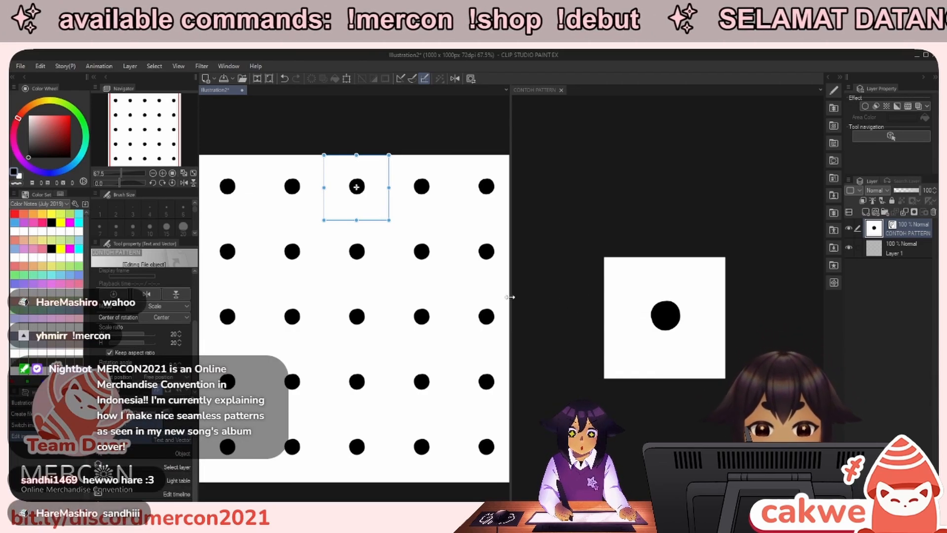
Draw a squid, a peace-sign hand and a solid heart in place of the circle in CONTOH PATTERN and save the file.
left_click(514, 294)
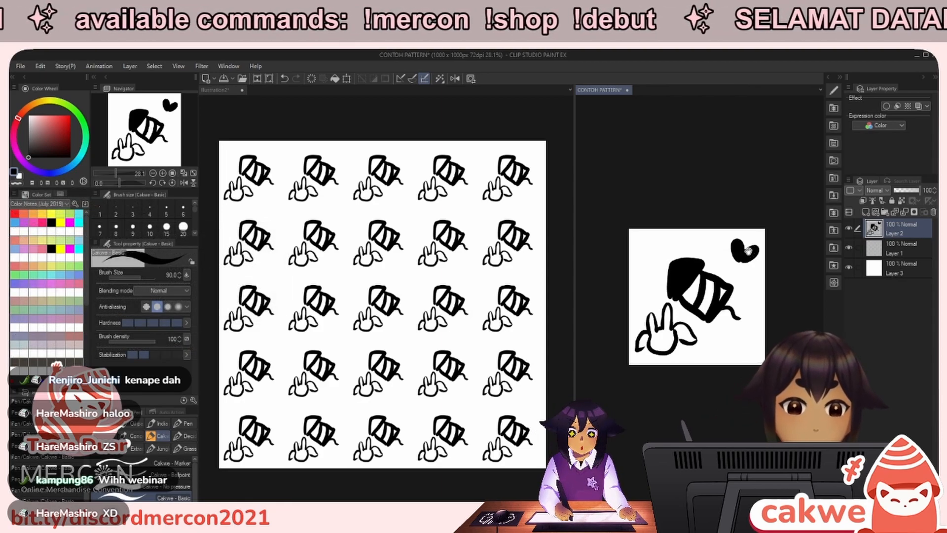
left_click_drag(707, 395, 705, 379)
key("ctrl+s")
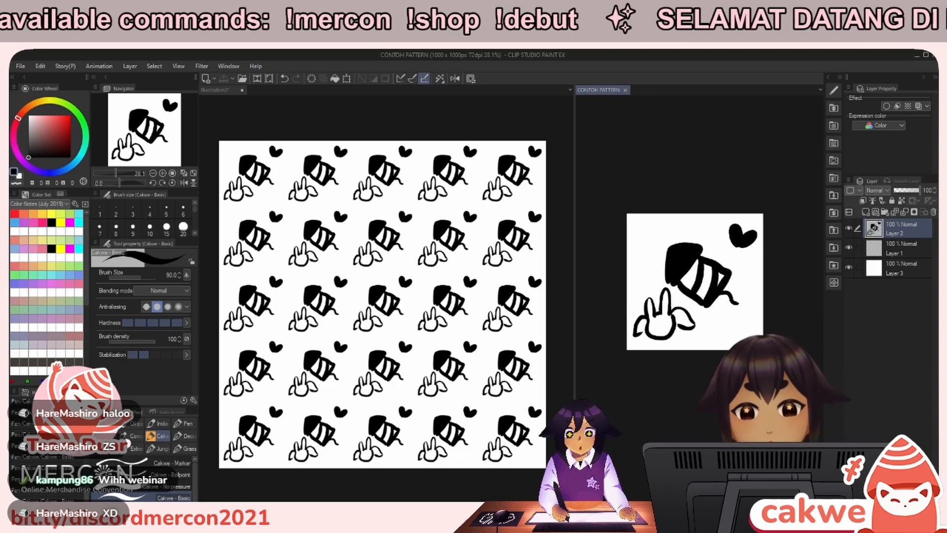
Open the finished wallpaper pattern Phone_.png from the WALLPAPER folder inside Cover Art.
left_click(241, 79)
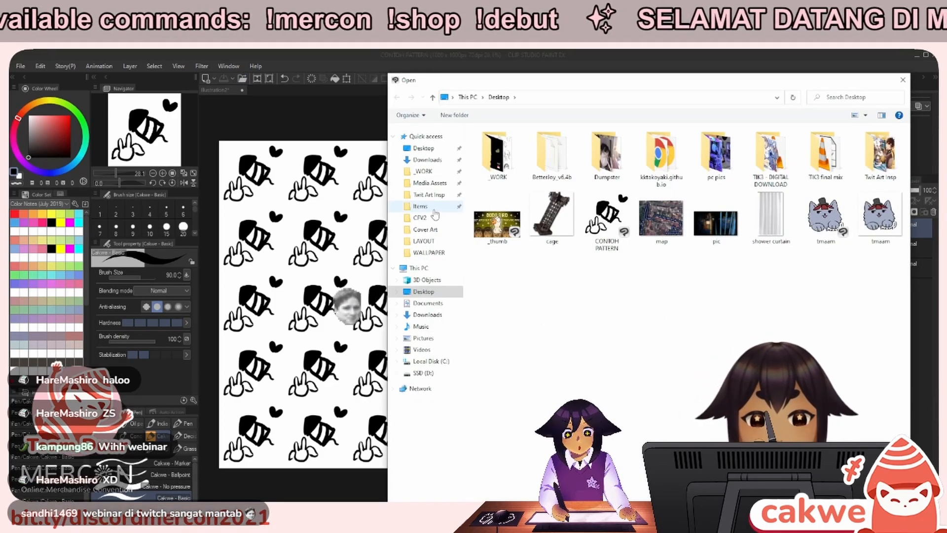
left_click(425, 229)
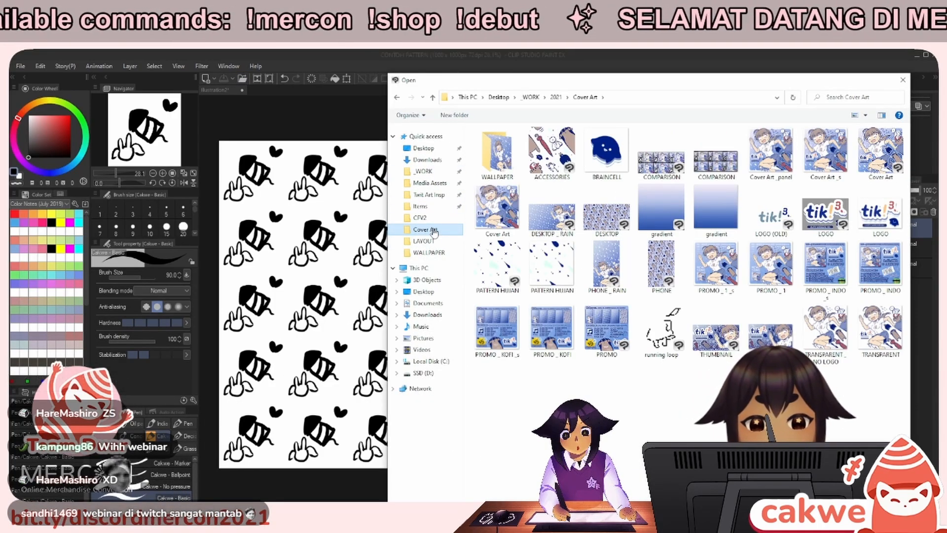
left_click(497, 153)
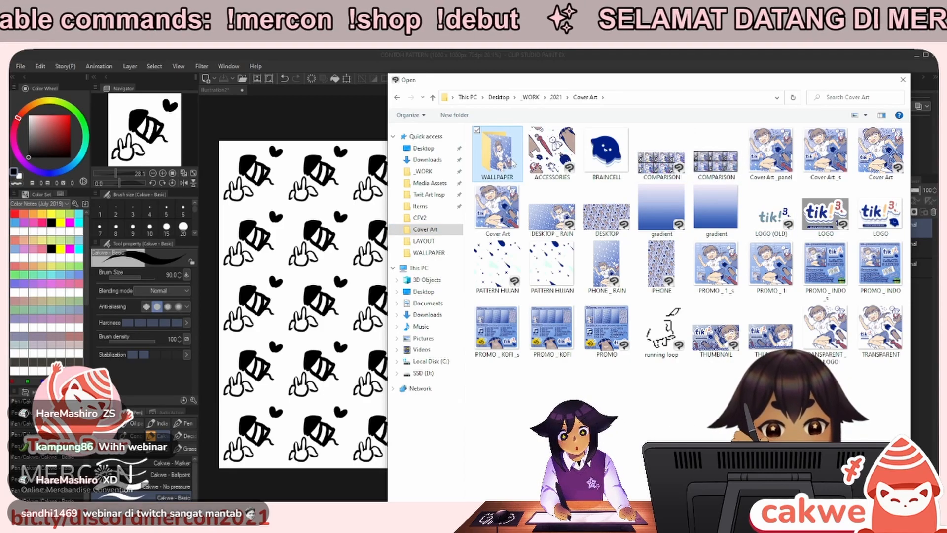
double_click(497, 153)
double_click(815, 167)
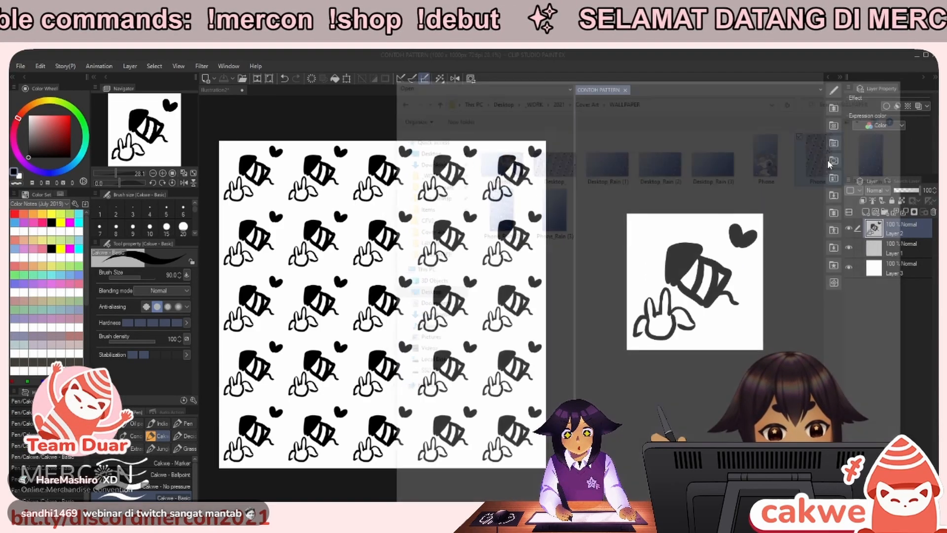
Compare the spacing and arrangement of motifs in the tiled doodle pattern with those in the Phone_.png wallpaper.
left_click_drag(728, 225, 742, 226)
left_click(497, 272)
left_click_drag(488, 228, 514, 230)
key("p")
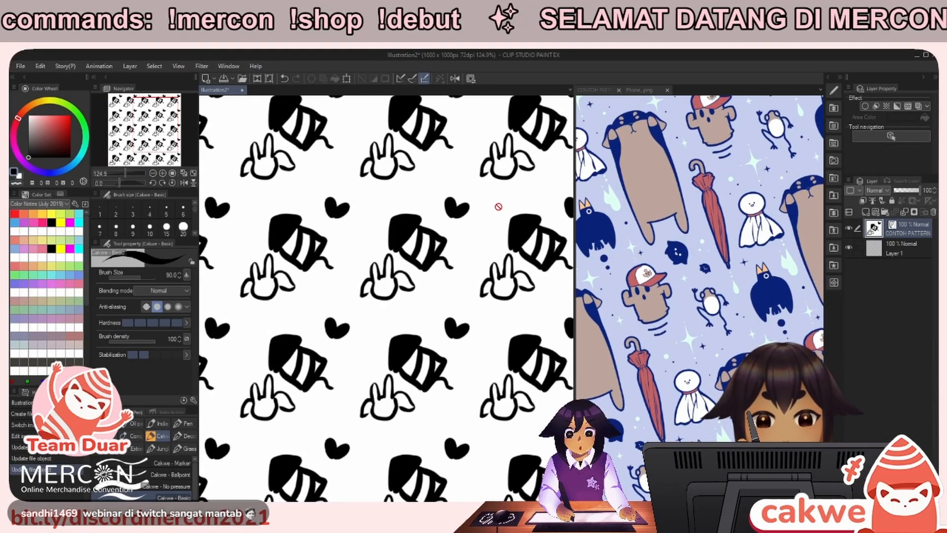
mouse_move(498, 302)
left_mouse_down()
mouse_move(491, 300)
mouse_move(507, 305)
mouse_move(499, 294)
mouse_move(510, 306)
mouse_move(501, 308)
left_mouse_up()
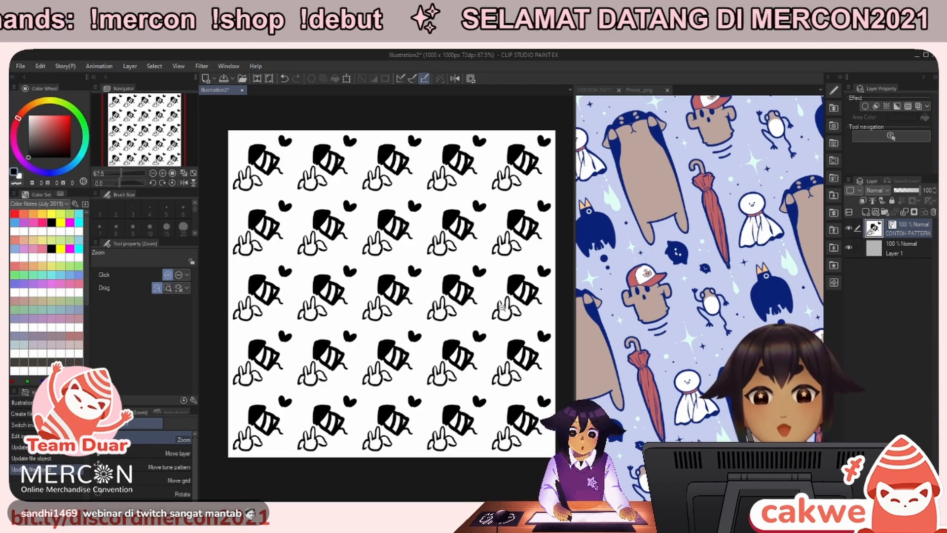
left_click(596, 361)
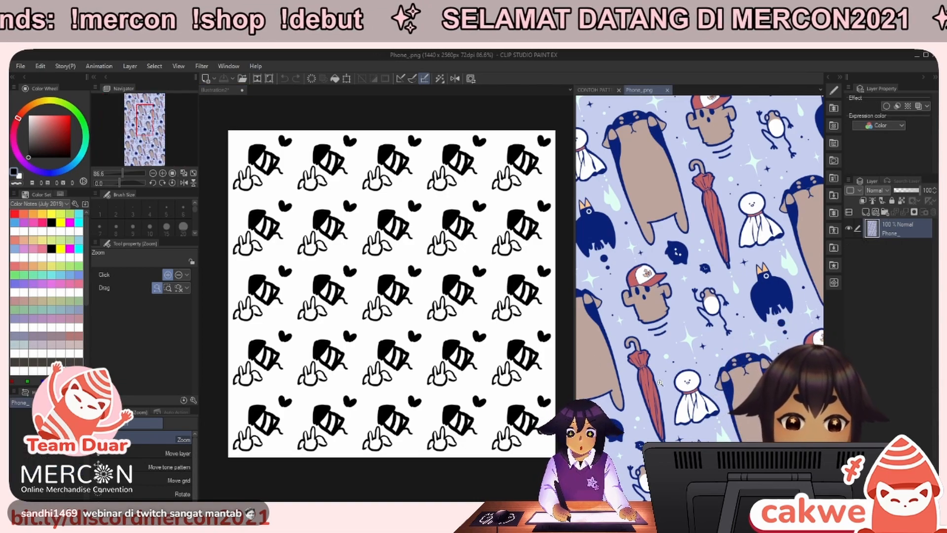
scroll(700, 347, "down", 5)
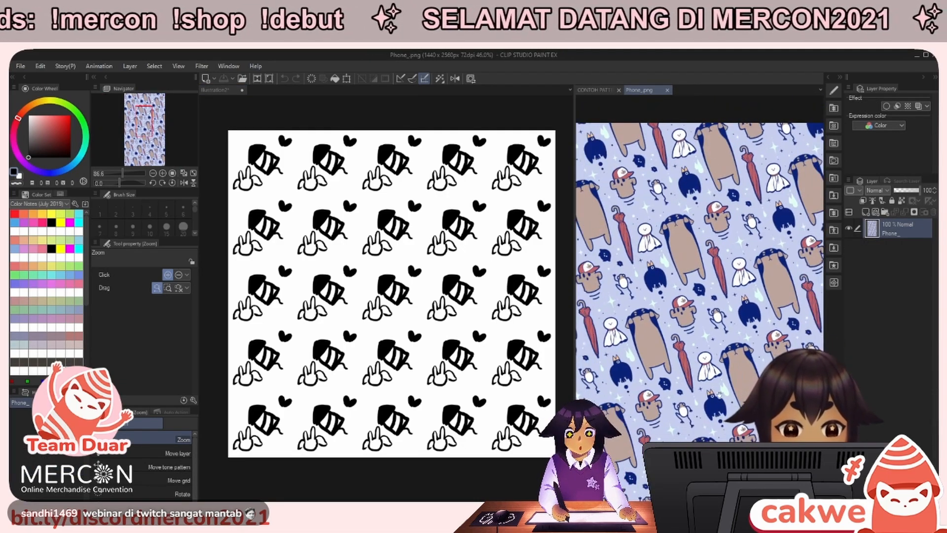
scroll(701, 347, "up", 6)
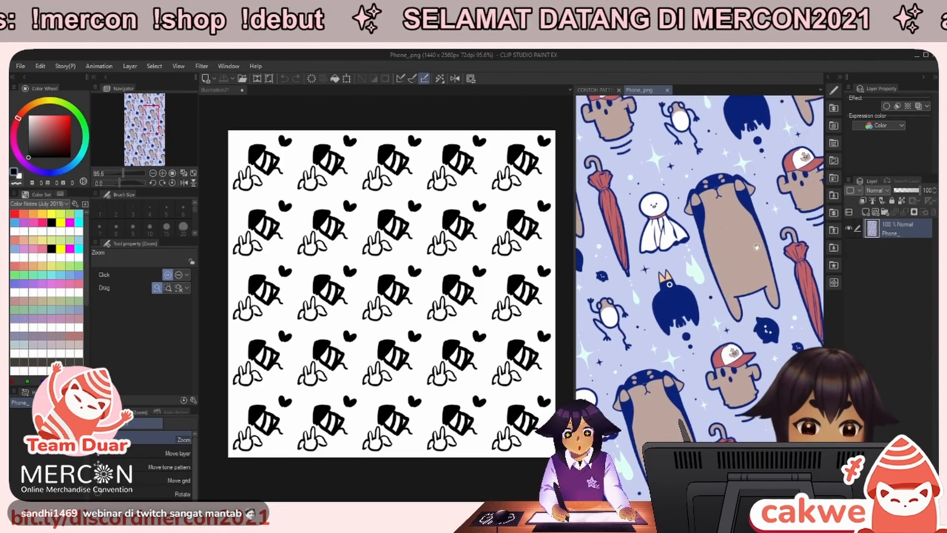
Examine how the motifs are spaced and repeated across the Phone_.png wallpaper.
left_click_drag(756, 258, 770, 267)
left_click_drag(702, 324, 759, 289)
left_click_drag(683, 331, 731, 318)
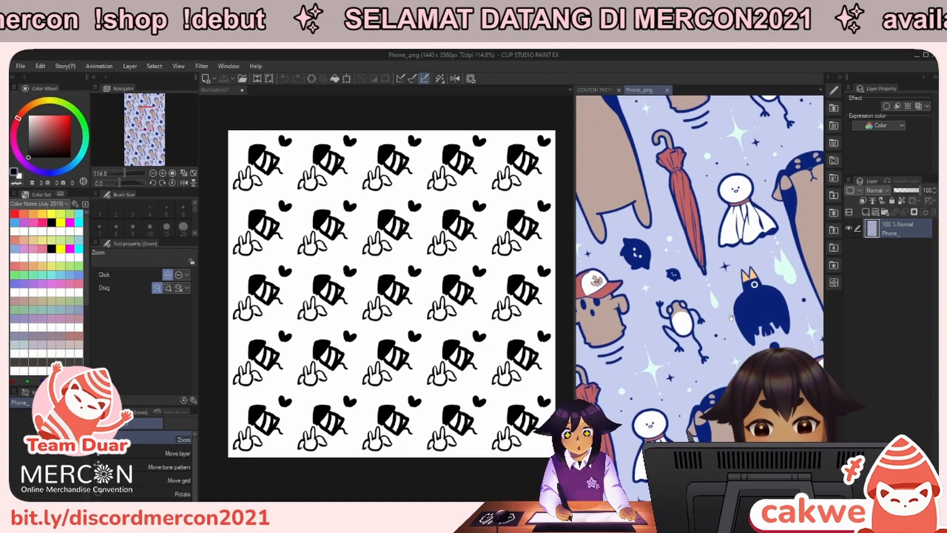
scroll(731, 319, "down", 4)
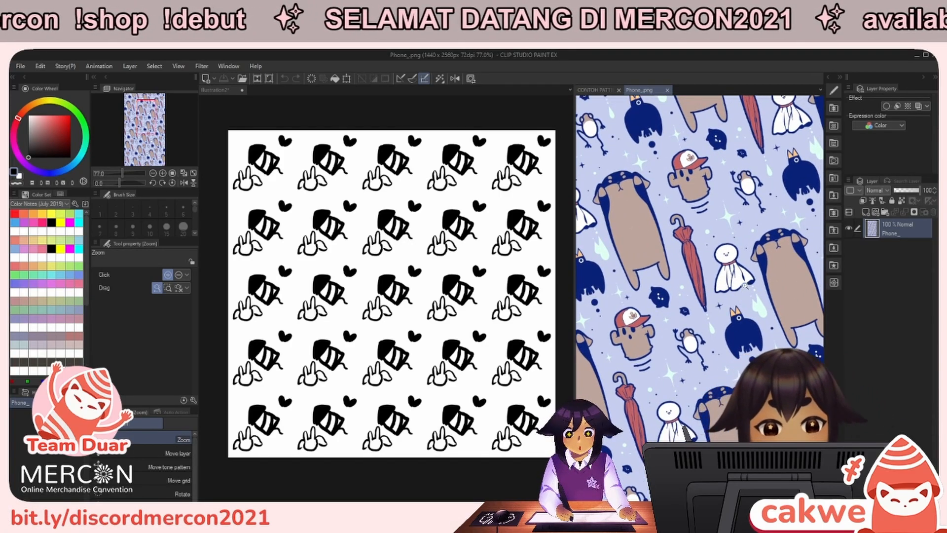
scroll(740, 282, "up", 4)
left_click_drag(733, 274, 748, 339)
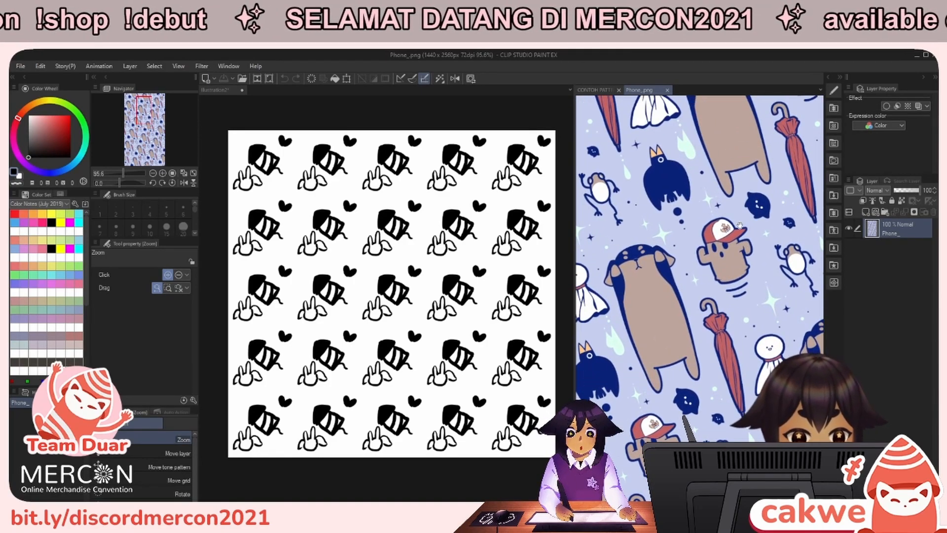
mouse_move(737, 225)
left_mouse_down()
mouse_move(761, 276)
mouse_move(752, 256)
mouse_move(756, 266)
mouse_move(766, 245)
mouse_move(744, 246)
mouse_move(754, 253)
mouse_move(753, 241)
mouse_move(744, 258)
left_mouse_up()
left_click_drag(685, 229, 716, 230)
left_click_drag(743, 308, 698, 272)
left_click_drag(748, 336, 695, 236)
left_click_drag(726, 276, 730, 297)
left_click_drag(795, 331, 744, 296)
Compare the tiled doodles in Illustration2 and the single CONTOH PATTERN tile with the Phone_.png wallpaper.
left_click(429, 354)
left_click_drag(467, 366, 449, 363)
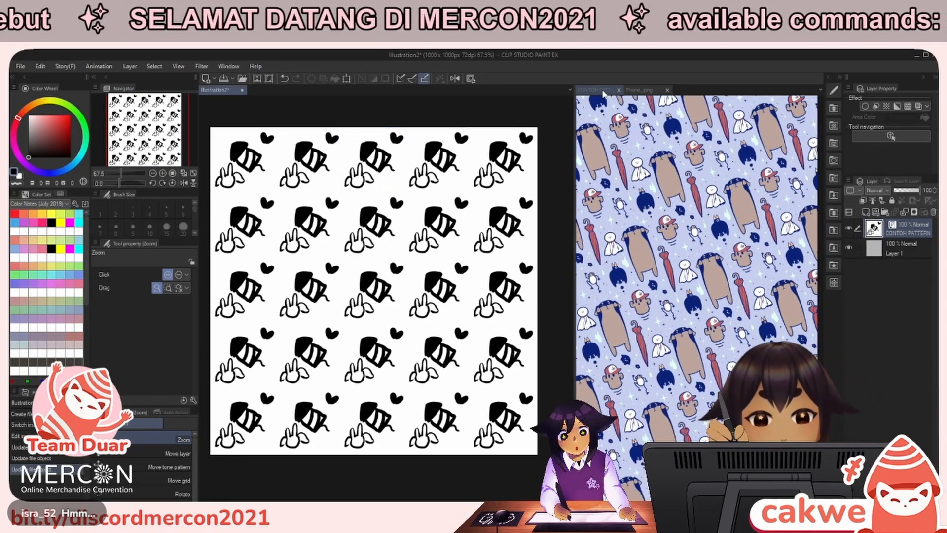
left_click(607, 90)
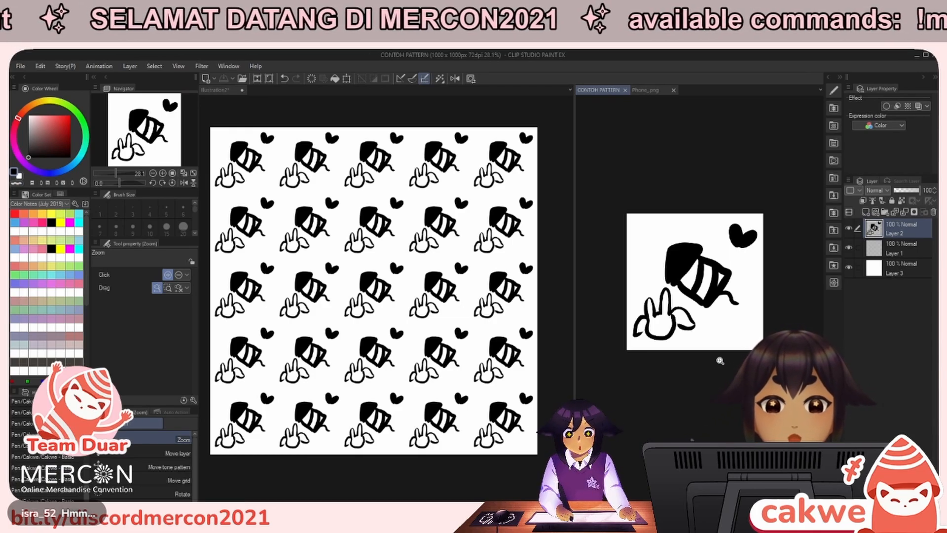
left_click(656, 94)
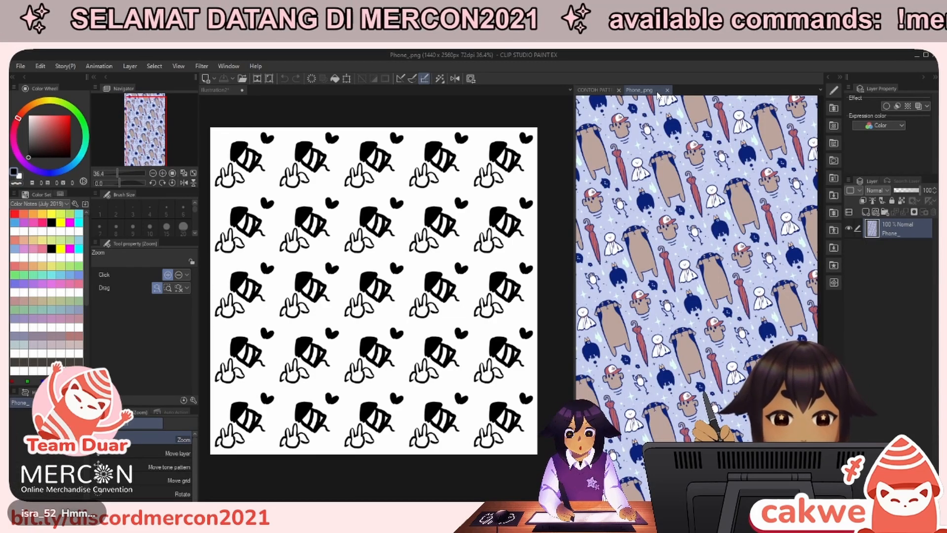
left_click_drag(729, 317, 765, 330)
left_click_drag(710, 286, 733, 346)
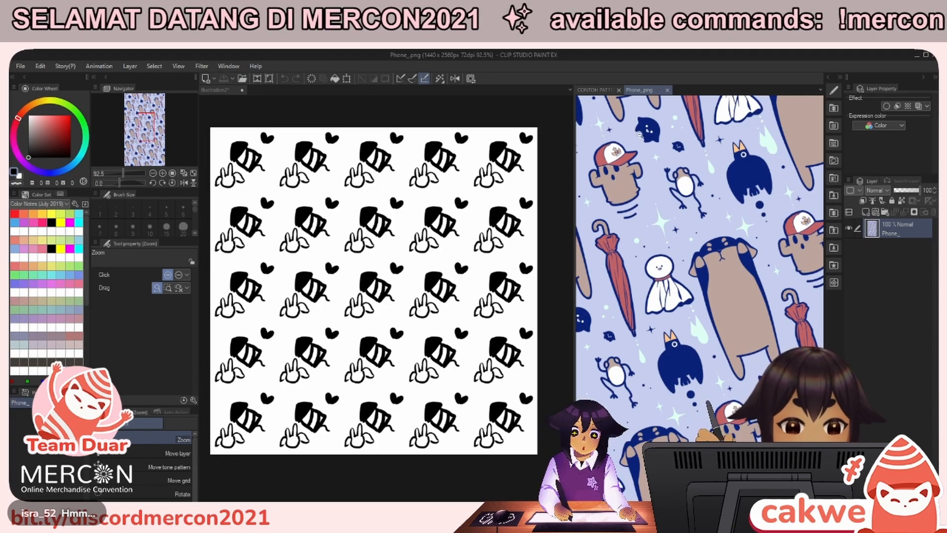
Draw solid black dots along the top and left edges of the CONTOH PATTERN tile on Layer 2.
left_click(597, 90)
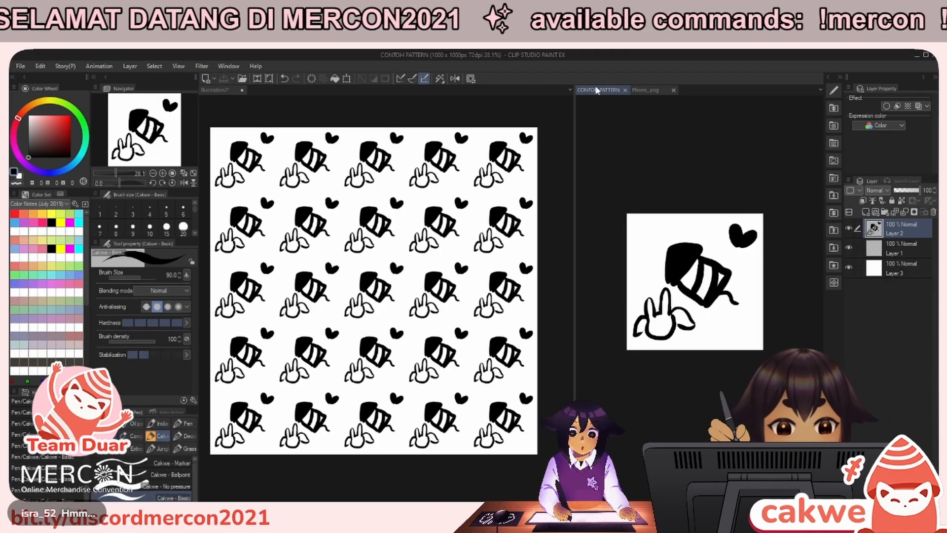
scroll(663, 242, "up", 2)
left_click(628, 212)
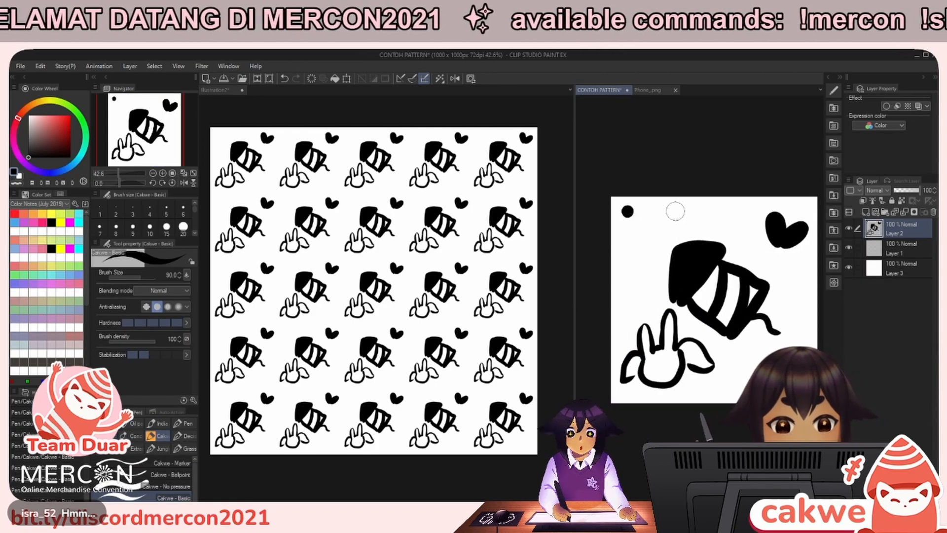
left_click(701, 211)
left_click(743, 211)
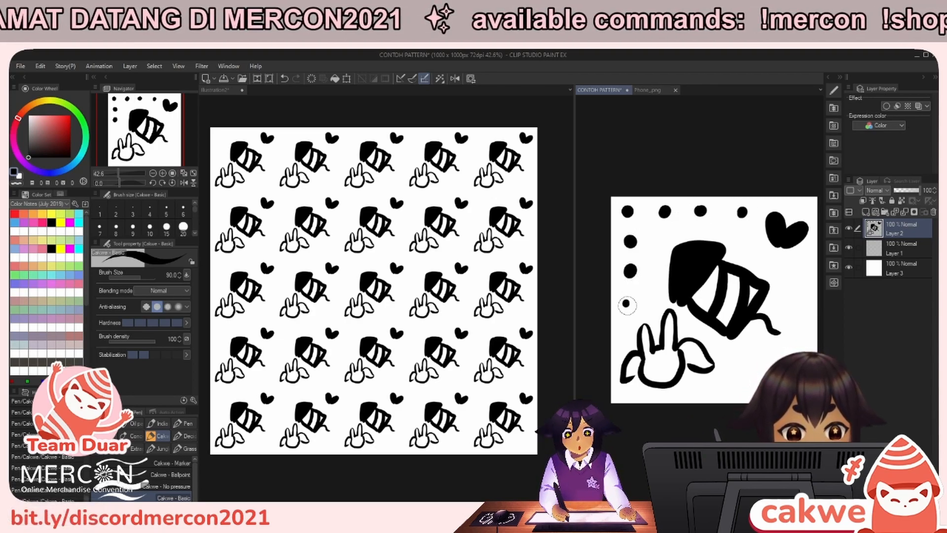
Add matching dots along the bottom and right edges of the CONTOH PATTERN tile and save the file.
left_click_drag(791, 398, 755, 388)
left_click(731, 376)
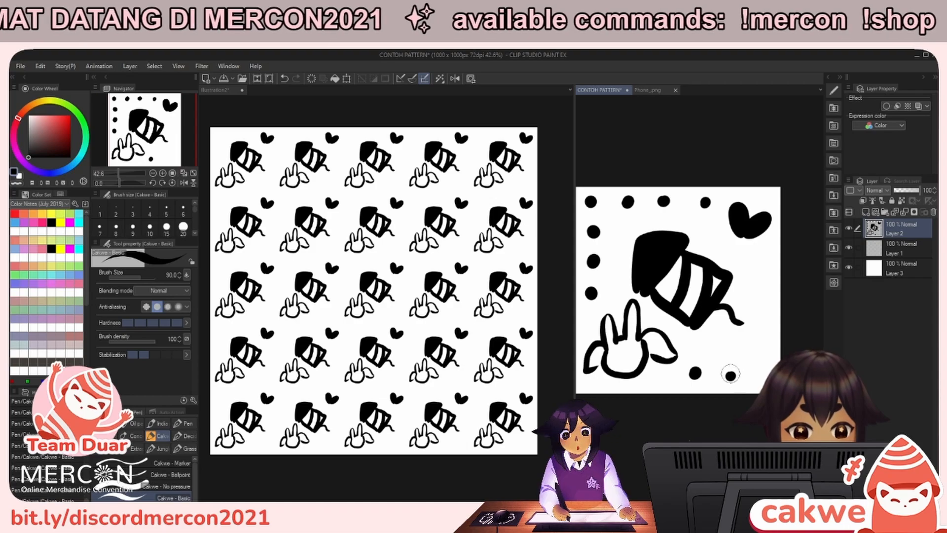
mouse_move(766, 327)
left_mouse_down()
mouse_move(776, 345)
mouse_move(786, 332)
left_mouse_up()
left_click(773, 360)
left_click(785, 338)
left_click(785, 284)
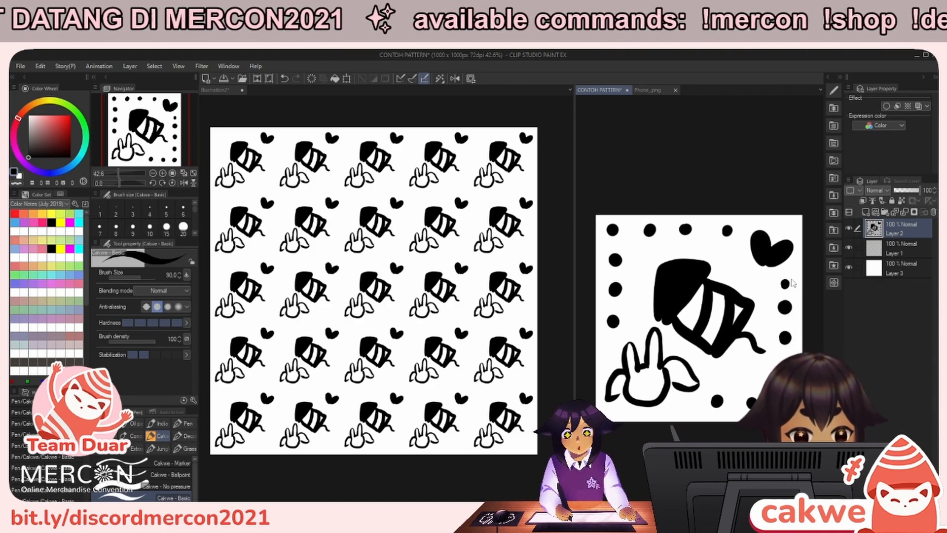
key("ctrl+s")
Inspect how the dotted borders line up between neighbouring tiles in the Illustration2 pattern.
left_click(464, 296)
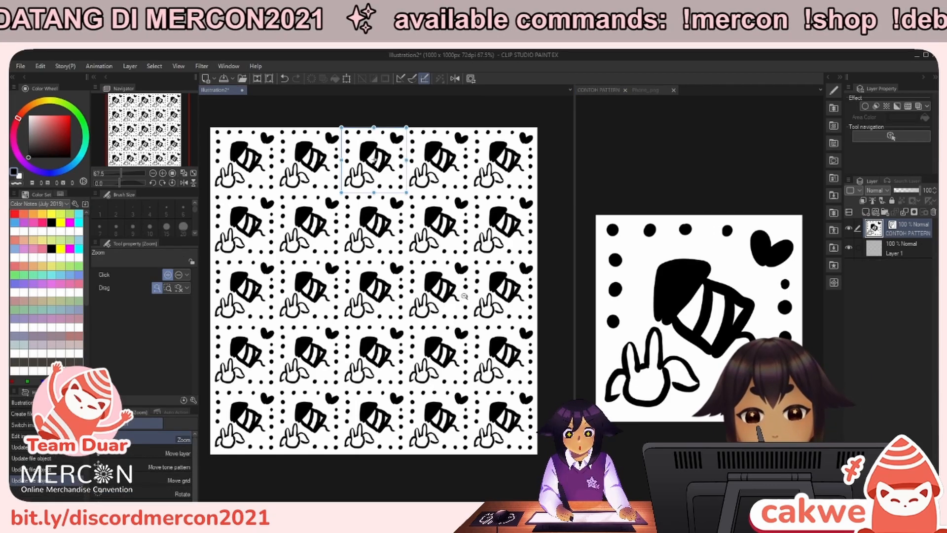
left_click_drag(469, 304, 481, 299)
left_click_drag(505, 354, 492, 351)
left_click_drag(492, 300, 492, 267)
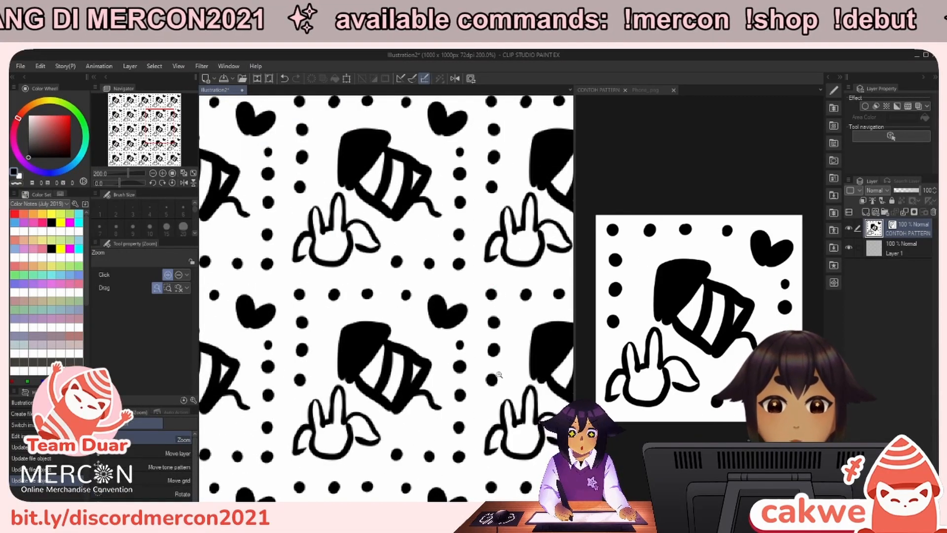
mouse_move(500, 322)
left_mouse_down()
mouse_move(512, 382)
mouse_move(499, 350)
mouse_move(505, 335)
left_mouse_up()
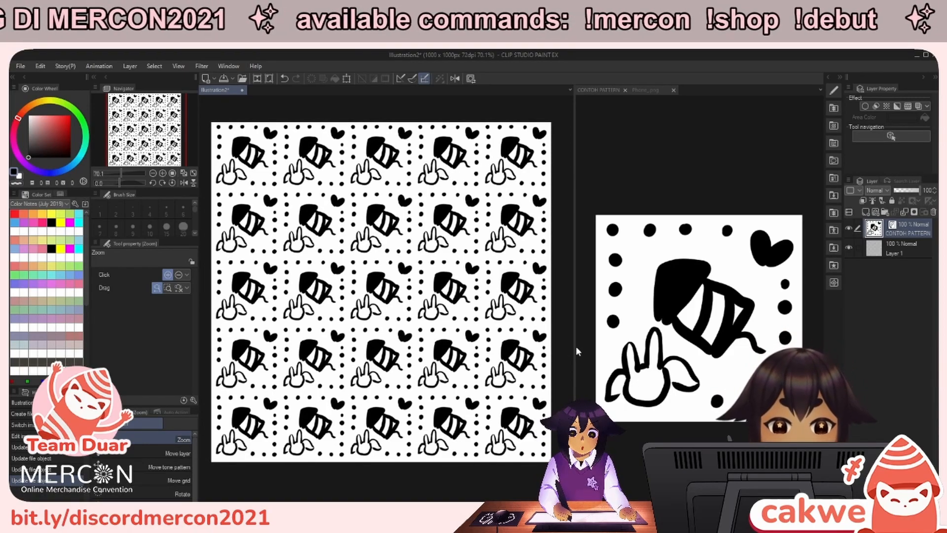
Widen the CONTOH PATTERN work area and erase the dots along the tile's right and bottom edges.
left_click(577, 346)
left_click_drag(574, 349, 314, 374)
left_click(313, 364)
left_click(655, 397)
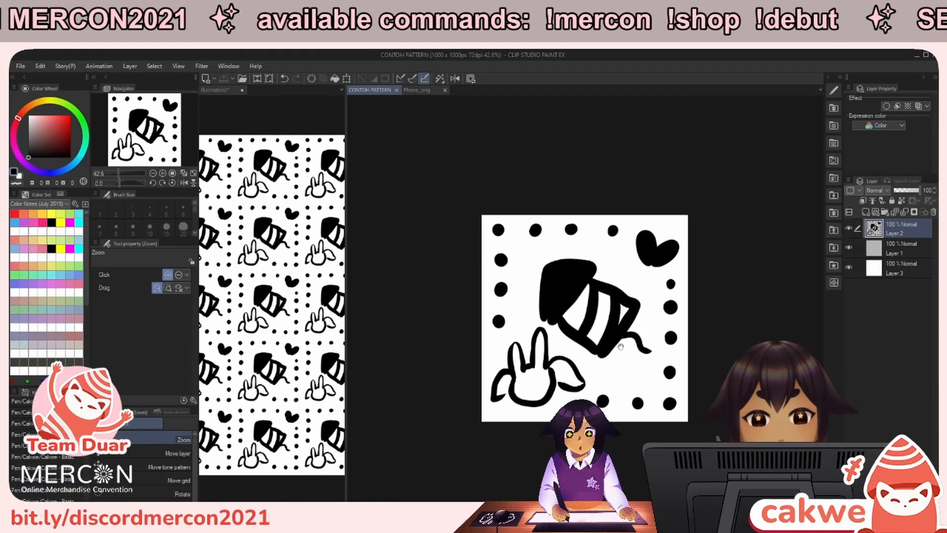
left_click_drag(655, 398, 644, 384)
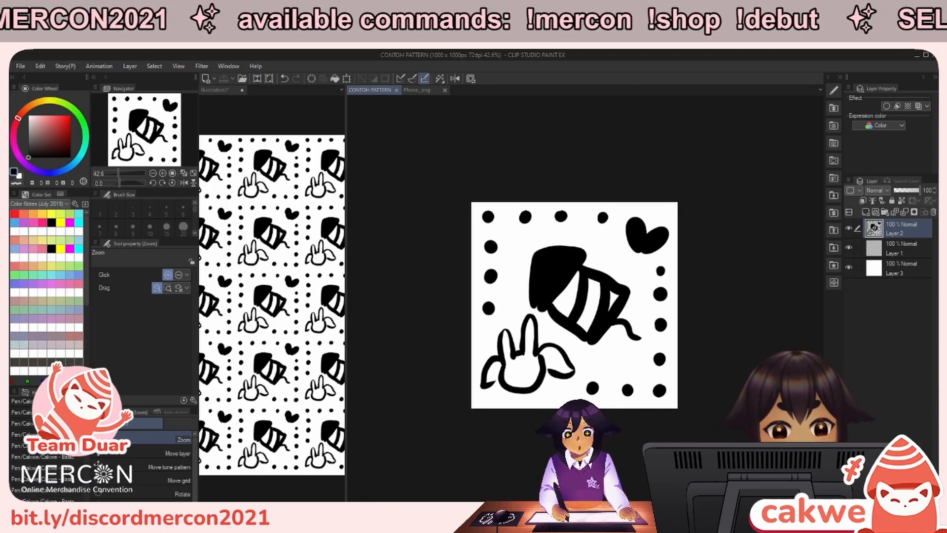
key("e")
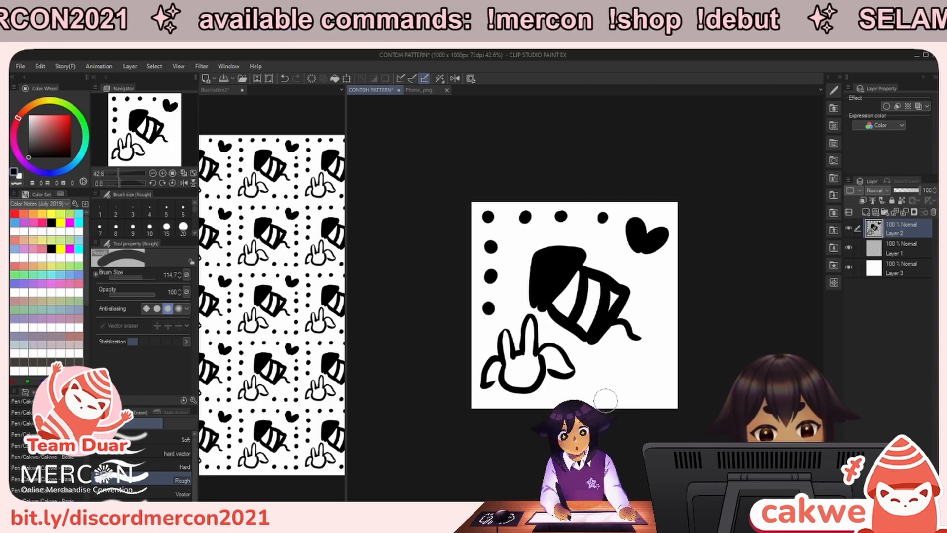
key("m")
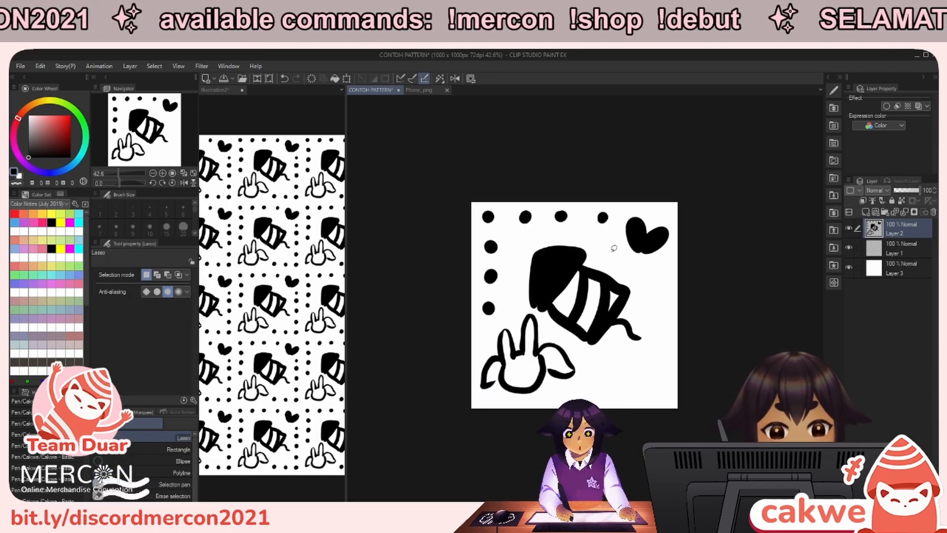
Hide Layer 2 and draw a burst of tapered strokes on Layer 1, radiating outward and positioned around the canvas centre.
left_click(848, 228)
key("p")
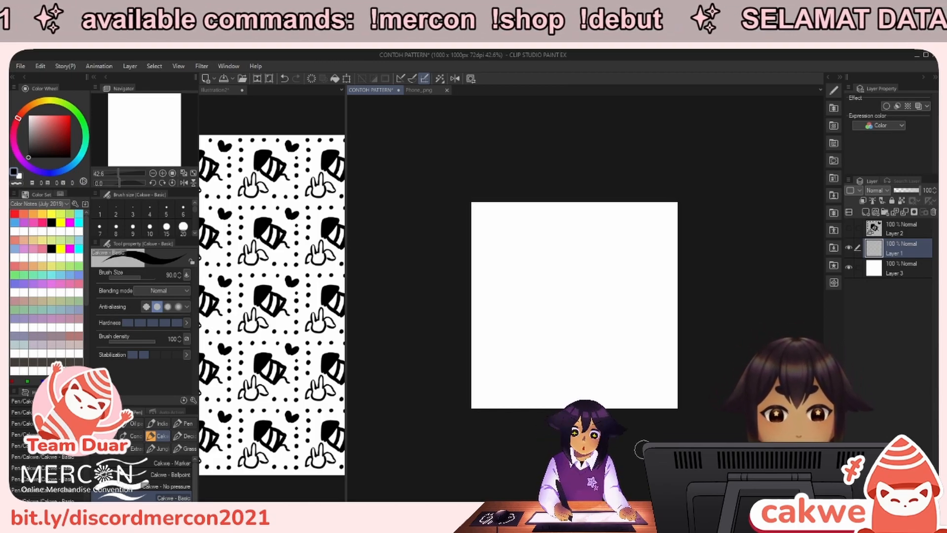
left_click_drag(649, 295, 655, 294)
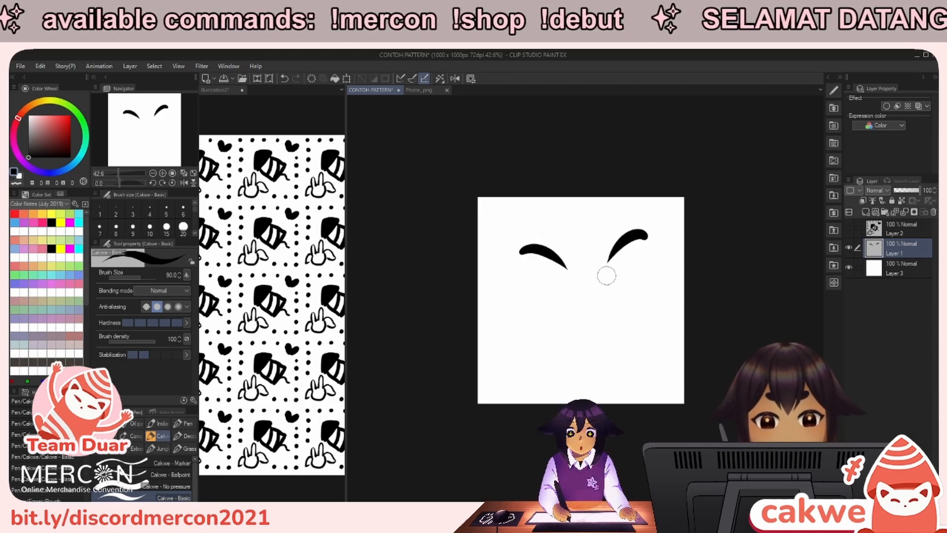
left_click_drag(653, 271, 631, 274)
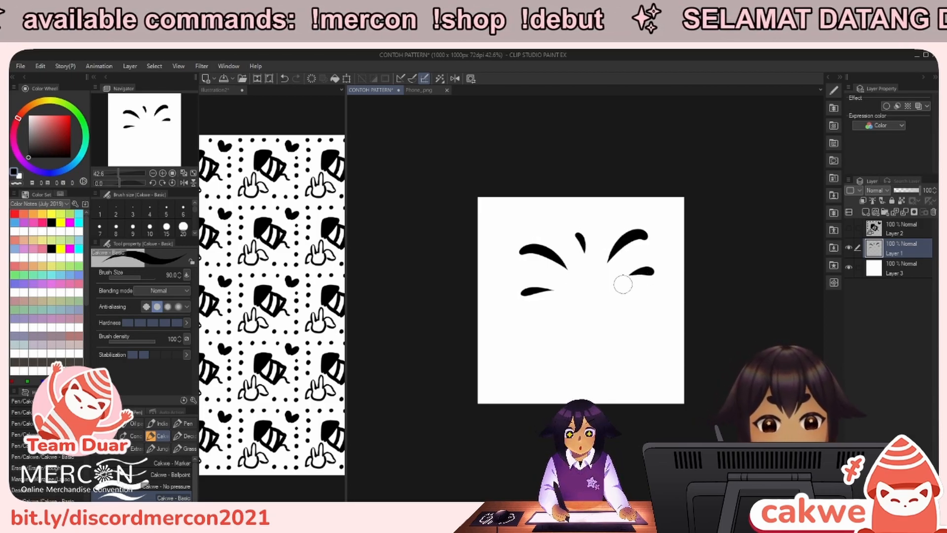
mouse_move(530, 353)
left_mouse_down()
mouse_move(566, 320)
mouse_move(584, 331)
mouse_move(613, 321)
mouse_move(625, 300)
left_mouse_up()
key("k")
left_click_drag(652, 344, 650, 349)
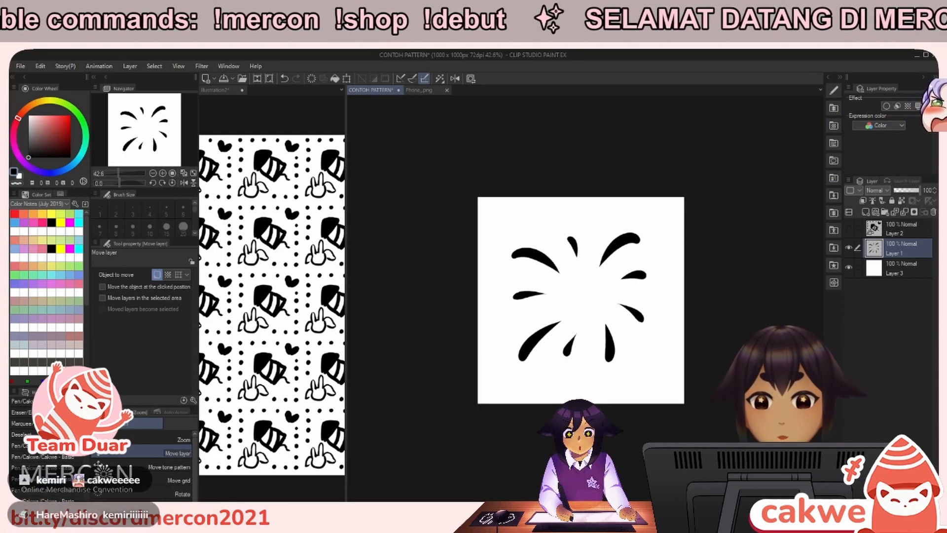
Show the grid over the CONTOH PATTERN canvas and enlarge the view to check it against the burst.
left_click(183, 67)
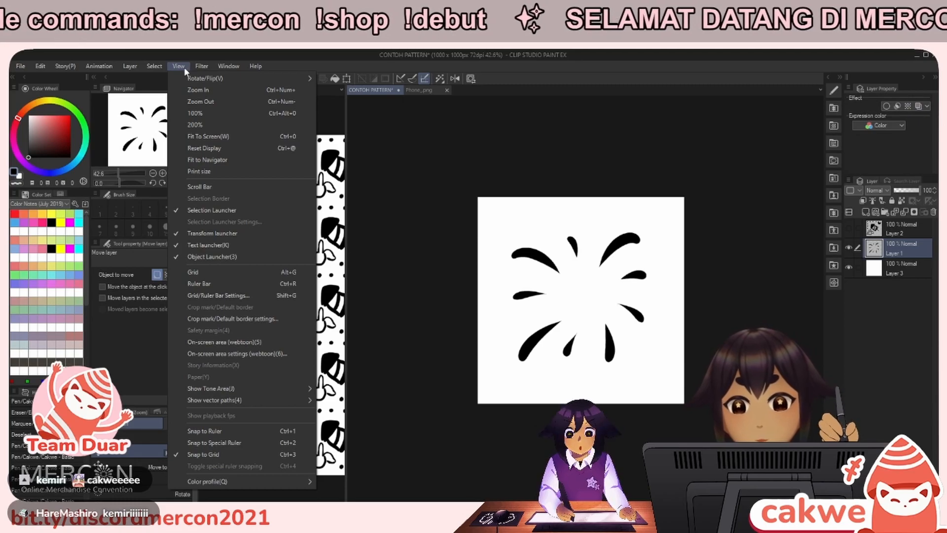
left_click(184, 66)
left_click(184, 67)
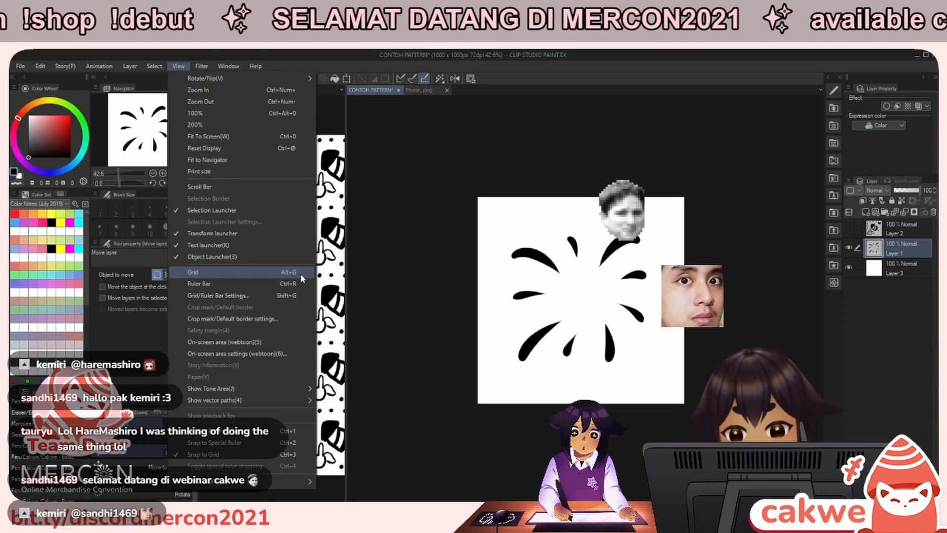
left_click(303, 273)
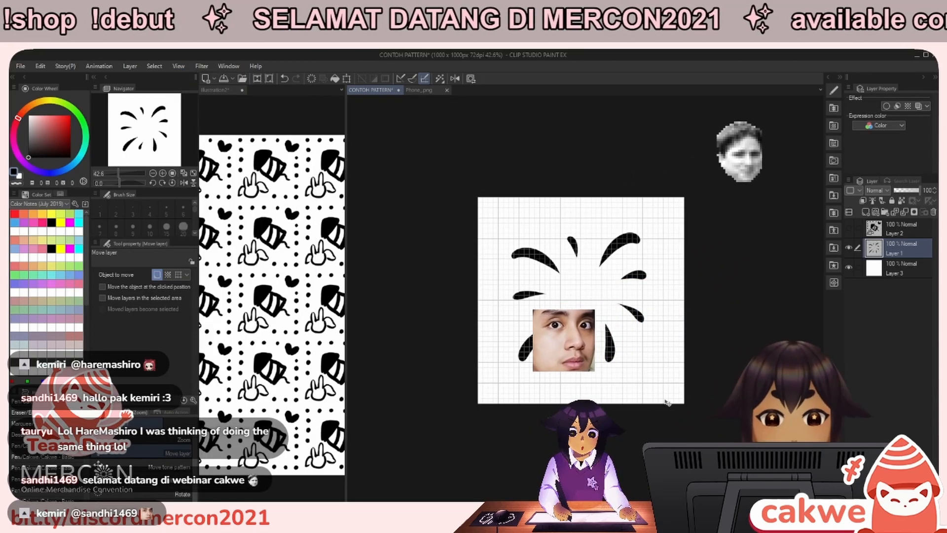
left_click_drag(588, 387, 700, 409)
left_click_drag(628, 400, 658, 407)
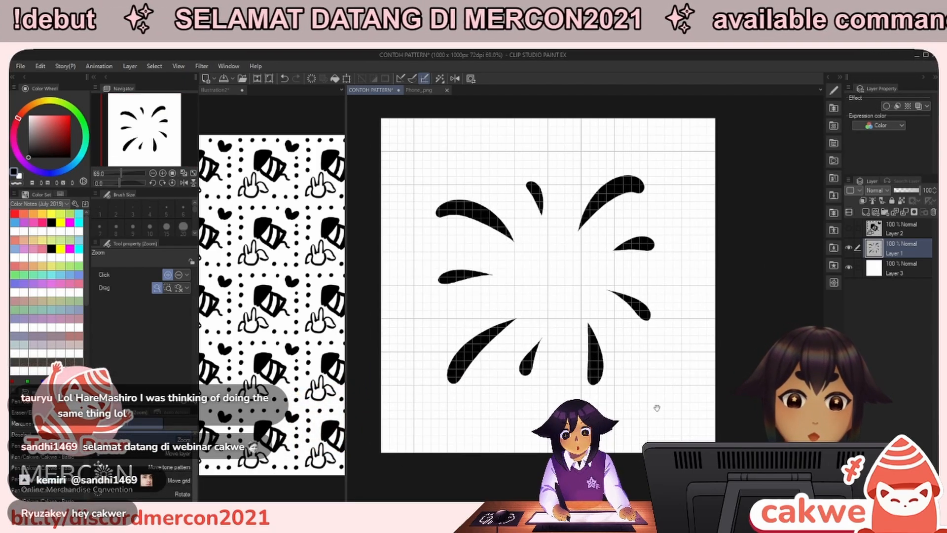
Open the grid and ruler bar settings and set the grid's start point to Center.
left_click(155, 68)
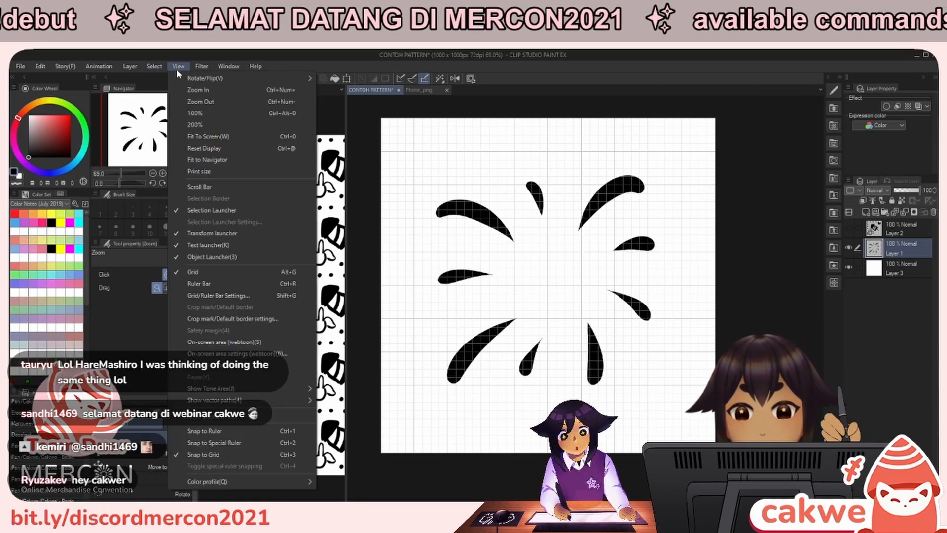
left_click(179, 65)
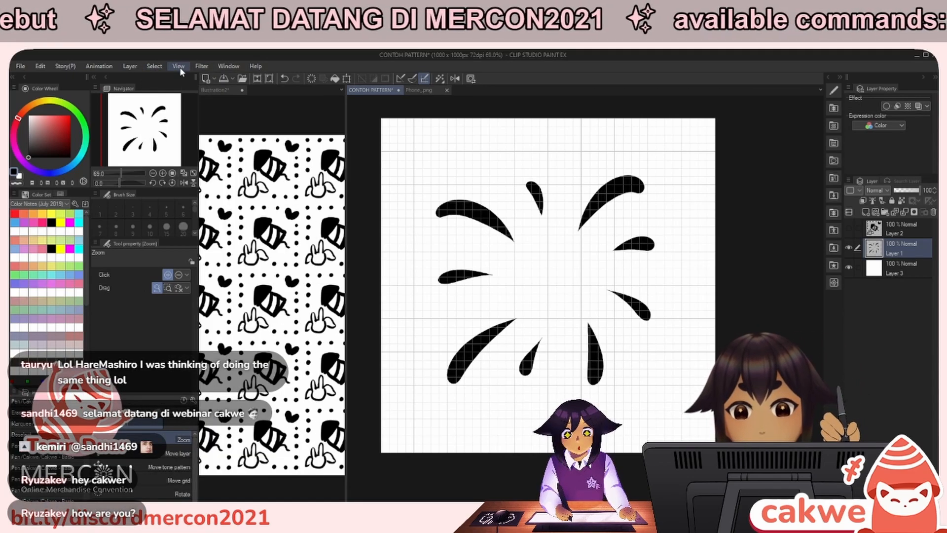
mouse_move(670, 422)
left_mouse_down()
mouse_move(653, 420)
mouse_move(684, 420)
mouse_move(682, 408)
left_mouse_up()
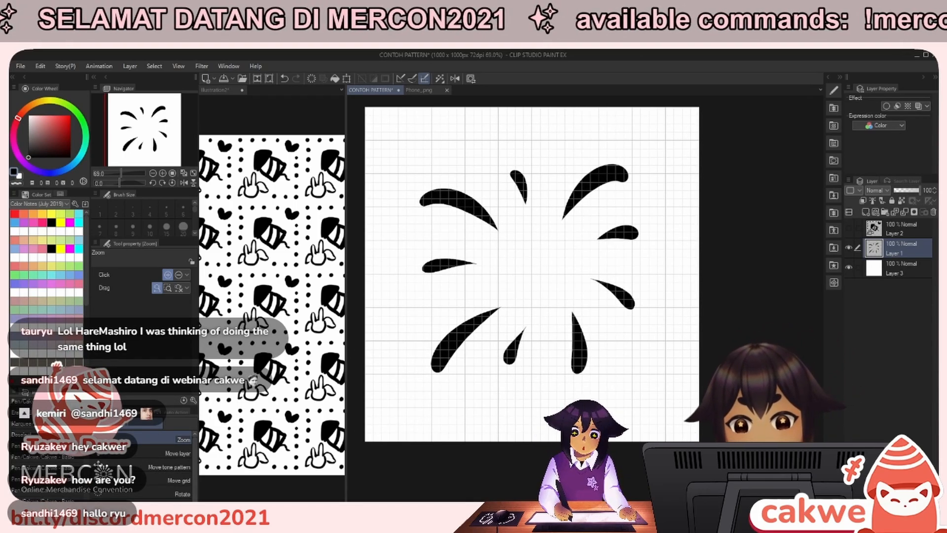
left_click(205, 67)
mouse_move(180, 66)
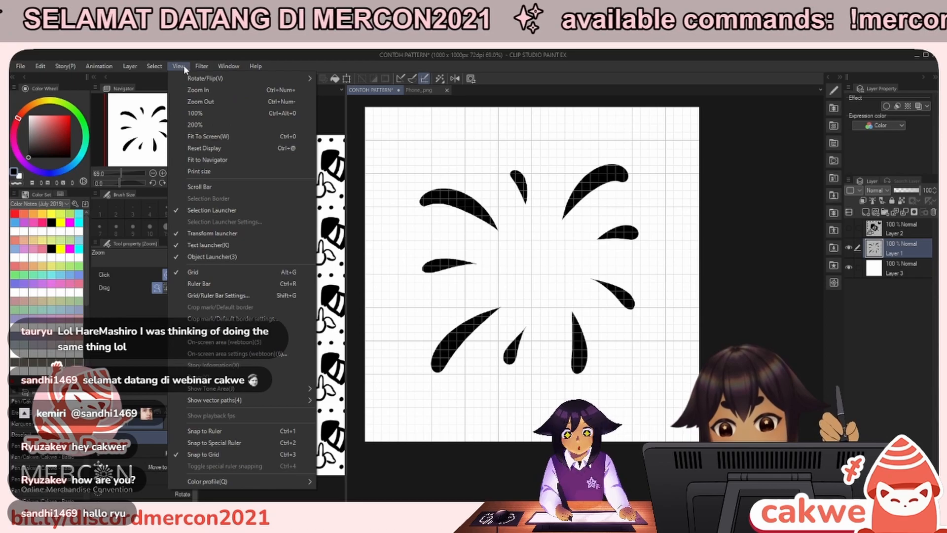
left_click(289, 297)
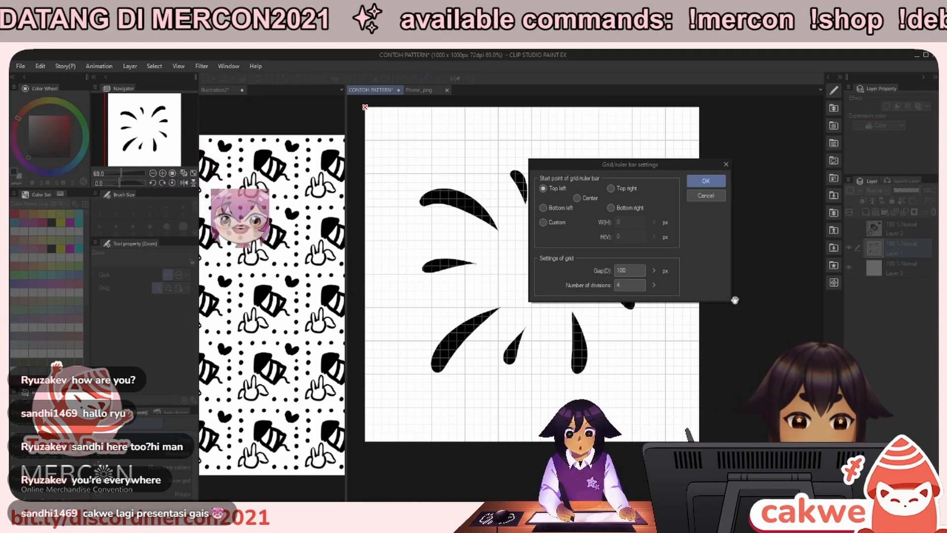
left_click_drag(652, 165, 670, 180)
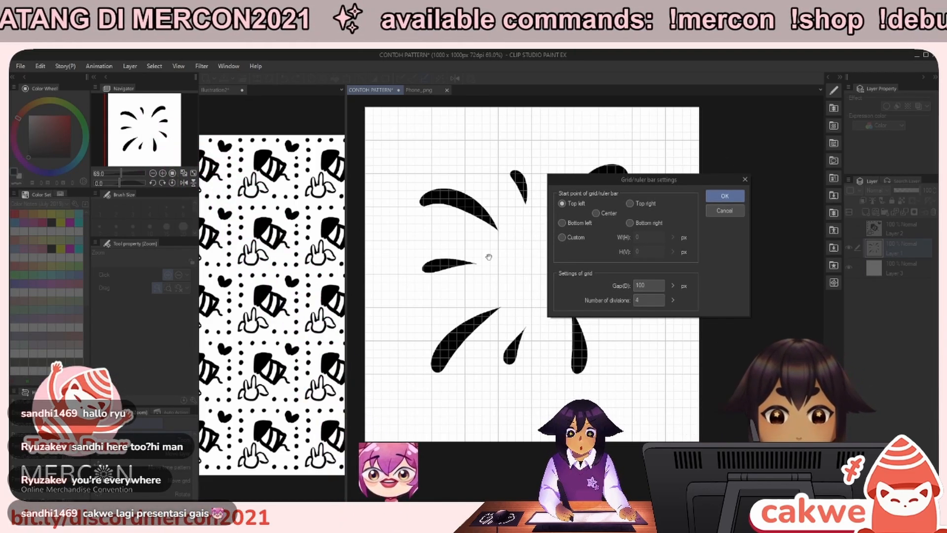
left_click(609, 212)
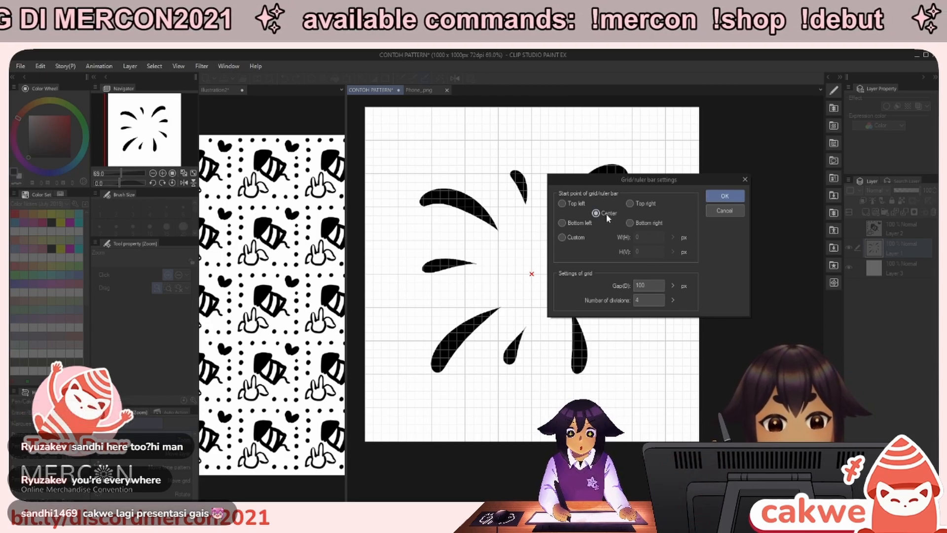
left_click_drag(628, 182, 651, 208)
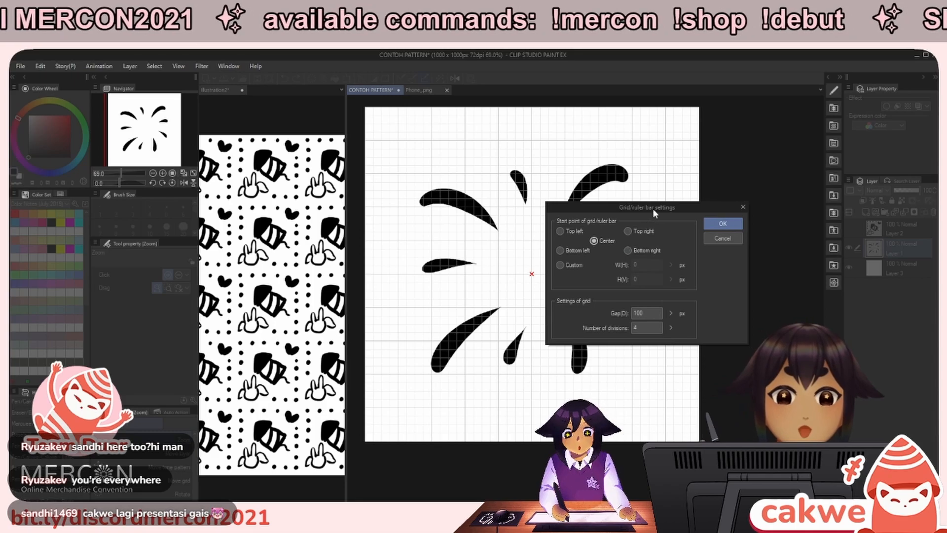
left_click_drag(653, 208, 655, 225)
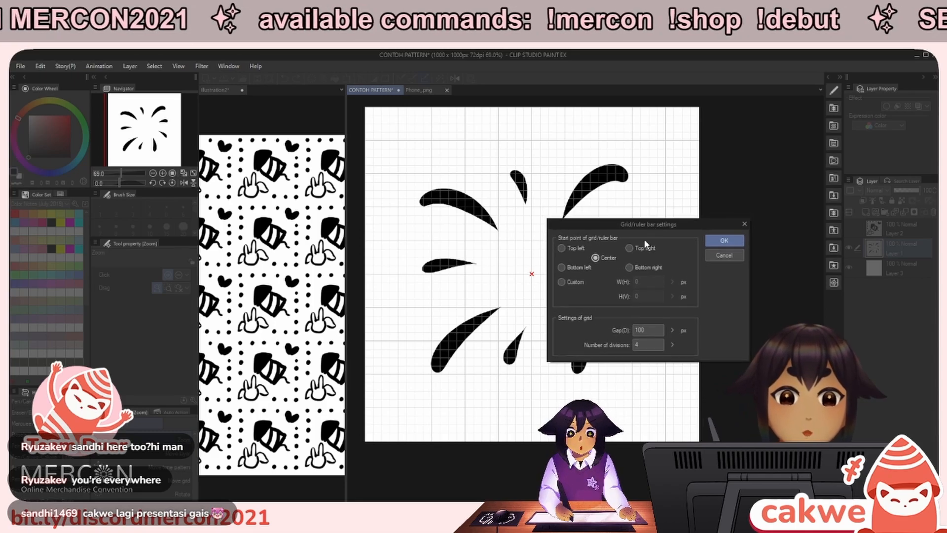
Set the grid's number of divisions to 1 and its gap to 200 px, and apply the settings.
double_click(647, 346)
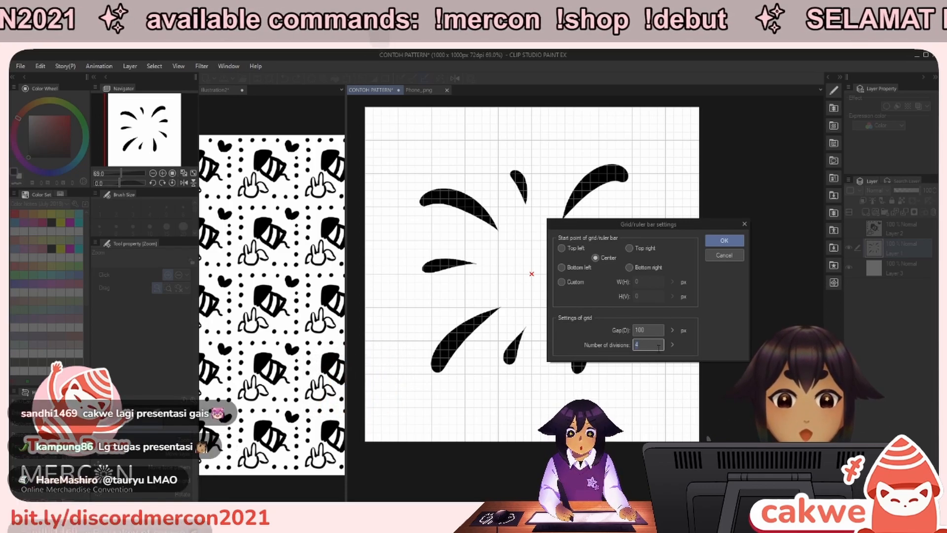
type("1")
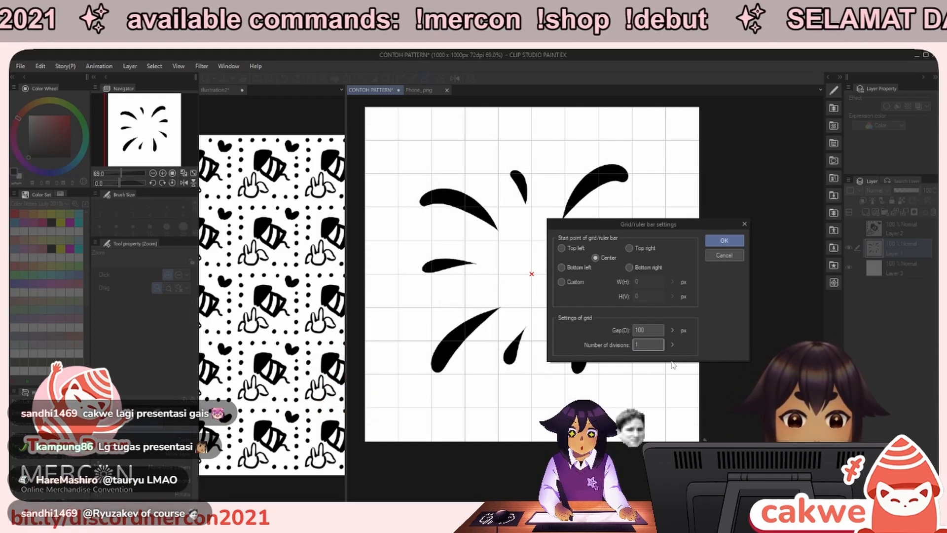
left_click_drag(679, 224, 780, 231)
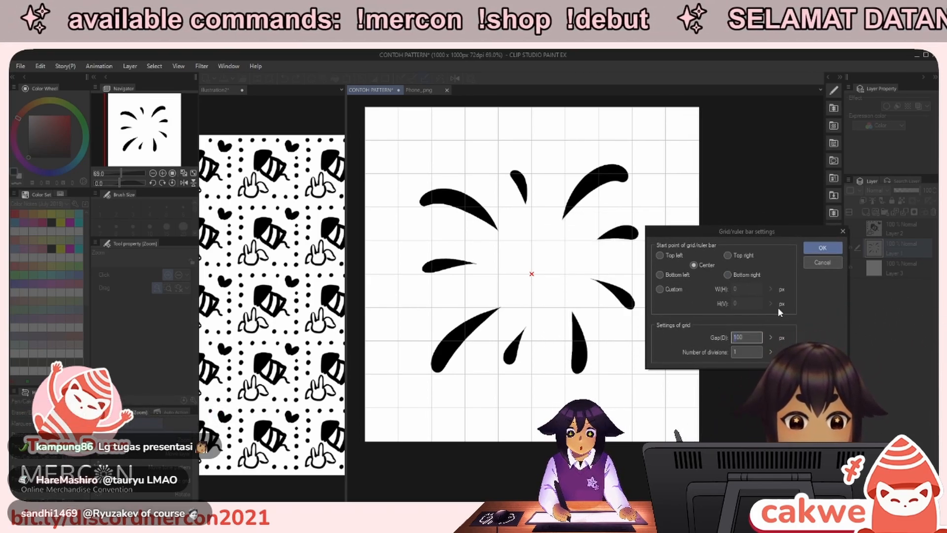
left_click_drag(784, 230, 707, 266)
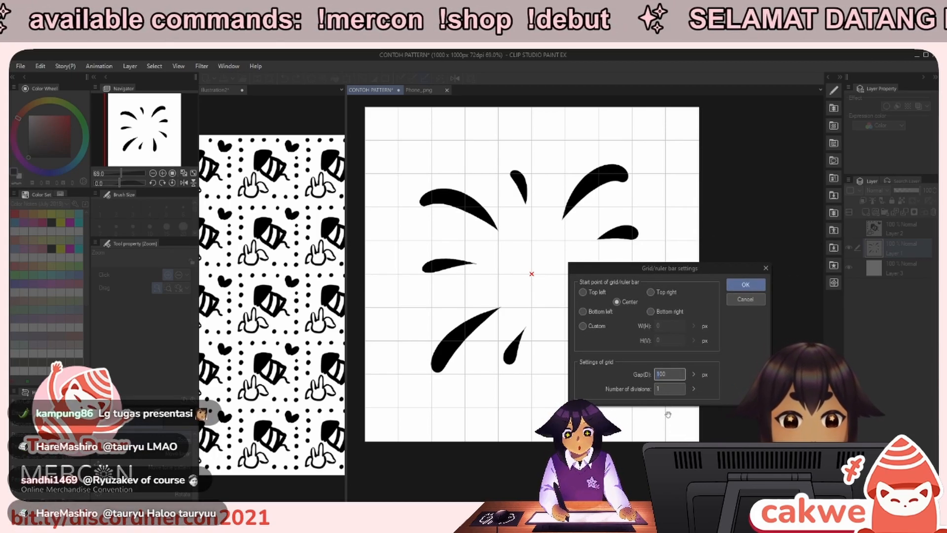
type("2")
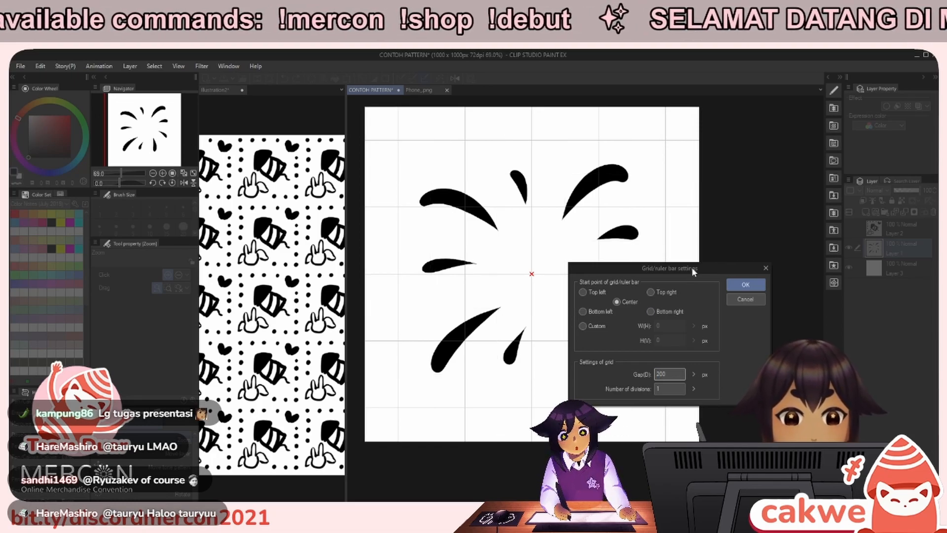
left_click_drag(691, 268, 696, 254)
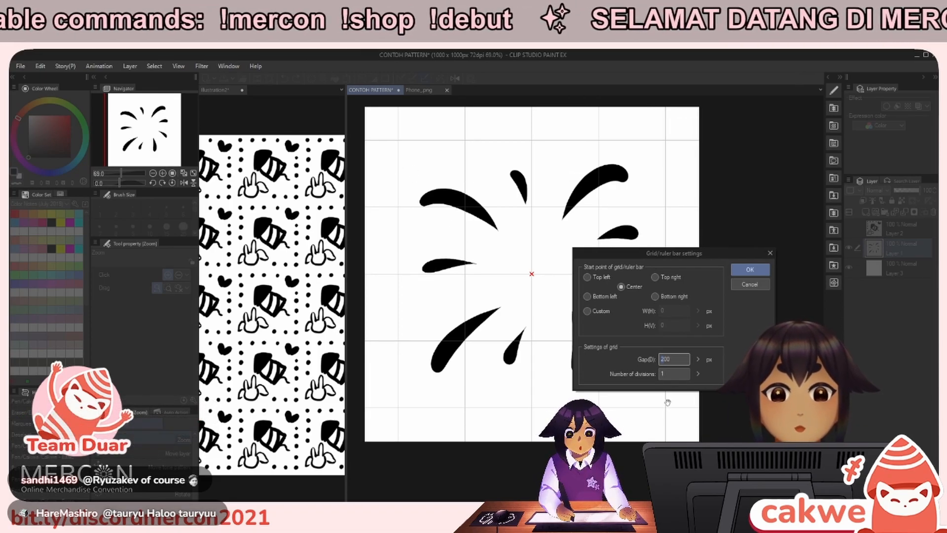
left_click(761, 271)
left_click_drag(645, 371, 661, 408)
Try a rectangular selection around the burst's upper-left stroke against the centred grid.
key("m")
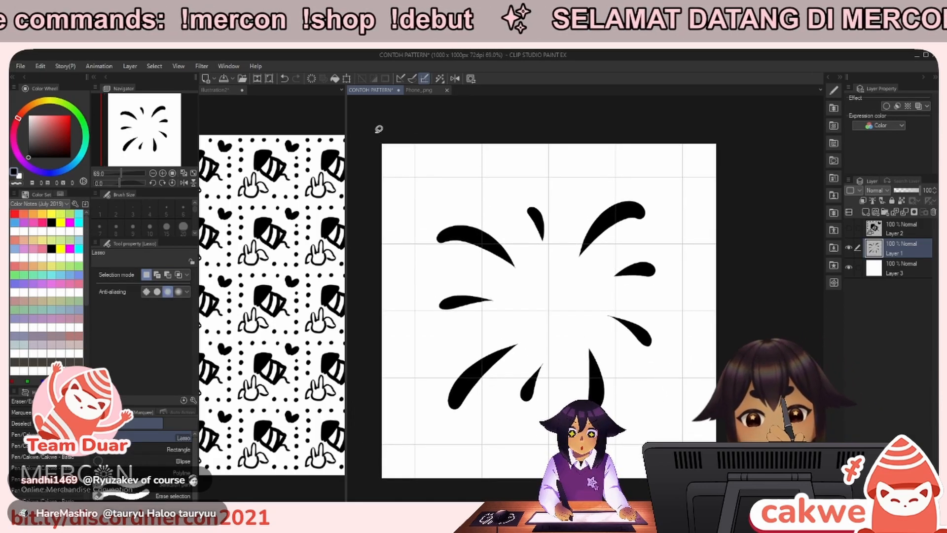
key("m")
left_click_drag(449, 211, 545, 291)
key("ctrl+d")
left_click_drag(647, 363, 645, 338)
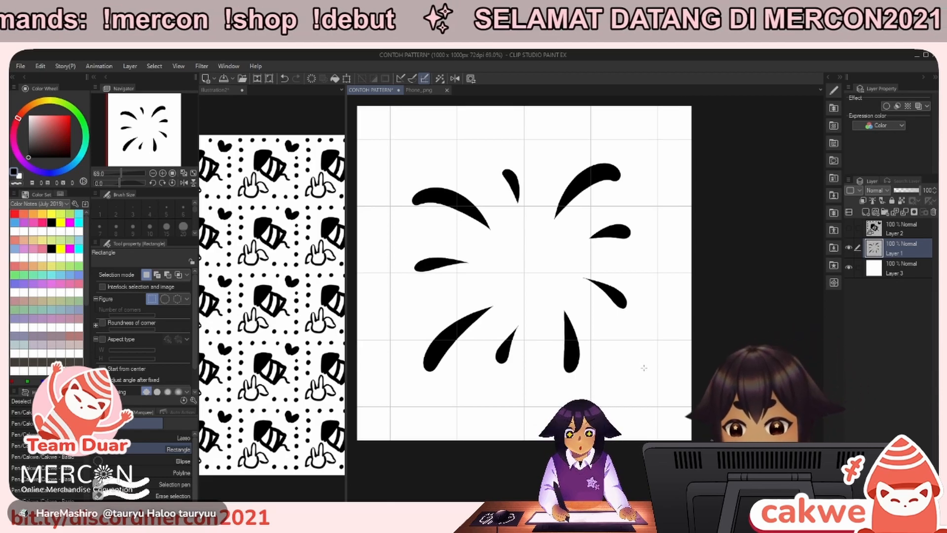
left_click_drag(641, 361, 641, 364)
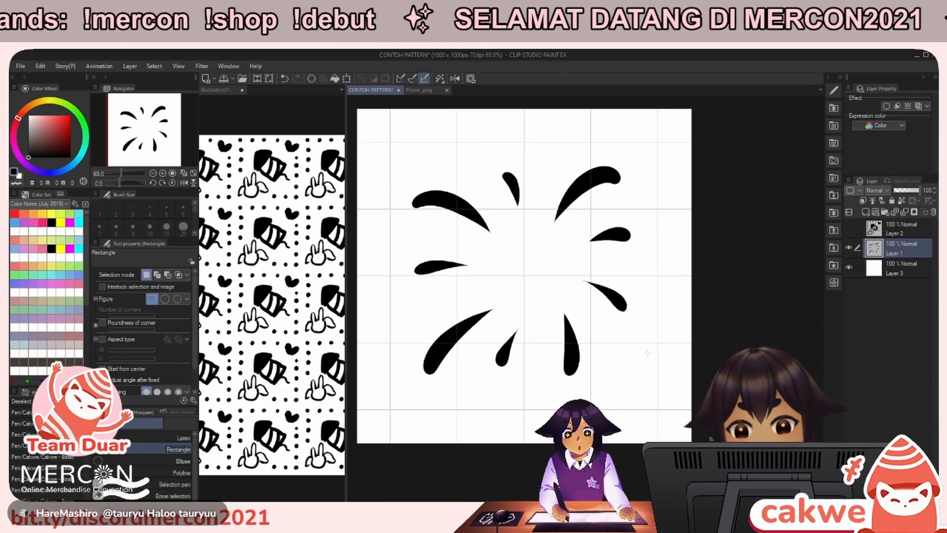
left_click_drag(668, 395, 672, 397)
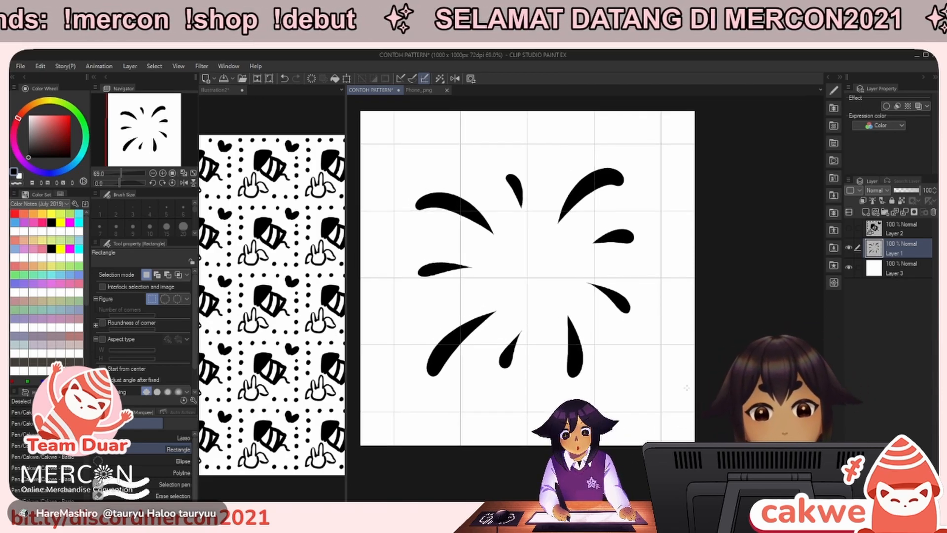
Switch Snap to Grid off and back on.
left_click(203, 68)
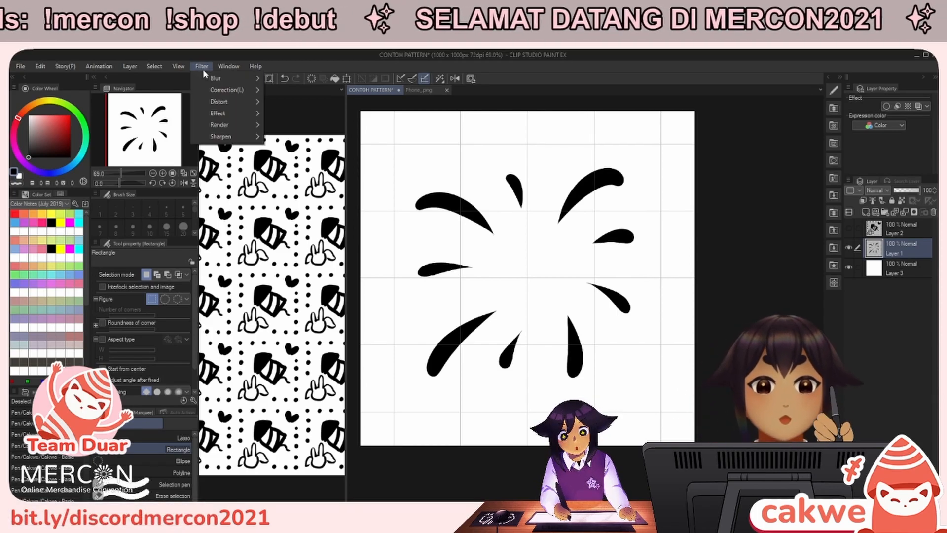
mouse_move(183, 69)
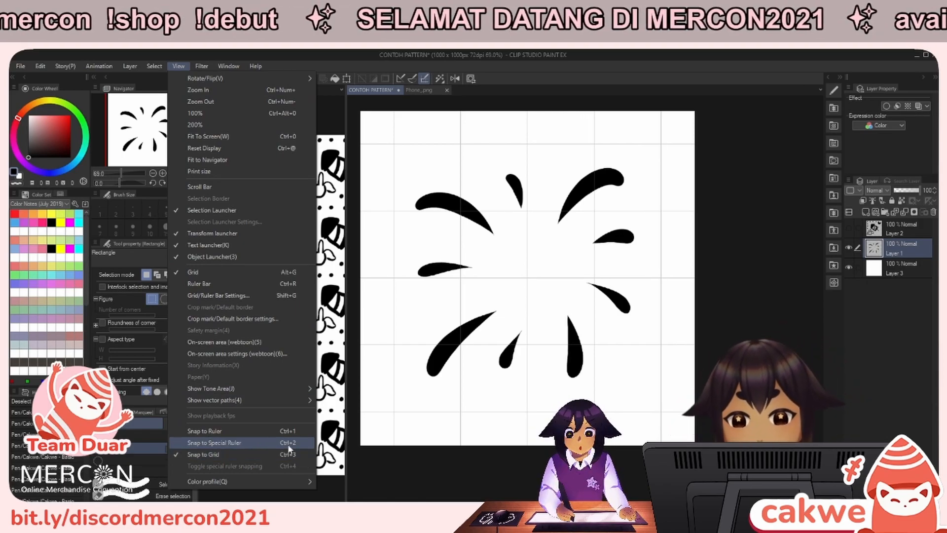
left_click(186, 68)
left_click(187, 68)
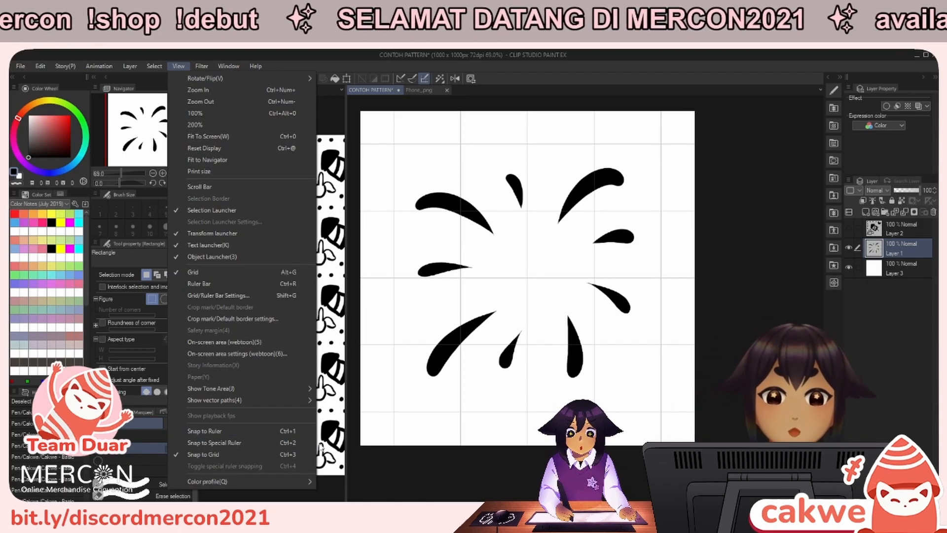
left_click(302, 456)
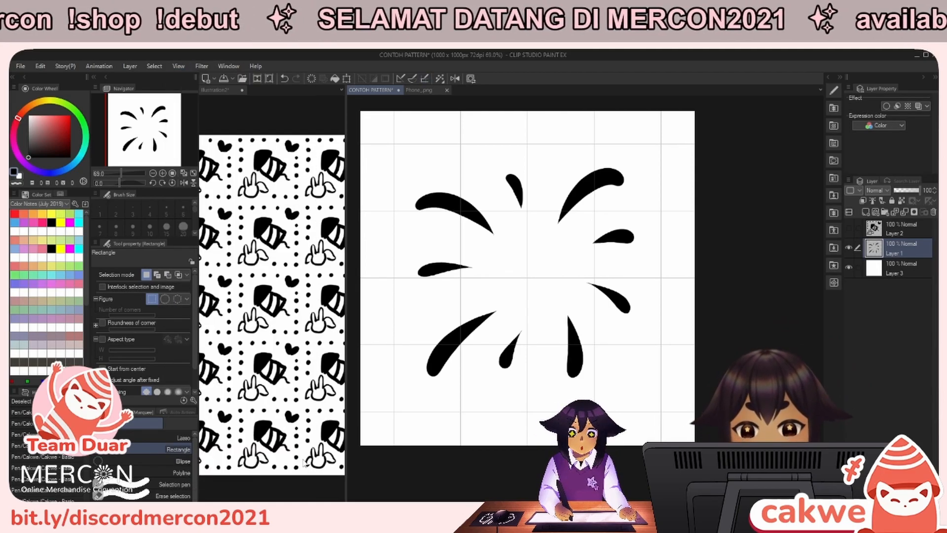
left_click(182, 69)
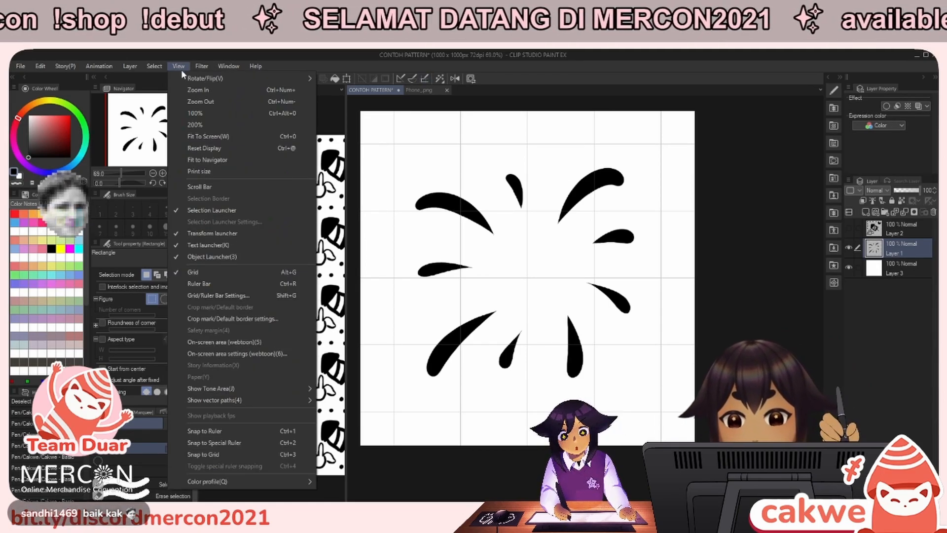
left_click(265, 453)
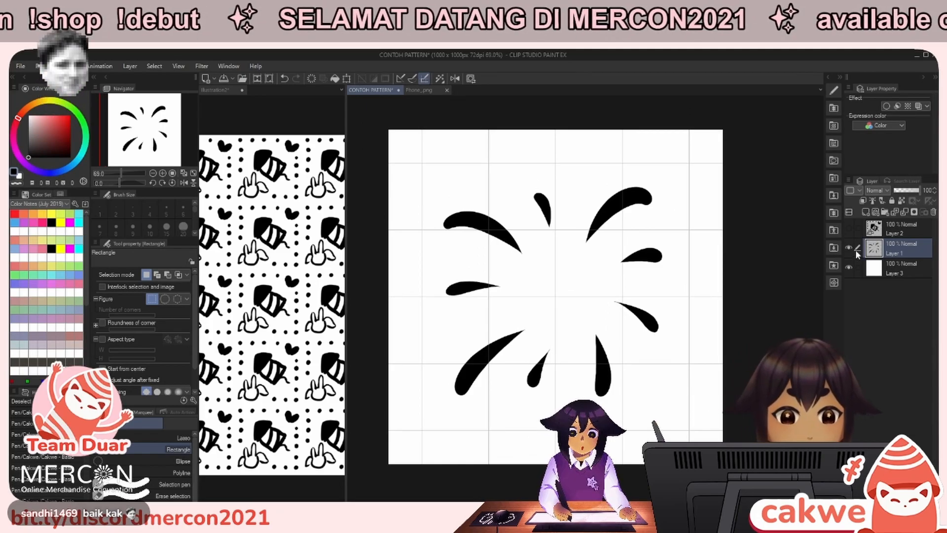
Hide Layer 1, add a new layer above it and choose the Cakwe - Basic pen.
left_click(850, 248)
key("ctrl+shift+n")
key("p")
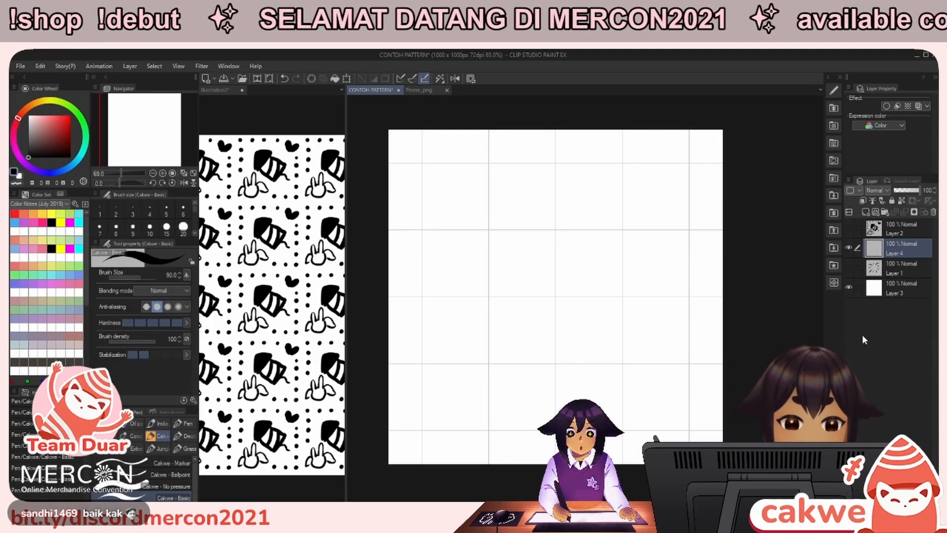
left_click_drag(539, 307, 540, 314)
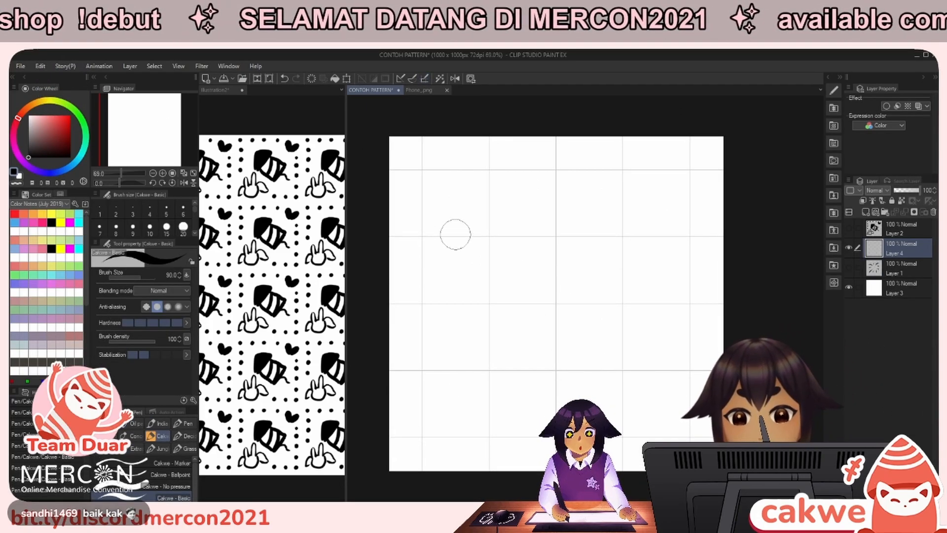
Try a wavy freehand stroke and an unsnapped rectangular selection over it on the new layer, and clear the layer.
mouse_move(438, 296)
left_mouse_down()
mouse_move(497, 202)
mouse_move(509, 377)
mouse_move(592, 346)
mouse_move(693, 439)
left_mouse_up()
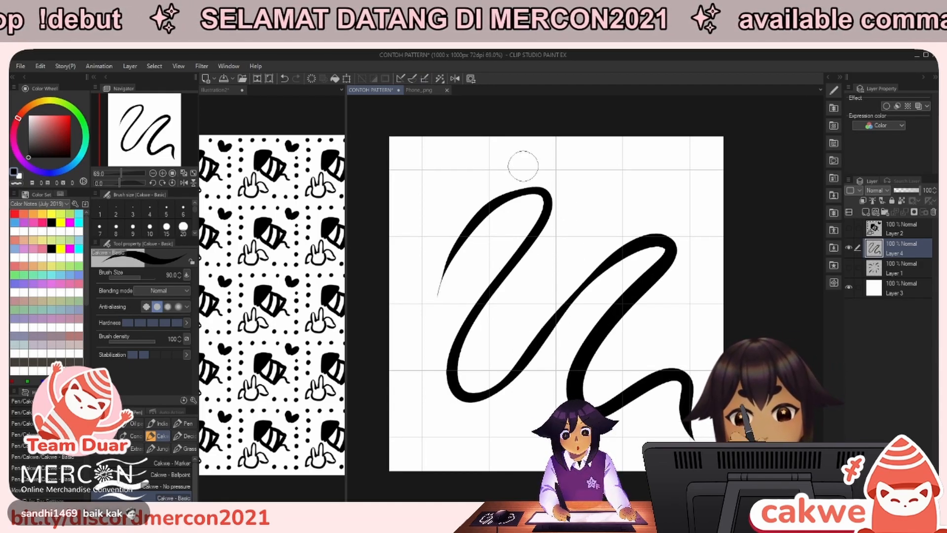
key("m")
mouse_move(423, 172)
left_mouse_down()
mouse_move(499, 227)
mouse_move(568, 302)
left_mouse_up()
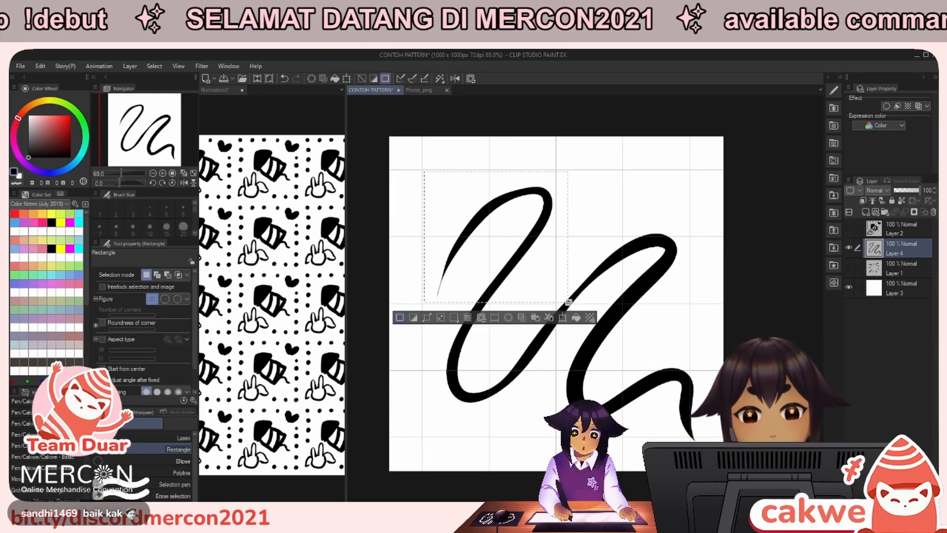
left_click(662, 338)
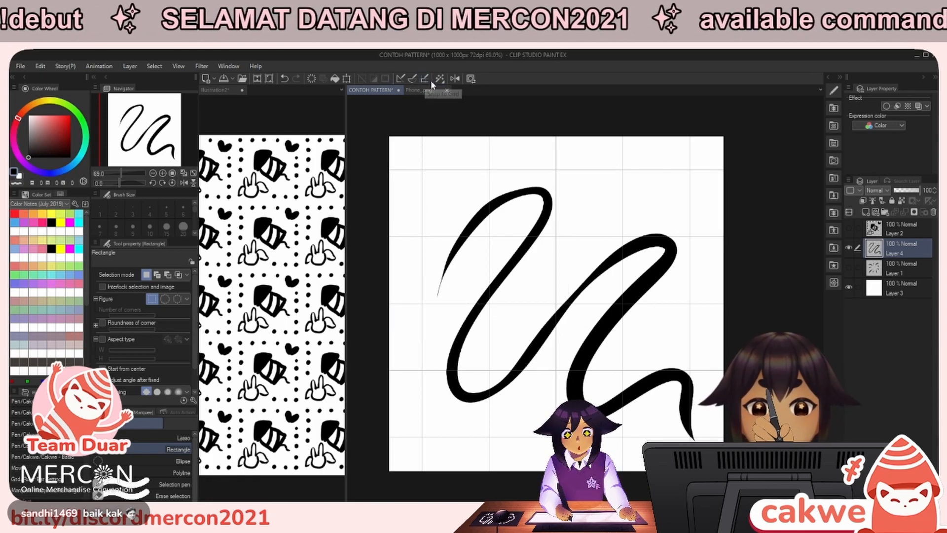
key("Delete")
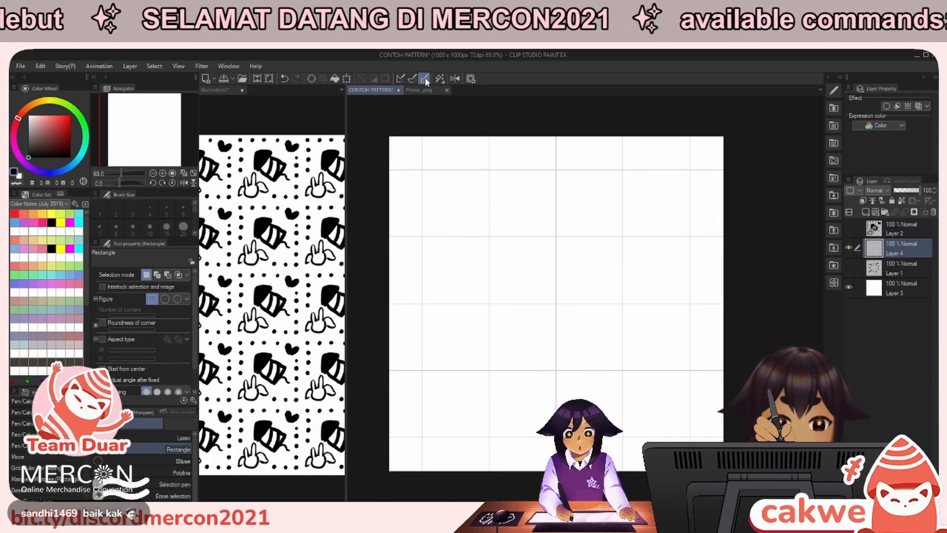
Enable Snap to Grid, reduce the brush size to 70 and draw a staircase line along the grid from the canvas's top edge to its right edge.
left_click(425, 78)
key("bracketleft")
key("bracketleft")
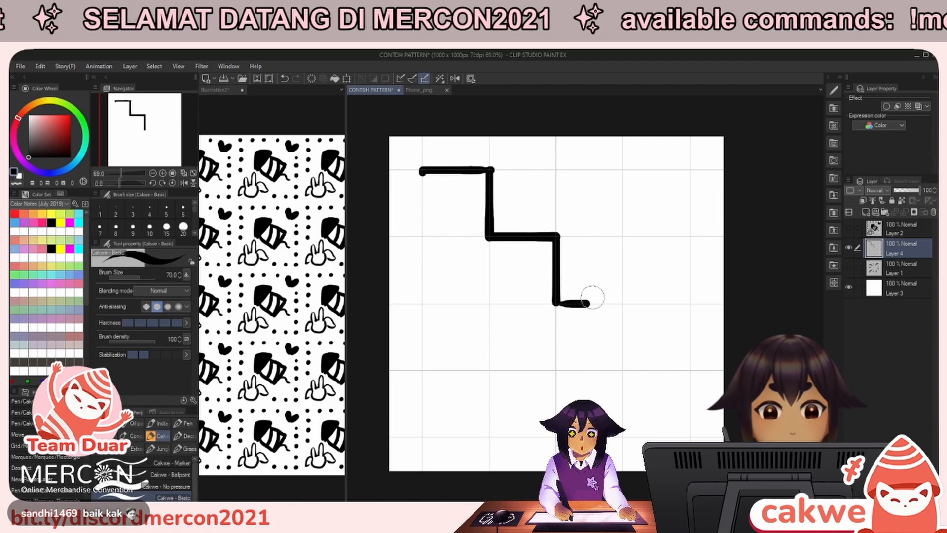
left_click_drag(684, 369, 691, 371)
left_click_drag(690, 435, 690, 439)
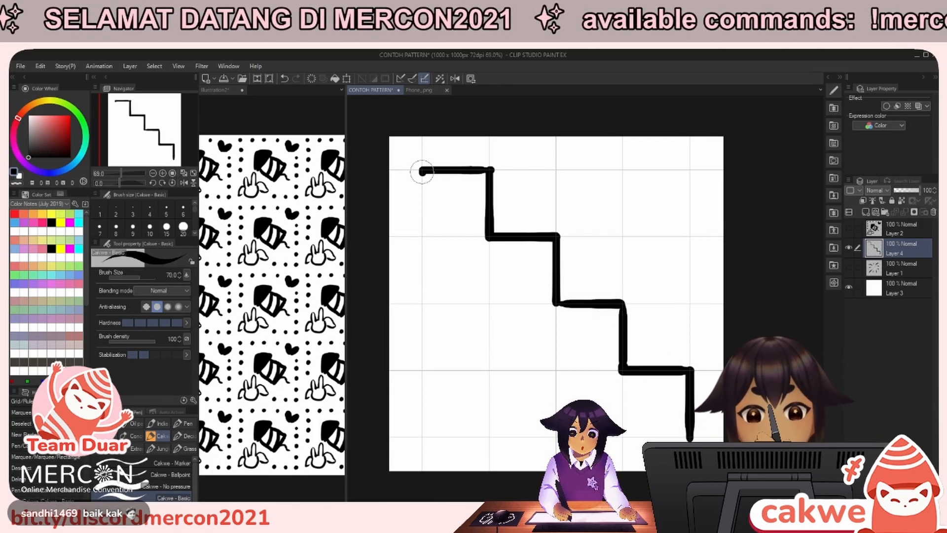
left_click_drag(423, 170, 423, 110)
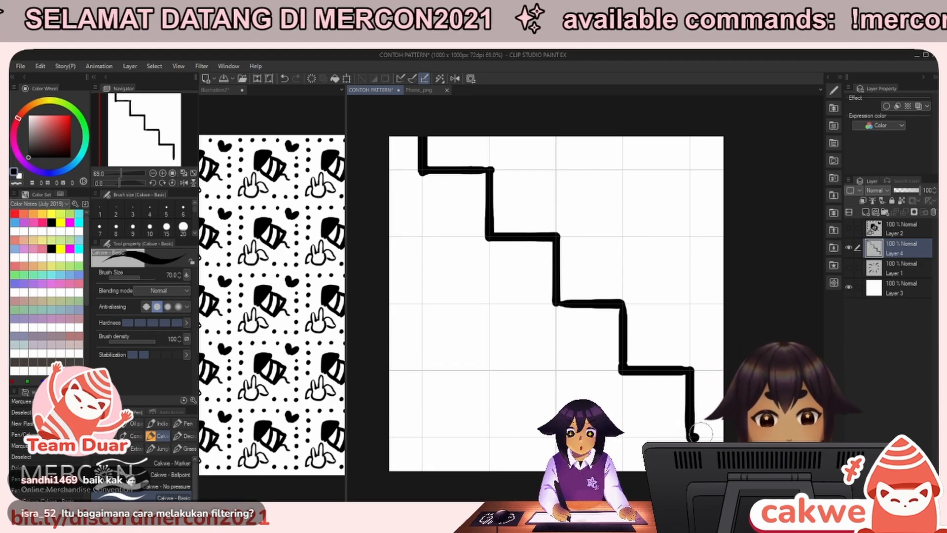
left_click_drag(600, 352, 599, 358)
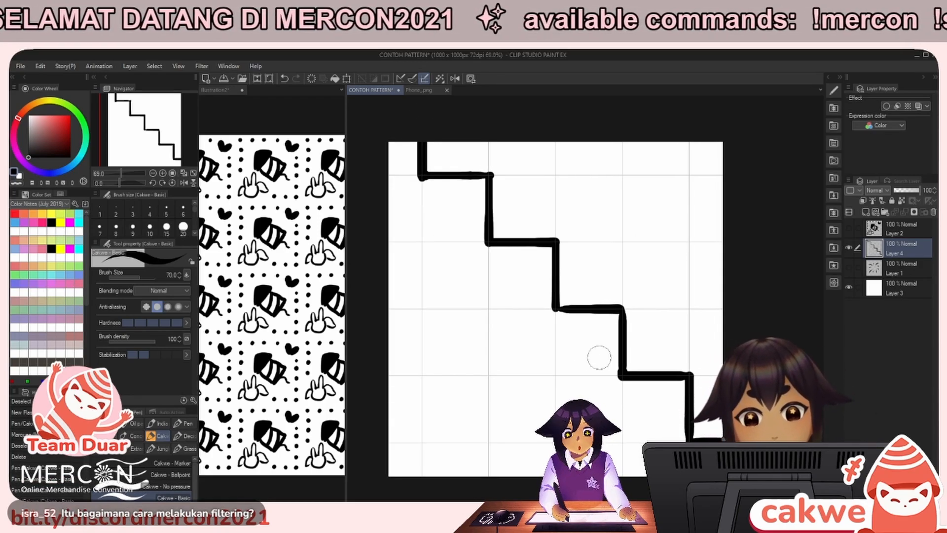
Clear the staircase line from Layer 4, and show and select Layer 1 with the radial stroke motif.
key("m")
key("Delete")
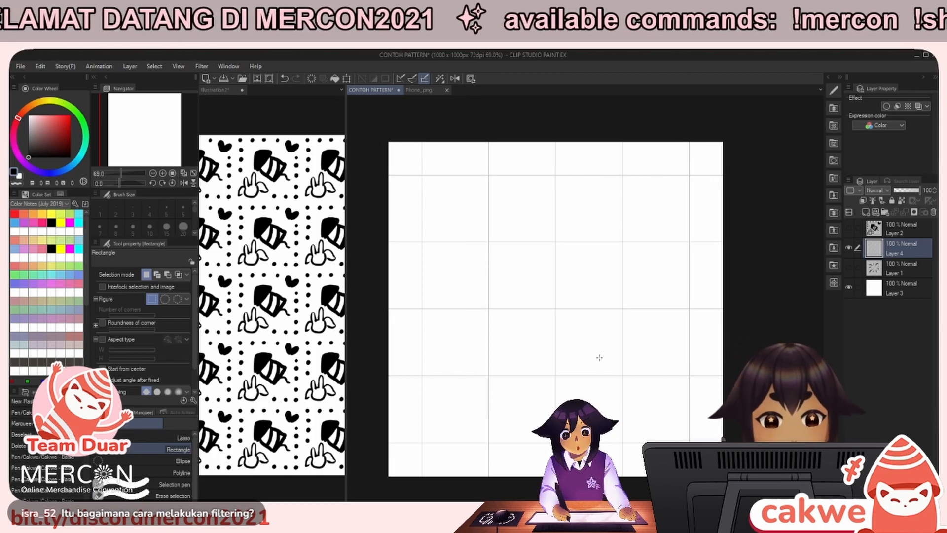
left_click(849, 268)
left_click(896, 272)
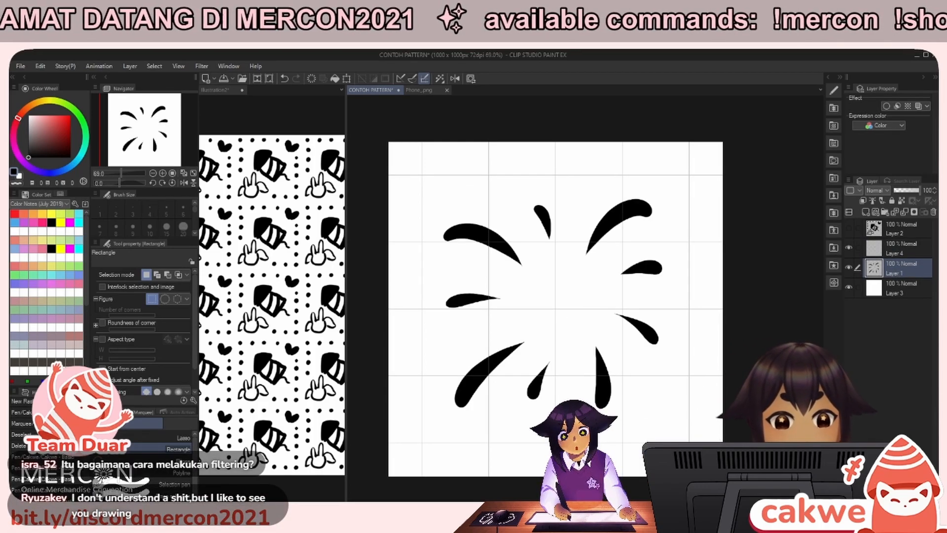
Cut the motif's upper-left quadrant on Layer 1 along the grid, paste it onto its own layer and deselect.
left_click_drag(356, 110, 555, 310)
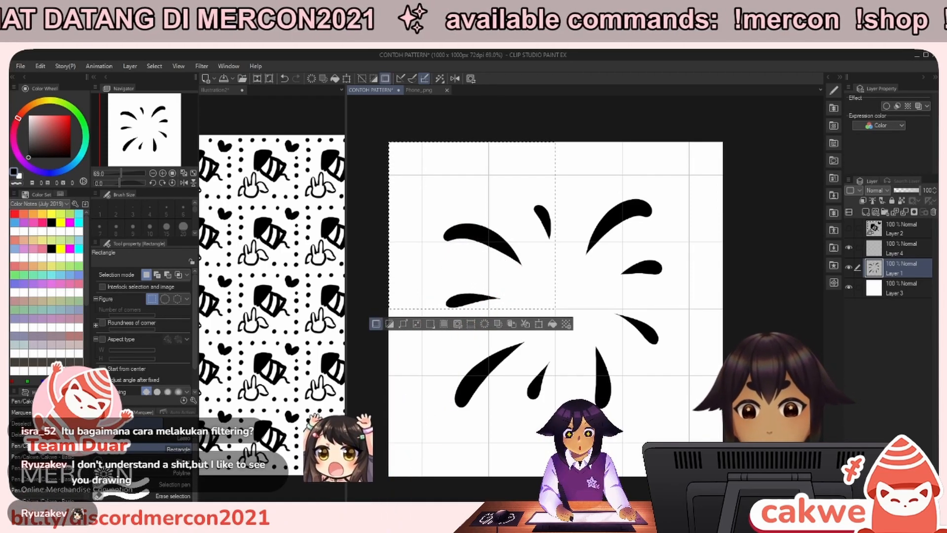
key("Delete")
key("ctrl+v")
key("ctrl+d")
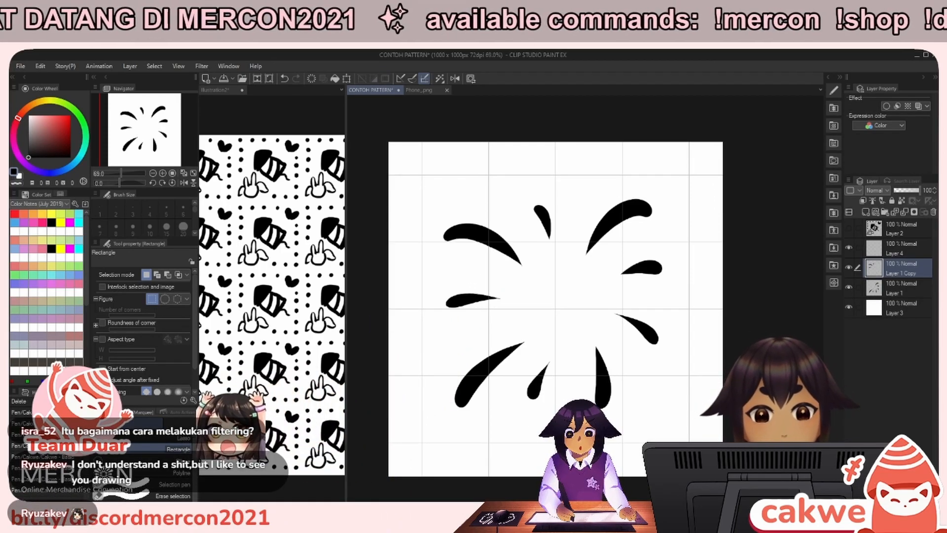
key("ctrl+z")
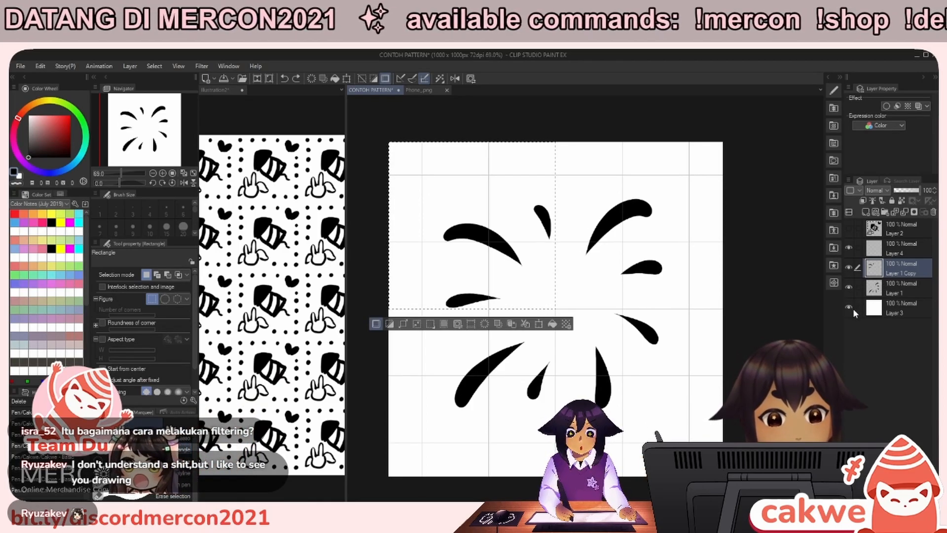
key("ctrl+d")
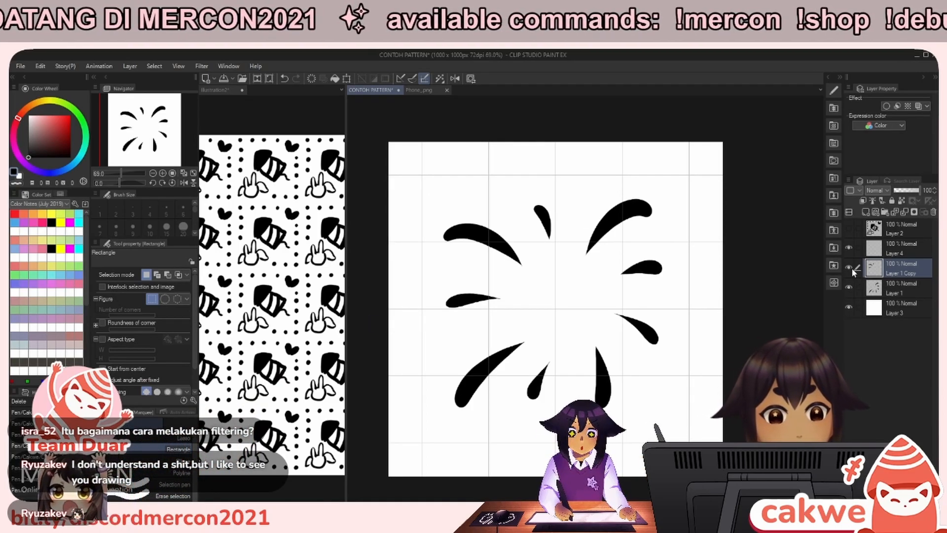
Cut the upper-right quadrant from Layer 1, paste it onto its own layer and deselect.
left_click(872, 290)
left_click(849, 267)
left_click(849, 267)
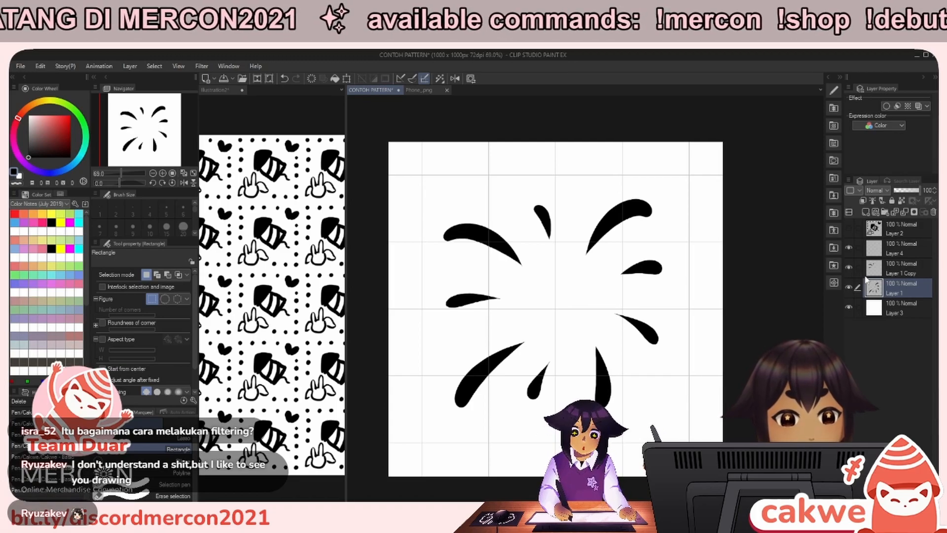
left_click_drag(670, 193, 576, 294)
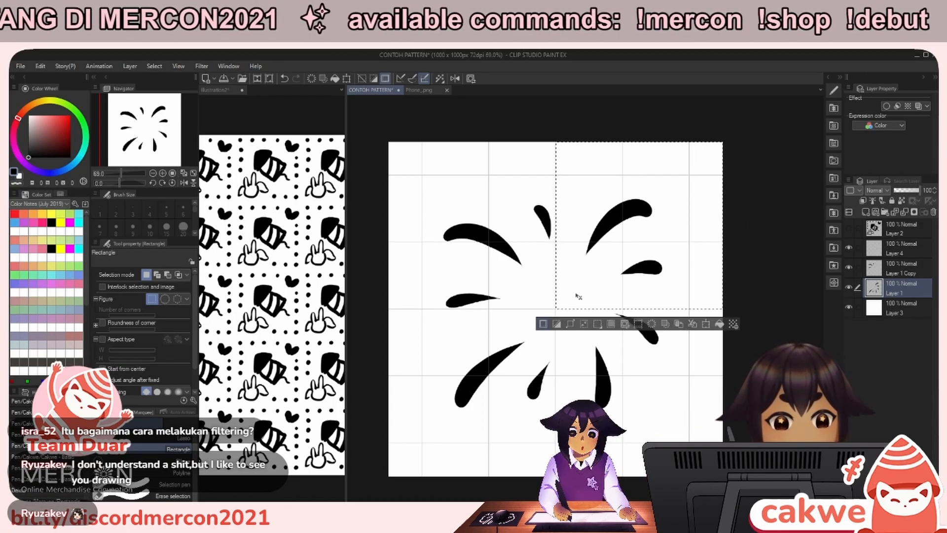
key("ctrl+x")
key("ctrl+v")
key("ctrl+d")
Cut the lower-right quadrant from Layer 1 and paste it onto its own layer, leaving the lower-left quadrant.
left_click(888, 307)
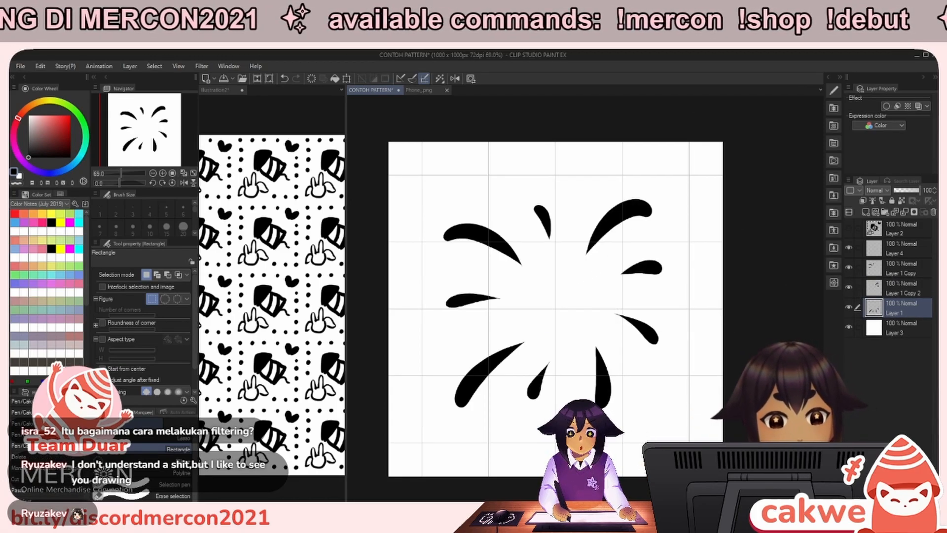
left_click_drag(556, 309, 724, 477)
key("ctrl+x")
key("ctrl+v")
key("ctrl+d")
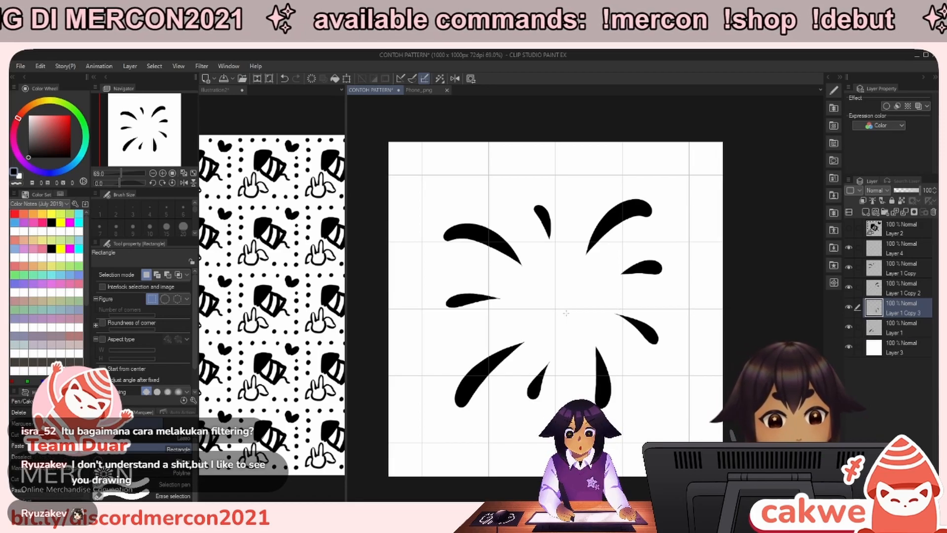
Toggle the visibility of each quadrant layer off and on to examine which piece it holds.
left_click(859, 271)
left_click(850, 267)
left_click(850, 268)
left_click(850, 267)
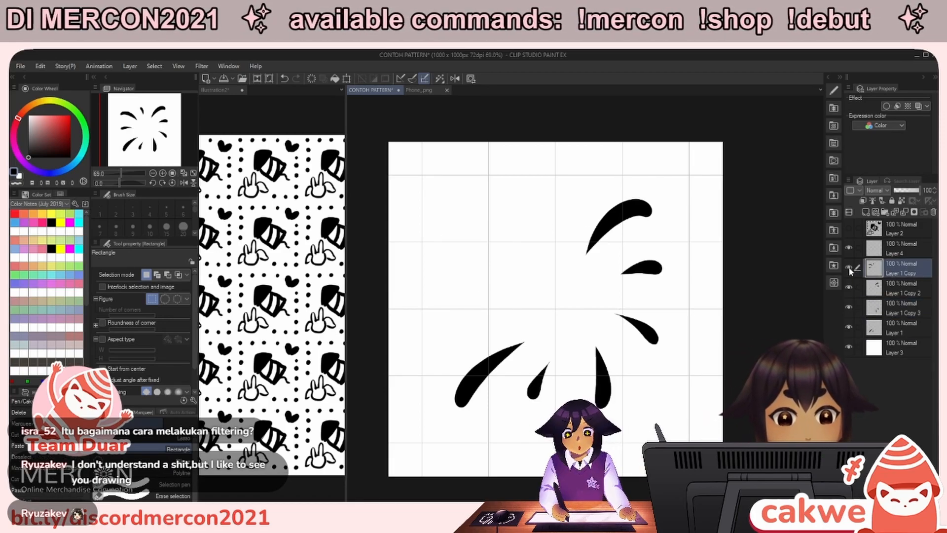
left_click(849, 267)
left_click(849, 286)
left_click(850, 287)
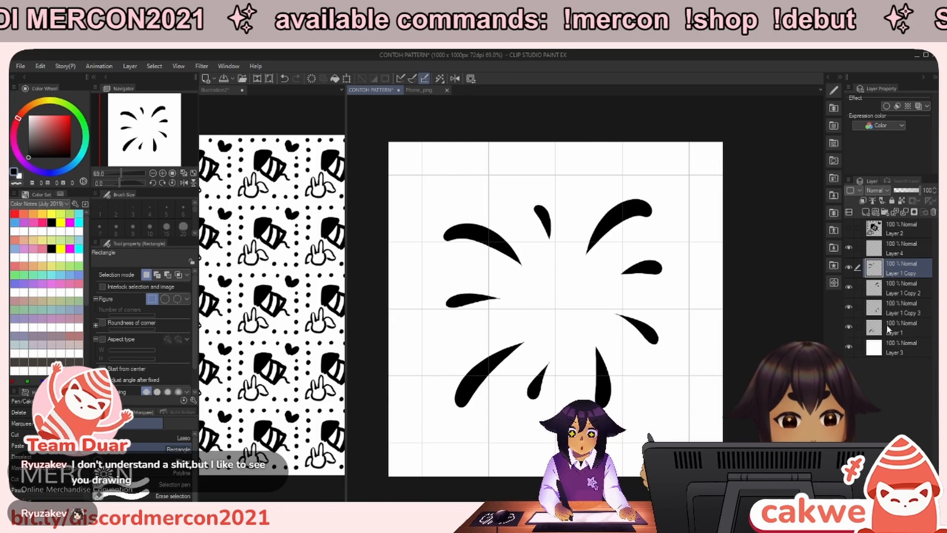
left_click(850, 307)
left_click(850, 327)
left_click(849, 328)
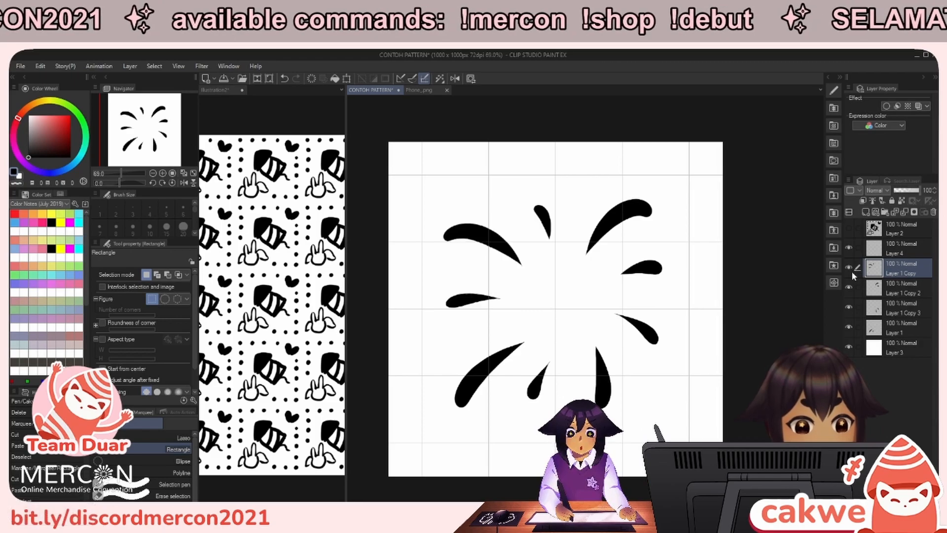
Undo the quadrant cuts and pastes to restore the whole motif on Layer 1.
key("ctrl+z")
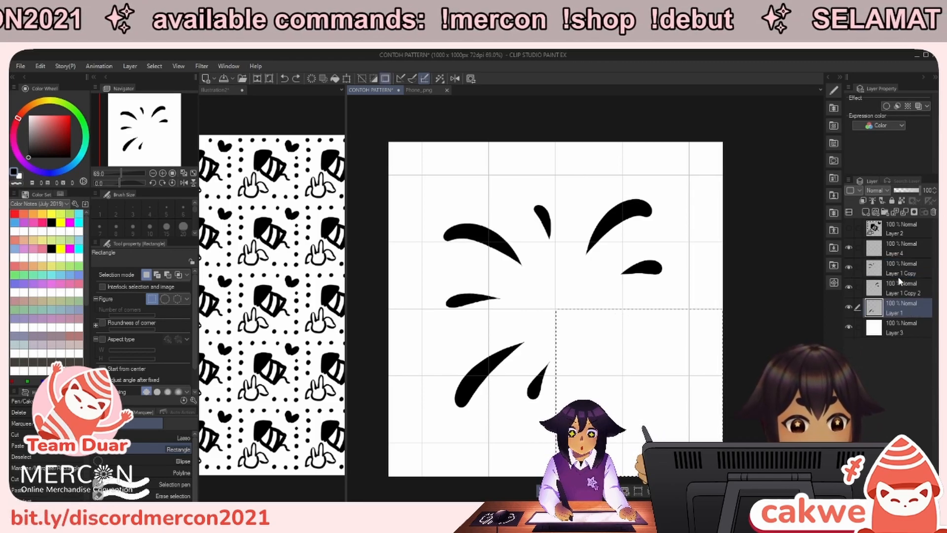
key("ctrl+z")
key("ctrl+z")
key("ctrl+z")
key("ctrl+z")
key("ctrl+z")
key("ctrl+z")
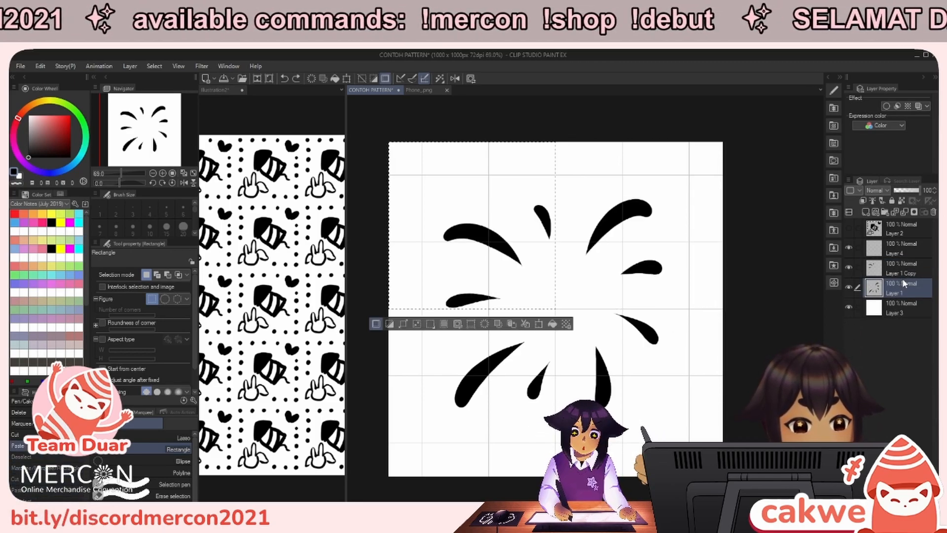
key("ctrl+z")
key("ctrl+z")
Stamp a black dot at the grid centre of the motif with the Cakwe - Basic pen at size 90.
key("p")
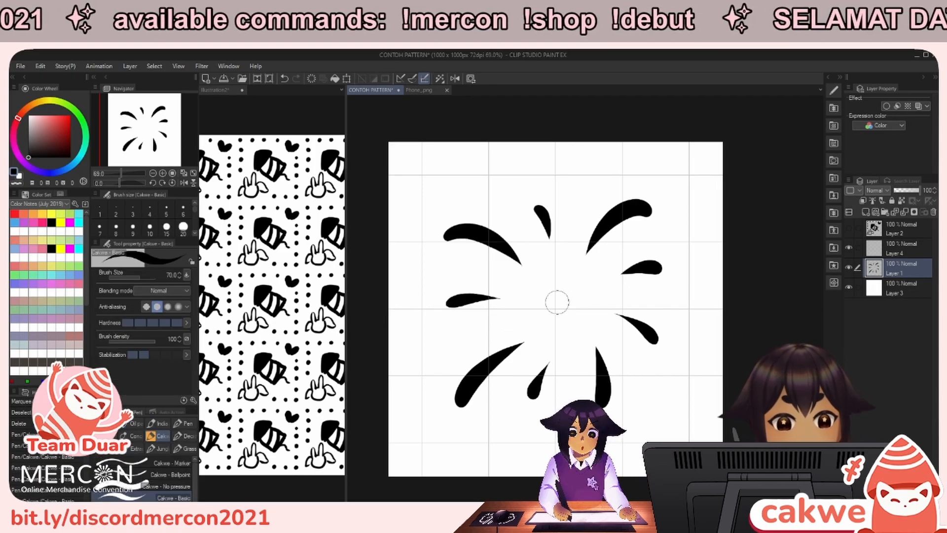
left_click(559, 308)
key("ctrl+z")
key("bracketright")
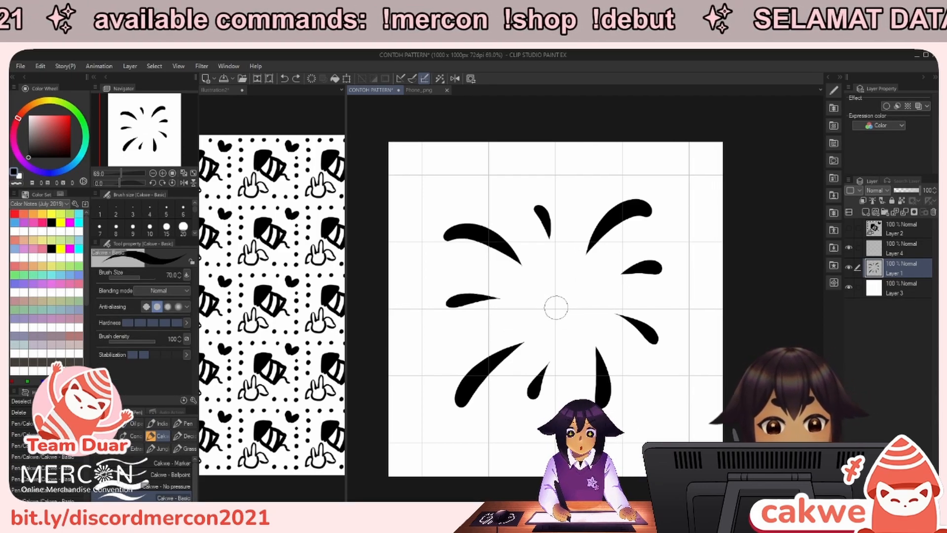
left_click(555, 307)
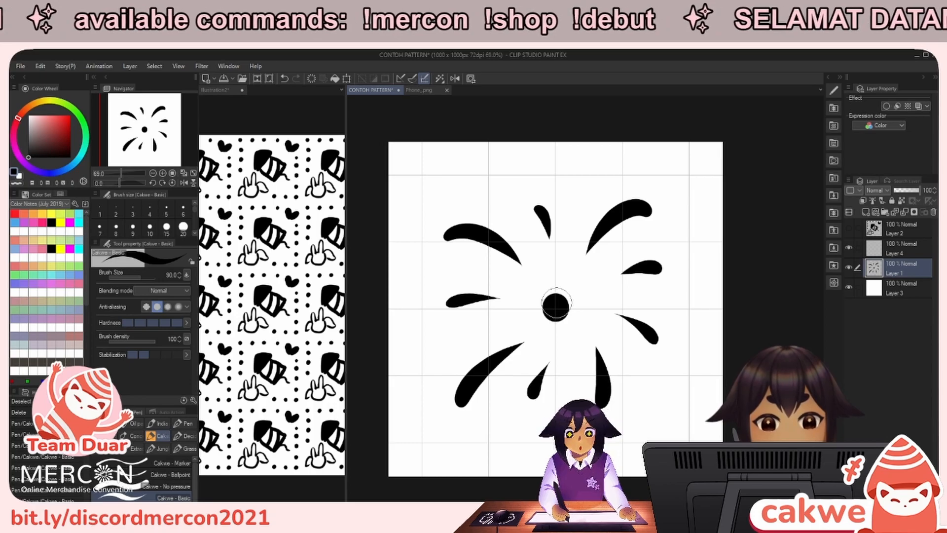
Select the upper-left quadrant of the motif with its dot quarter, and cut and paste it onto a separate layer.
key("o")
key("m")
left_click_drag(355, 108, 557, 310)
key("Delete")
key("ctrl+d")
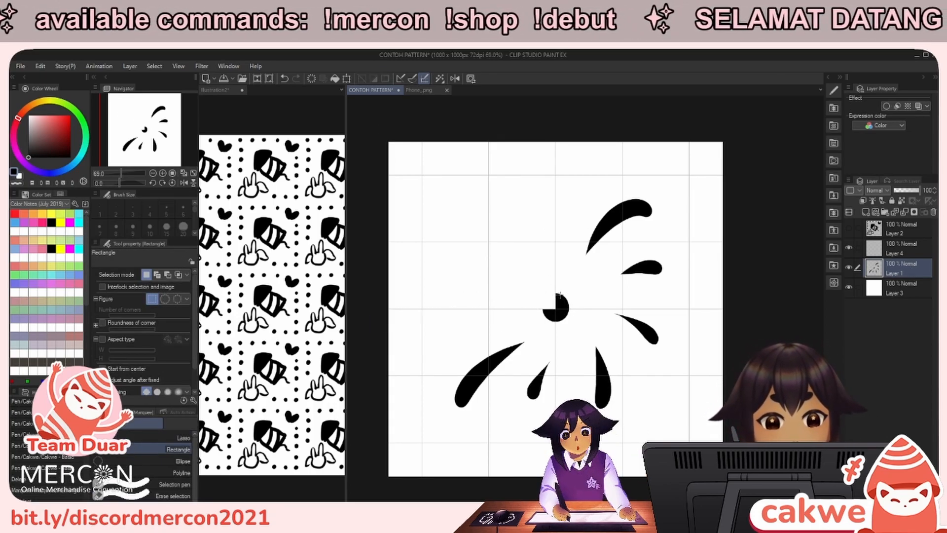
key("ctrl+v")
Cut the upper-right quadrant of the dotted motif from Layer 1 and paste it onto a separate layer.
left_click_drag(570, 158, 758, 308)
key("ctrl+x")
key("ctrl+v")
key("ctrl+d")
Cut the lower-right quadrant of the dotted motif from Layer 1, paste it onto a separate layer and deselect.
left_click(901, 308)
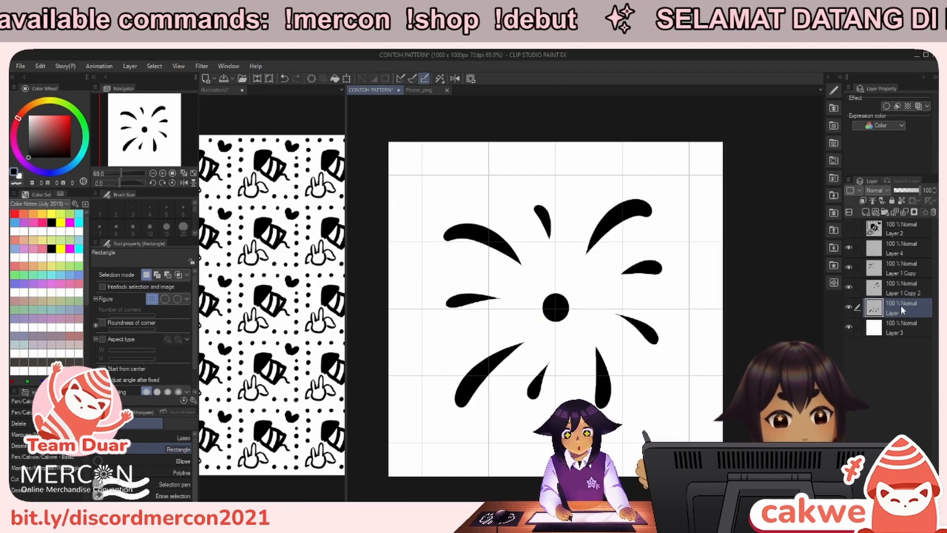
left_click_drag(725, 479, 555, 309)
key("ctrl+x")
key("ctrl+v")
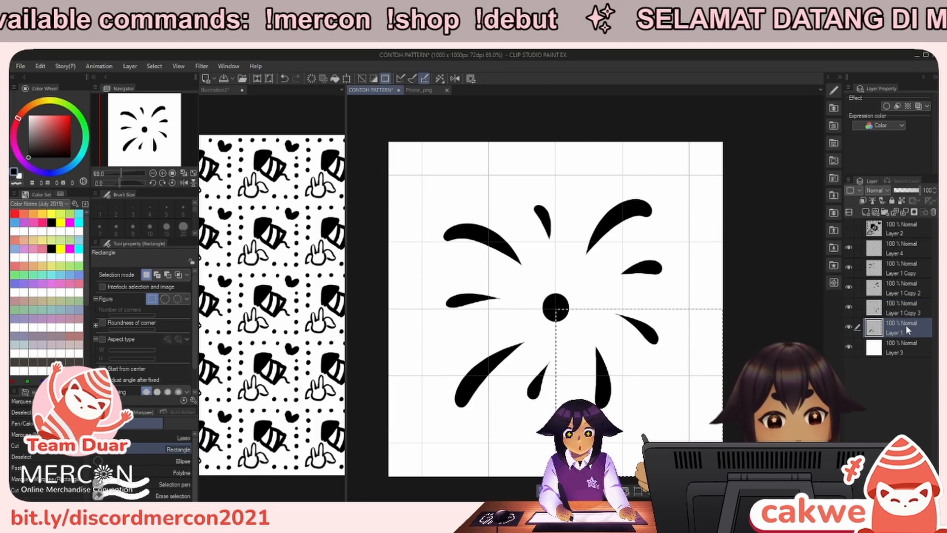
key("ctrl+d")
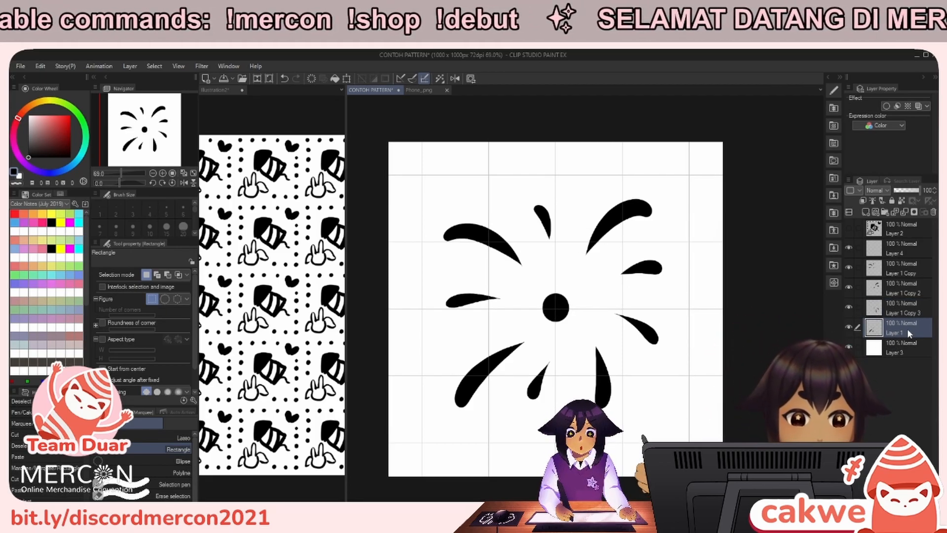
Move the upper-left piece on Layer 1 Copy into the canvas's lower-right corner and nudge it flush with the edges.
left_click(905, 272)
key("k")
left_click_drag(539, 274, 701, 438)
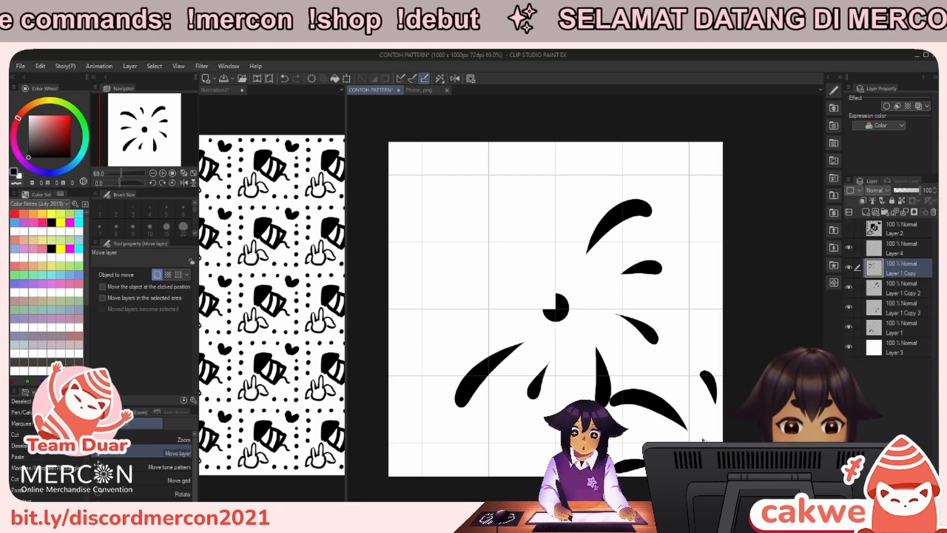
scroll(703, 440, "up", 10)
key("Left")
key("Left")
key("Down")
key("Down")
key("ctrl+space")
left_click_drag(696, 474, 582, 474)
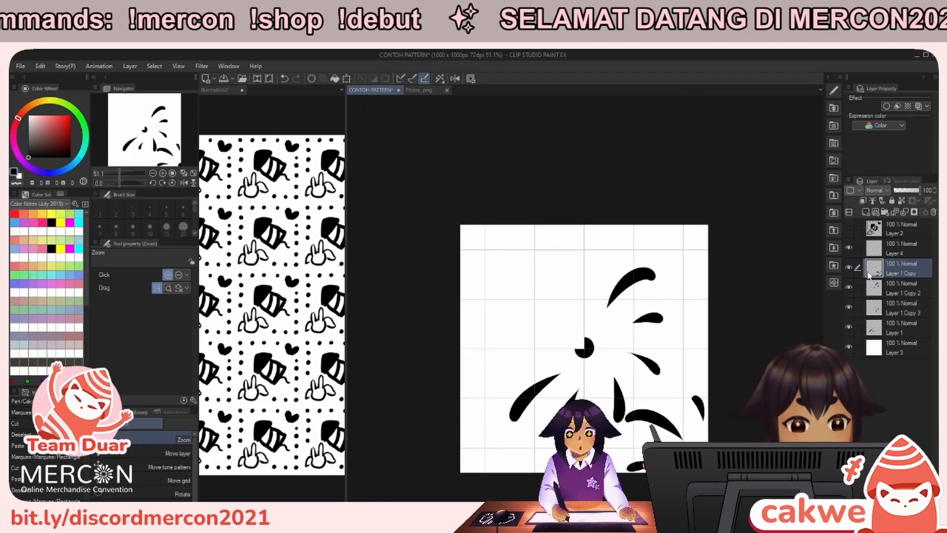
key("p")
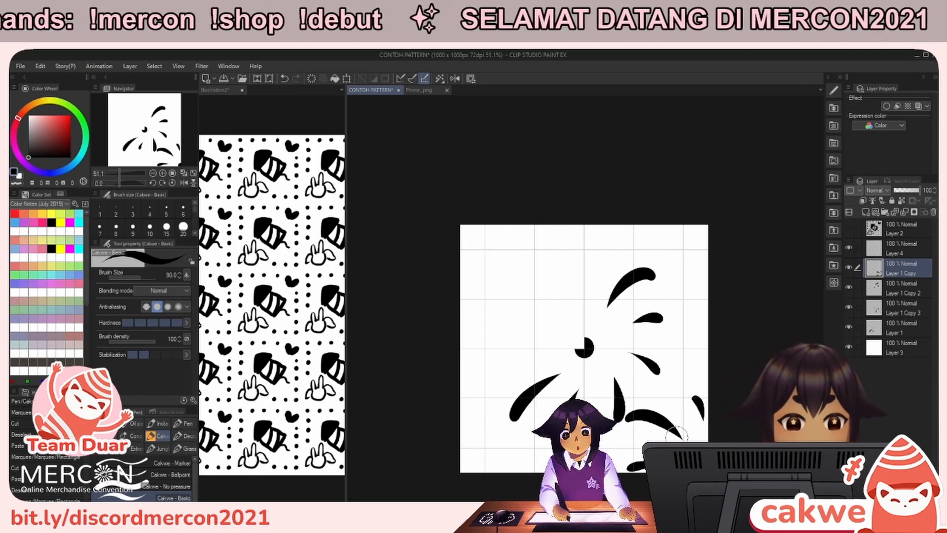
Move the upper-right piece into the canvas's lower-left corner and the lower-right piece into the upper-left corner.
left_click(913, 289)
key("k")
mouse_move(670, 322)
left_mouse_down()
mouse_move(677, 302)
mouse_move(553, 442)
left_mouse_up()
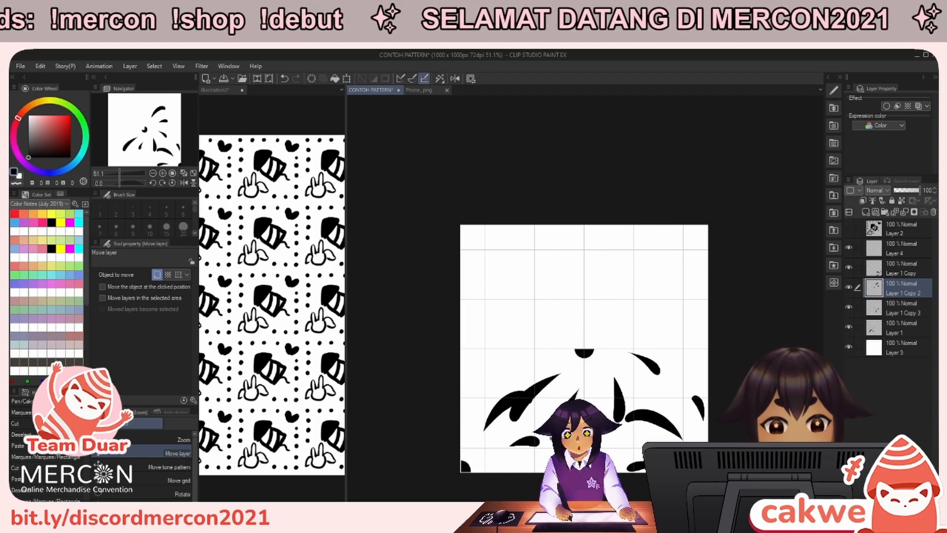
left_click(907, 314)
mouse_move(554, 404)
left_mouse_down()
mouse_move(563, 379)
mouse_move(554, 304)
mouse_move(444, 291)
mouse_move(433, 281)
left_mouse_up()
Move the lower-left piece on Layer 1 into the upper-right corner and check the piece alignment at the canvas corners.
left_click(902, 330)
mouse_move(602, 382)
left_mouse_down()
mouse_move(691, 279)
mouse_move(729, 261)
left_mouse_up()
key("ctrl+space")
mouse_move(708, 225)
left_mouse_down()
mouse_move(730, 229)
mouse_move(719, 264)
mouse_move(734, 243)
mouse_move(633, 295)
left_mouse_up()
left_click_drag(452, 297, 768, 313)
left_click(903, 313)
left_click_drag(508, 289, 485, 339)
left_click_drag(649, 458, 645, 220)
left_click_drag(620, 433, 606, 289)
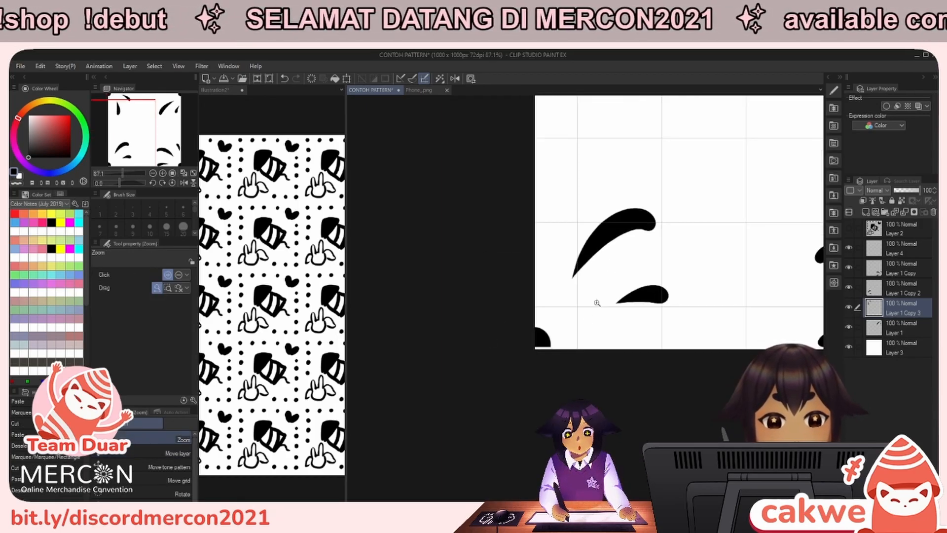
Nudge the Layer 1 Copy 2 piece down towards the canvas's lower-left corner until it meets the edge.
left_click(539, 341, "ctrl+shift")
left_click_drag(536, 344, 581, 345)
key("Down")
key("Down")
key("Down")
key("Down")
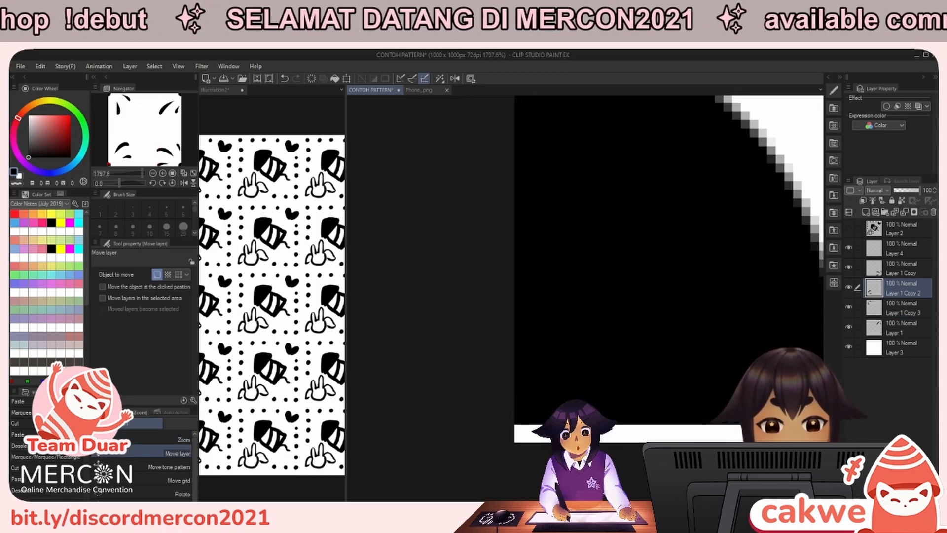
left_click_drag(602, 391, 656, 389)
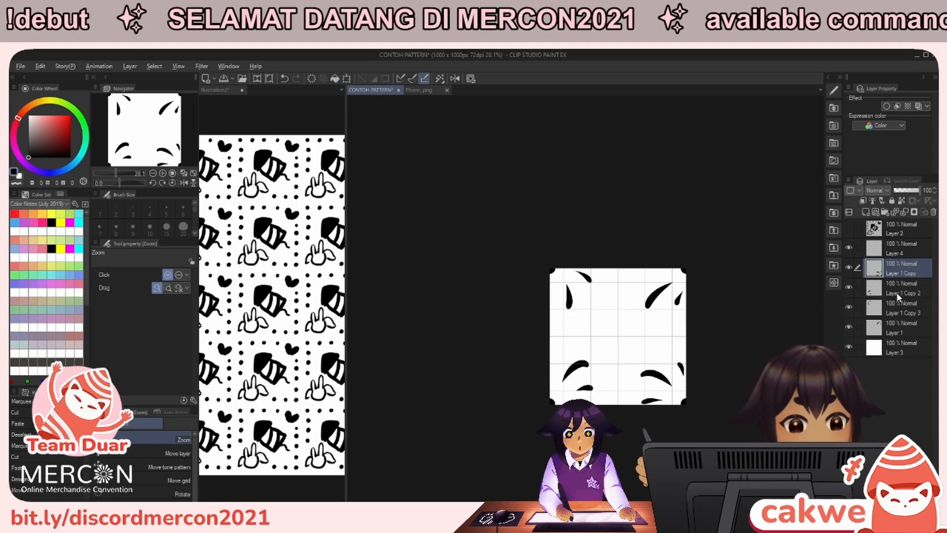
Widen the view of the tiled pattern document and save the CONTOH PATTERN tile to update the repeat.
key("alt")
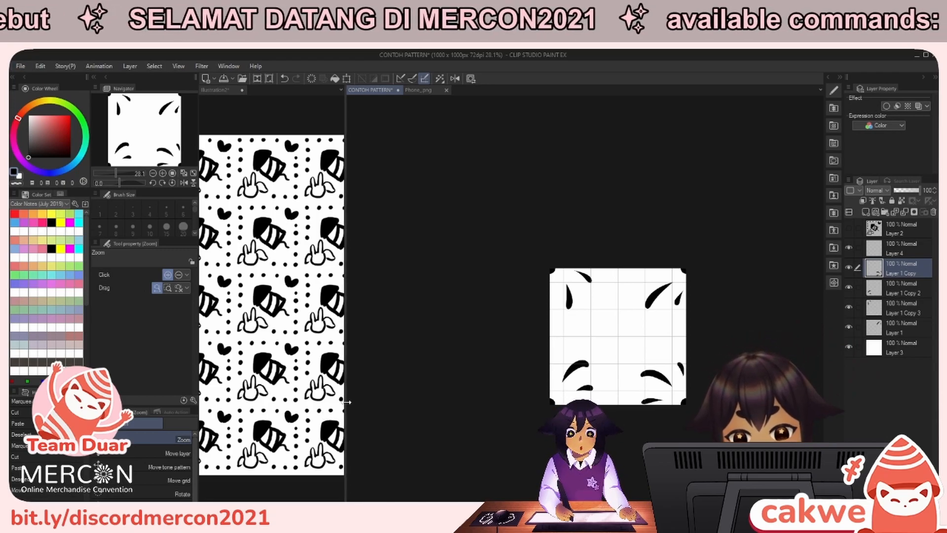
left_click_drag(346, 406, 419, 411)
left_click_drag(684, 479, 705, 479)
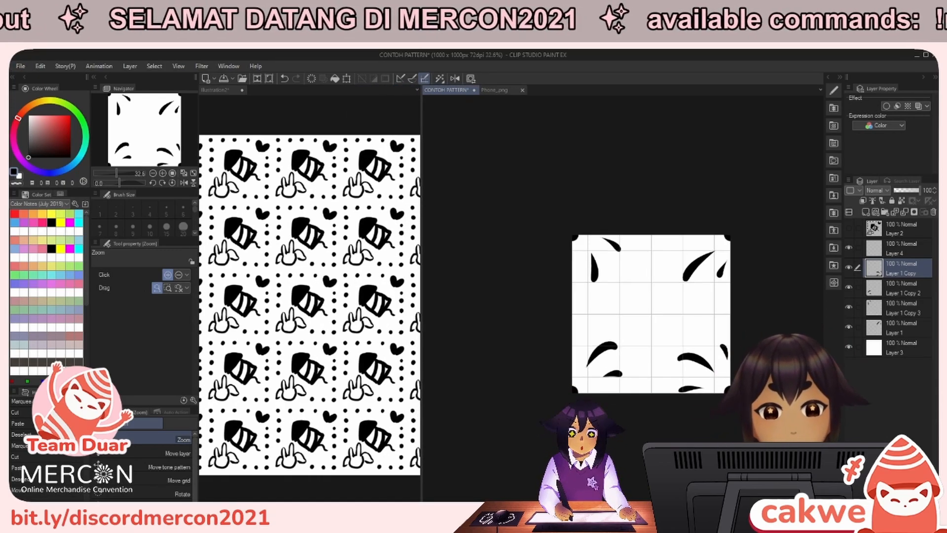
key("ctrl+s")
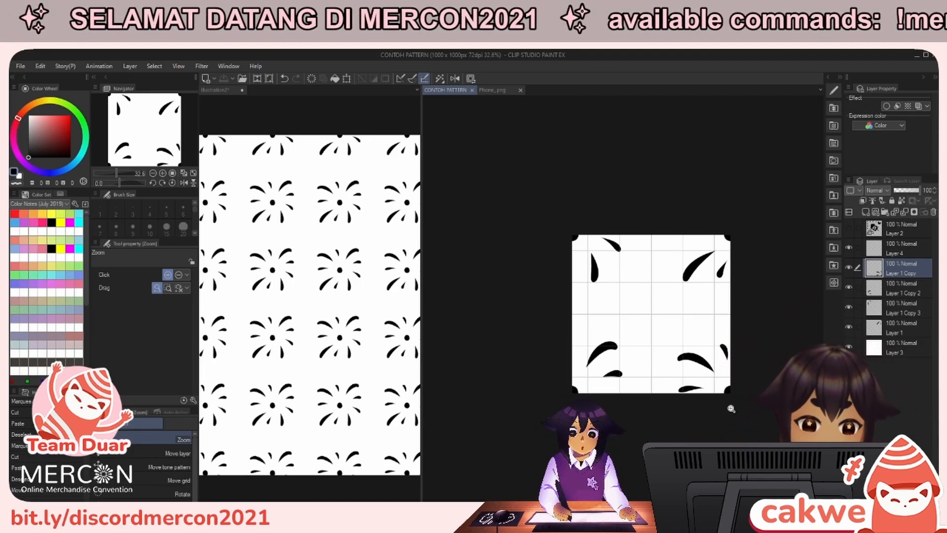
Compare the corner pieces in the CONTOH PATTERN tile with the repeats in the tiled pattern document.
left_click(897, 236)
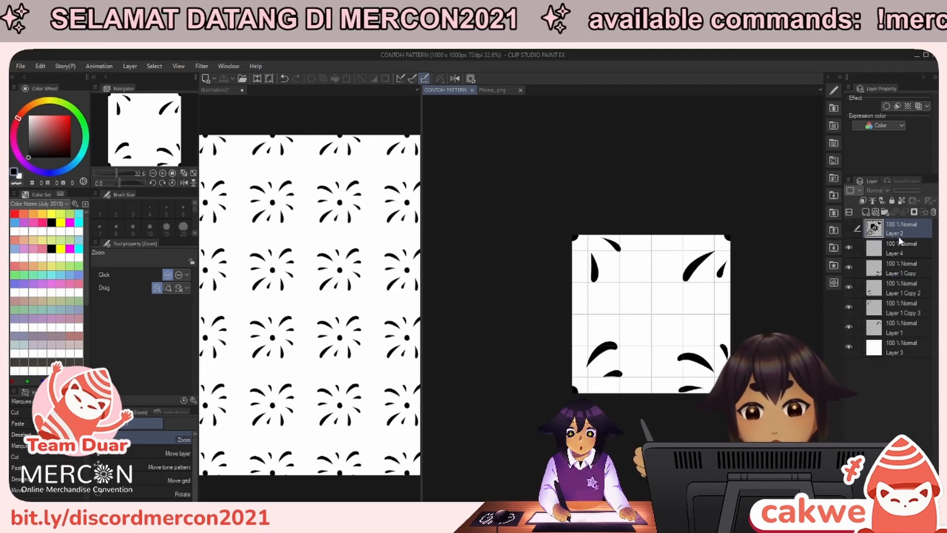
scroll(680, 291, "up", 1)
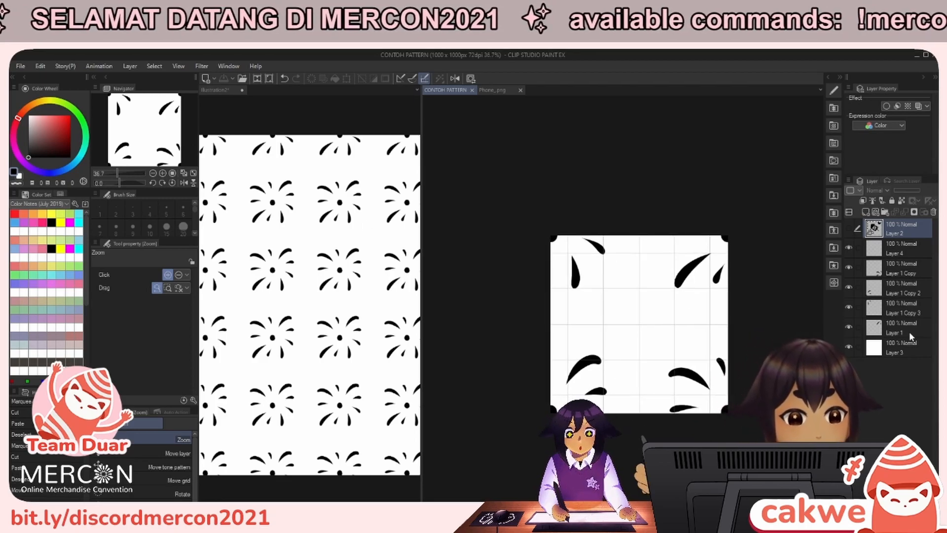
left_click(903, 277)
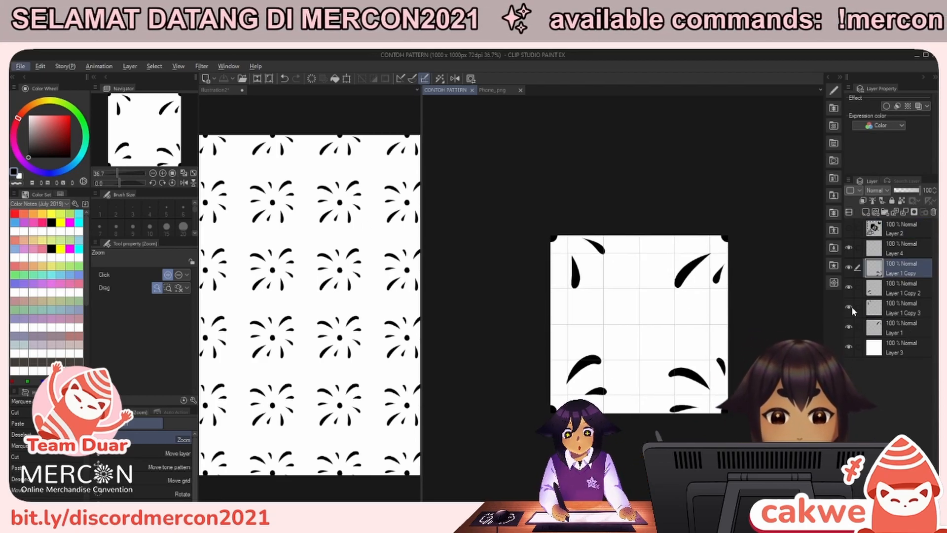
left_click(362, 325)
left_click_drag(362, 326, 352, 326)
left_click(676, 378)
left_click_drag(676, 379, 682, 380)
left_click_drag(681, 380, 690, 429)
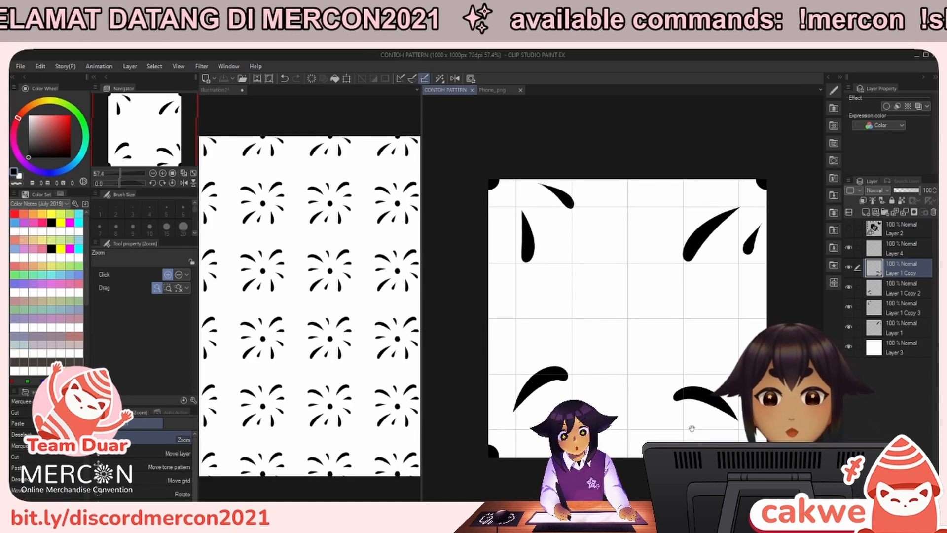
left_click(386, 442)
mouse_move(367, 422)
left_mouse_down()
mouse_move(348, 430)
mouse_move(346, 413)
mouse_move(363, 420)
left_mouse_up()
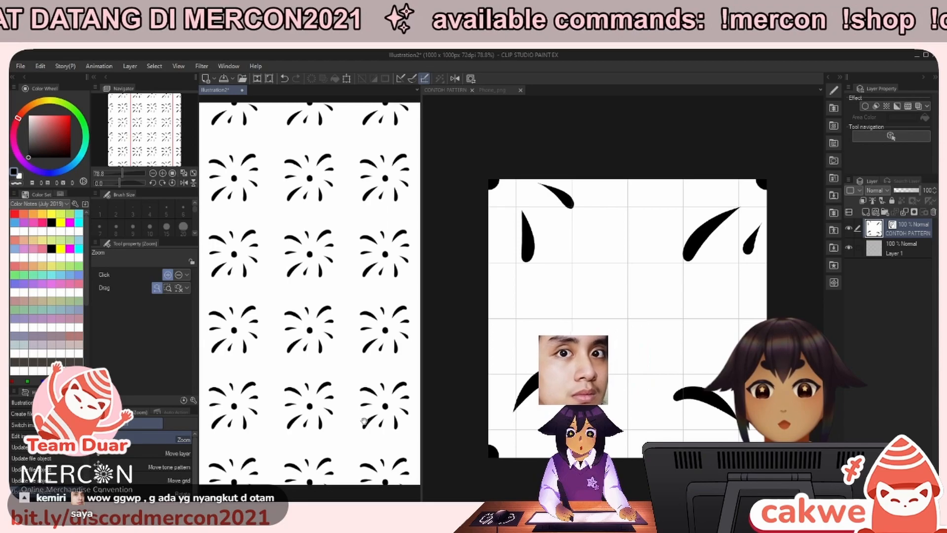
scroll(364, 428, "down", 1)
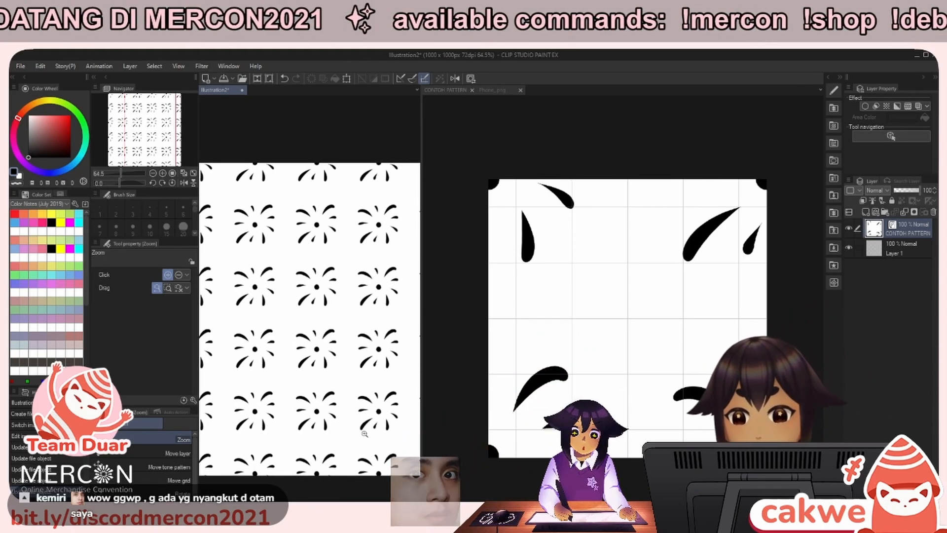
scroll(365, 430, "up", 1)
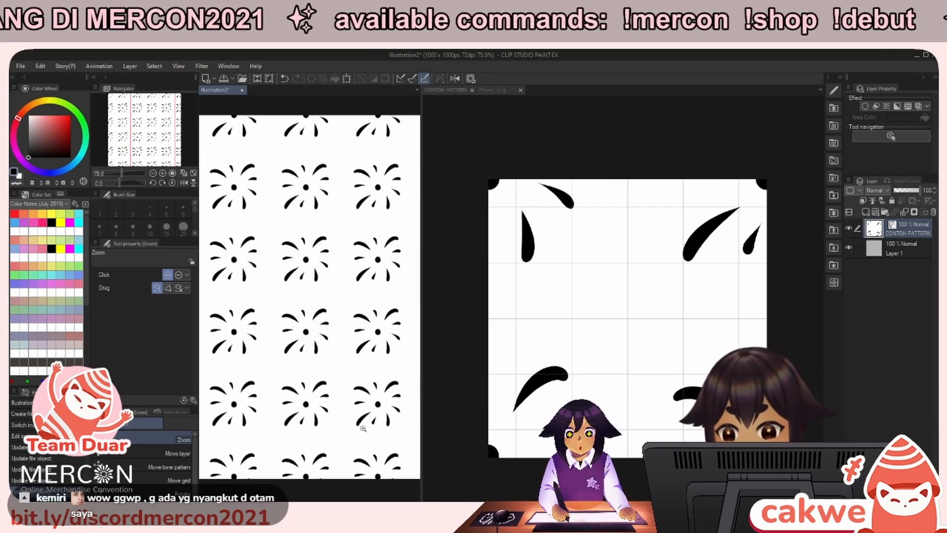
Merge the Layer 1 copies down into Layer 1 in the CONTOH PATTERN tile and add a new raster layer above it.
left_click(644, 434)
left_click_drag(648, 444, 638, 442)
scroll(644, 441, "down", 1)
scroll(647, 408, "up", 1)
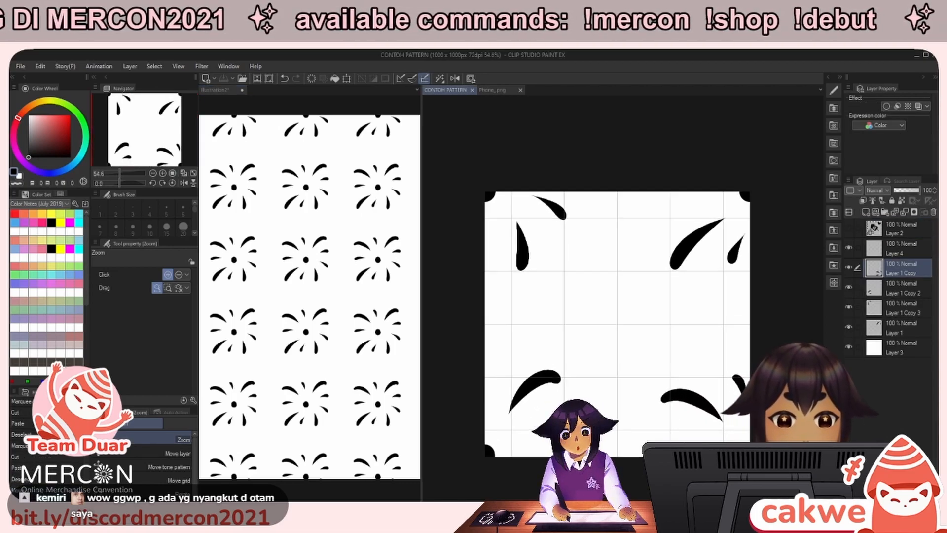
key("ctrl+e")
key("ctrl+e")
key("ctrl+e")
left_click_drag(541, 434, 541, 458)
key("ctrl+shift+n")
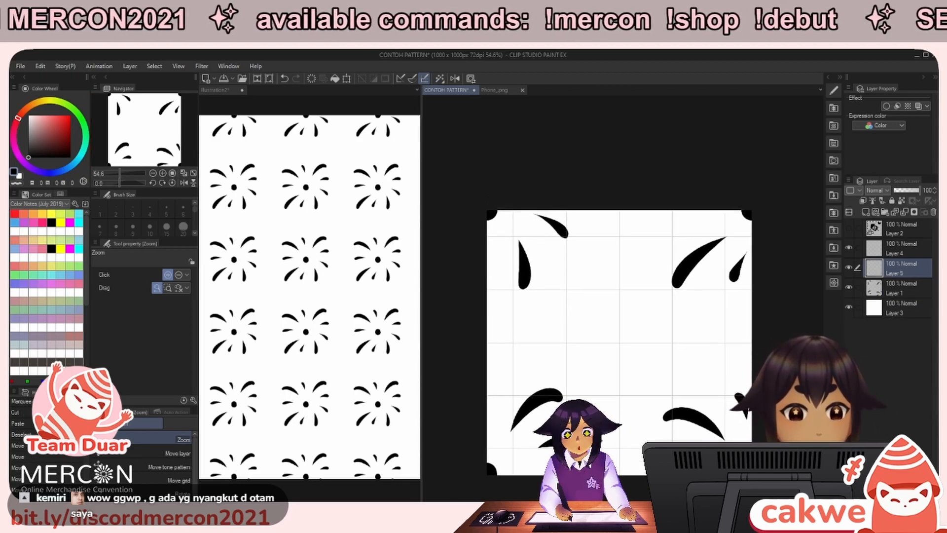
Draw a bunny head outline with leaf-shaped side ears at the tile's centre using a size 70 pen, and save the tile.
key("p")
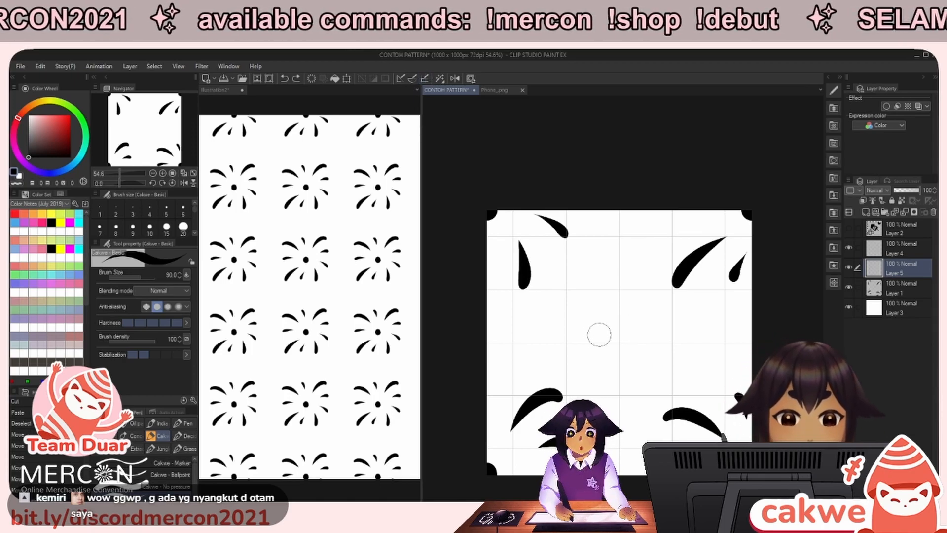
mouse_move(597, 336)
left_mouse_down()
mouse_move(590, 321)
mouse_move(605, 310)
mouse_move(632, 330)
left_mouse_up()
scroll(609, 326, "up", 2)
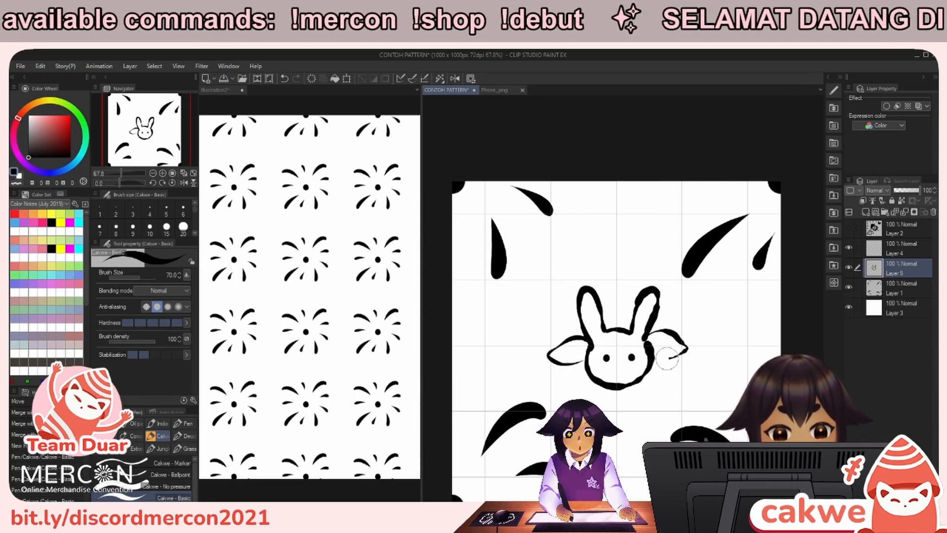
key("ctrl+s")
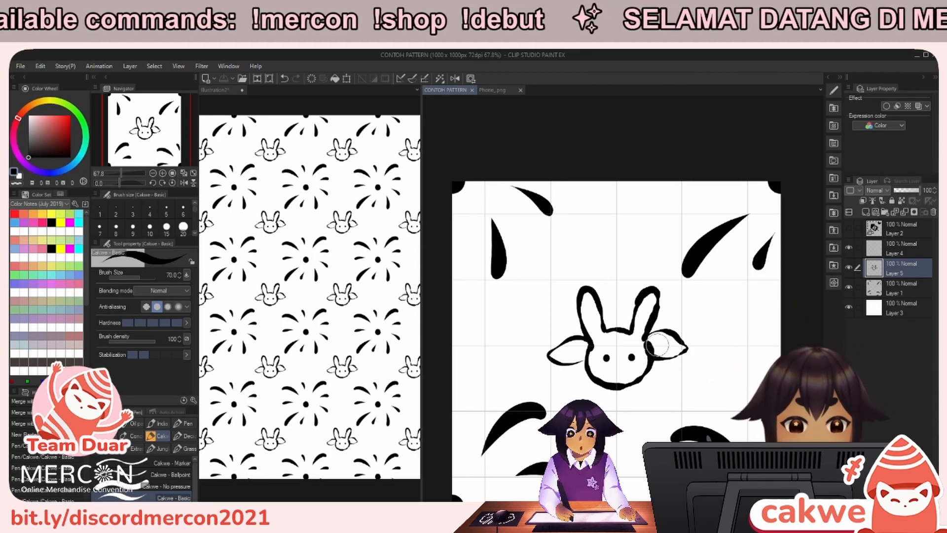
left_click_drag(677, 302, 685, 313)
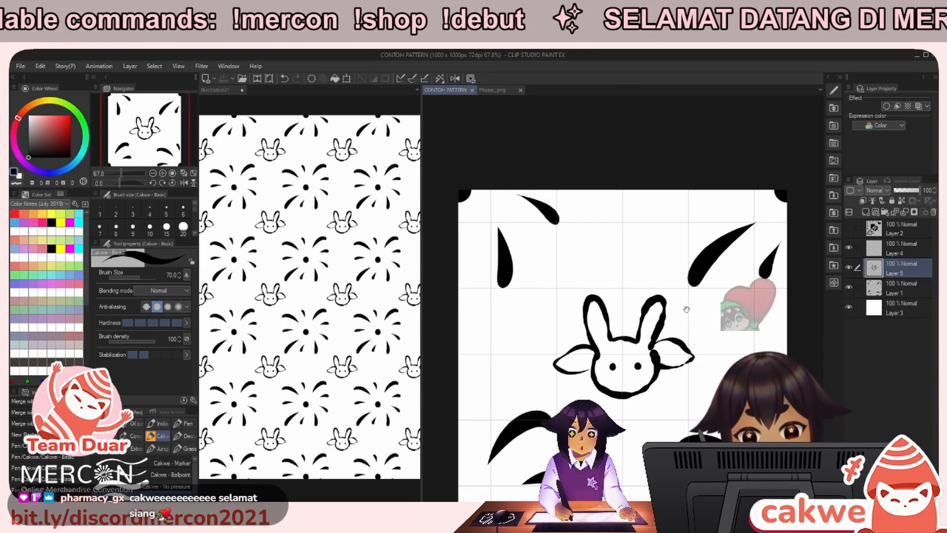
mouse_move(686, 378)
left_mouse_down()
mouse_move(677, 372)
mouse_move(697, 390)
mouse_move(685, 376)
left_mouse_up()
left_click_drag(614, 196, 616, 266)
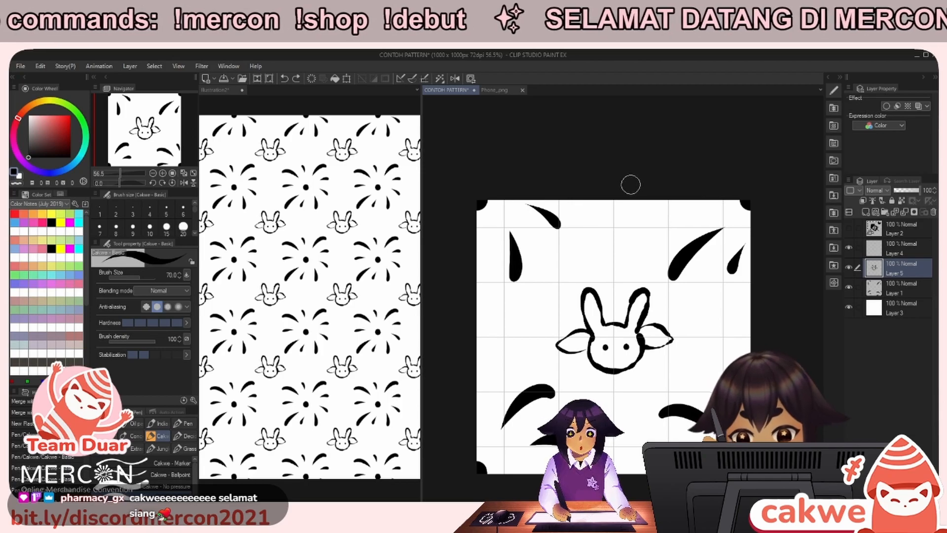
left_click_drag(650, 367, 670, 356)
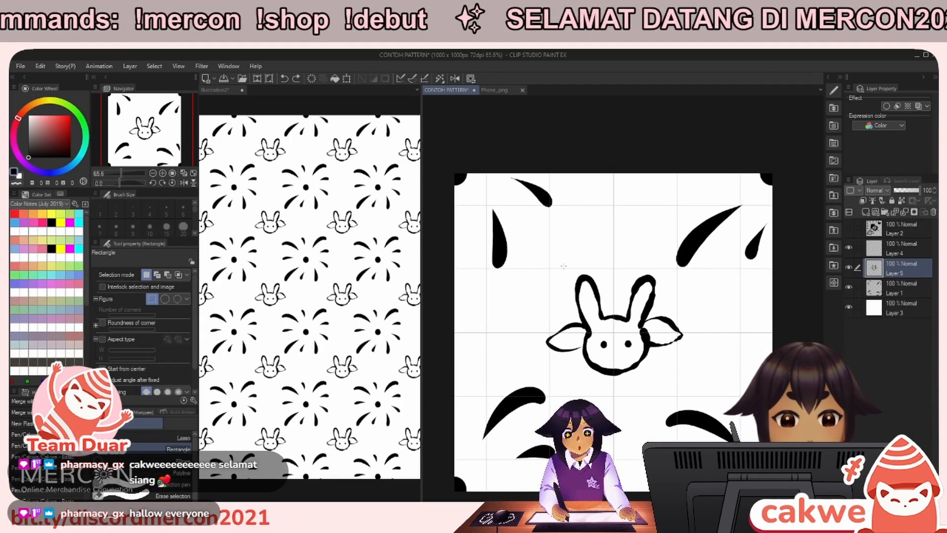
left_click(850, 268)
left_click(850, 268)
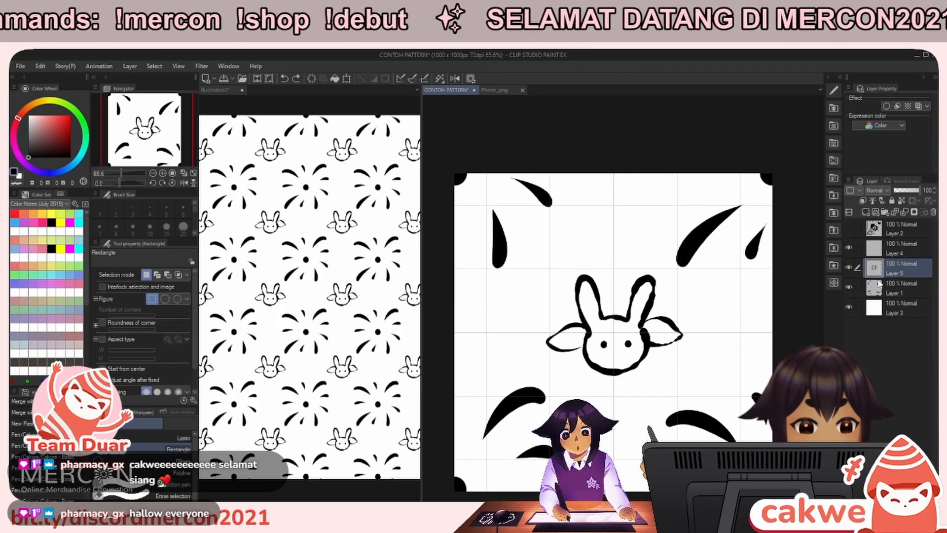
key("k")
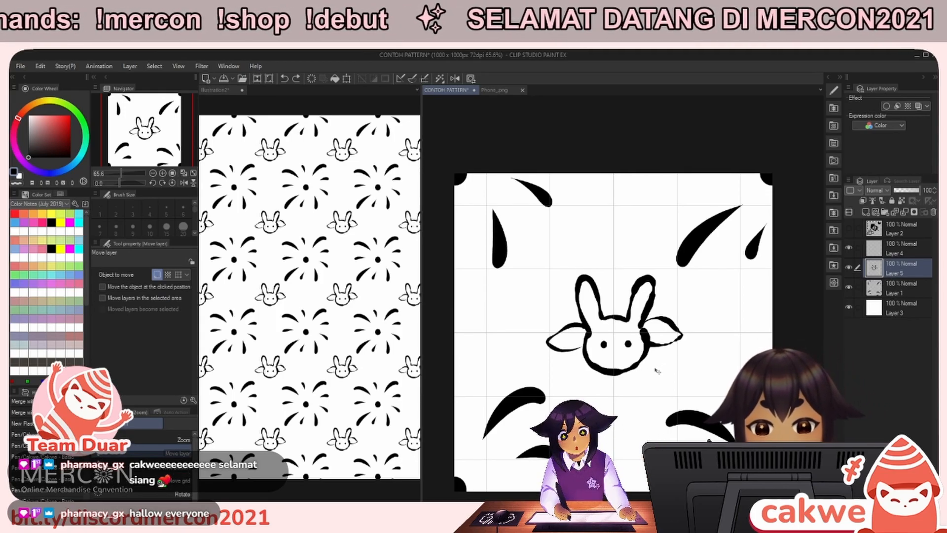
key("m")
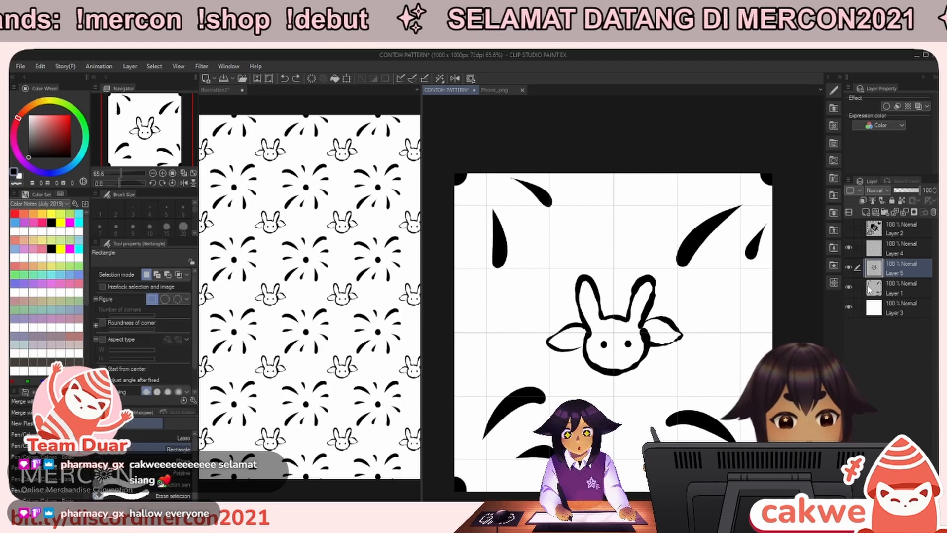
left_click_drag(610, 411, 614, 410)
key("ctrl+d")
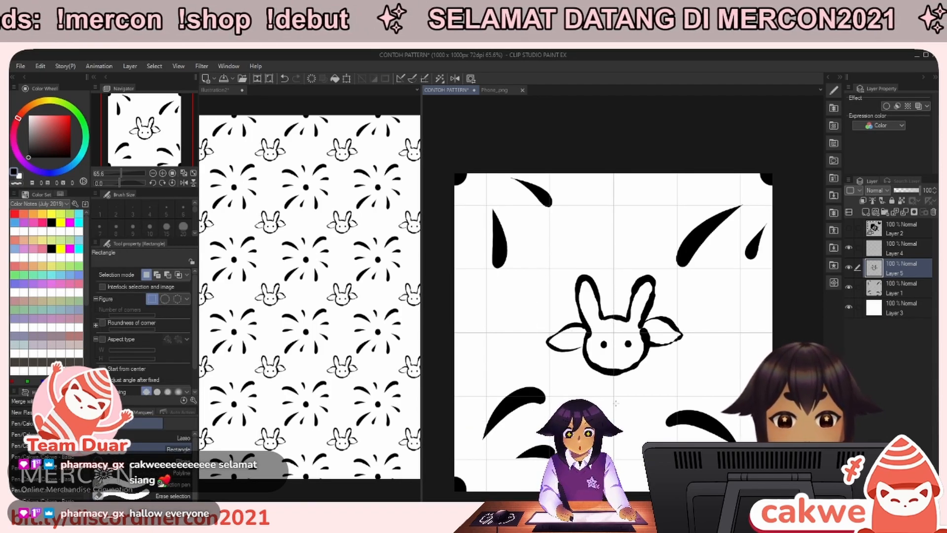
Turn on grid snapping and split the bunny's left half onto its own layer with a rectangular selection along the tile's centre line.
left_click(426, 78)
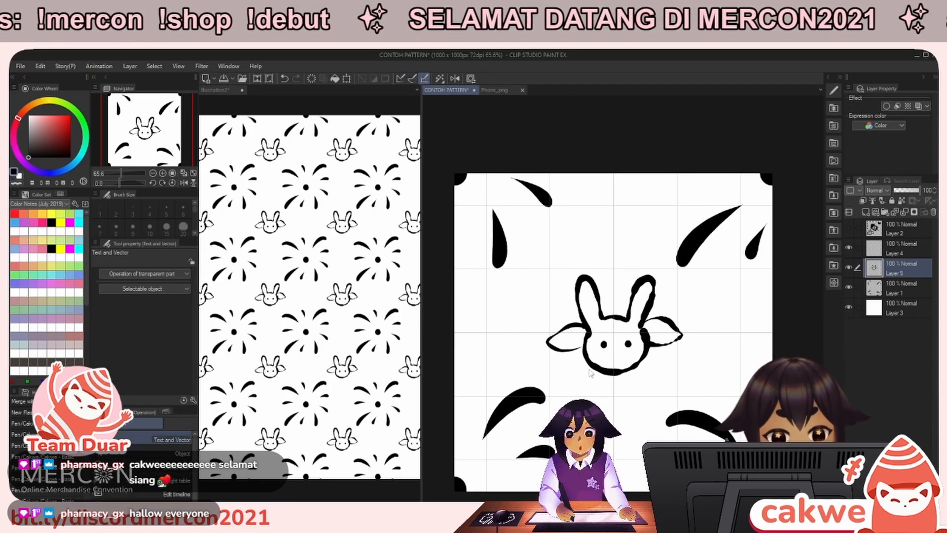
key("m")
left_click_drag(486, 207, 613, 458)
key("ctrl+x")
key("ctrl+v")
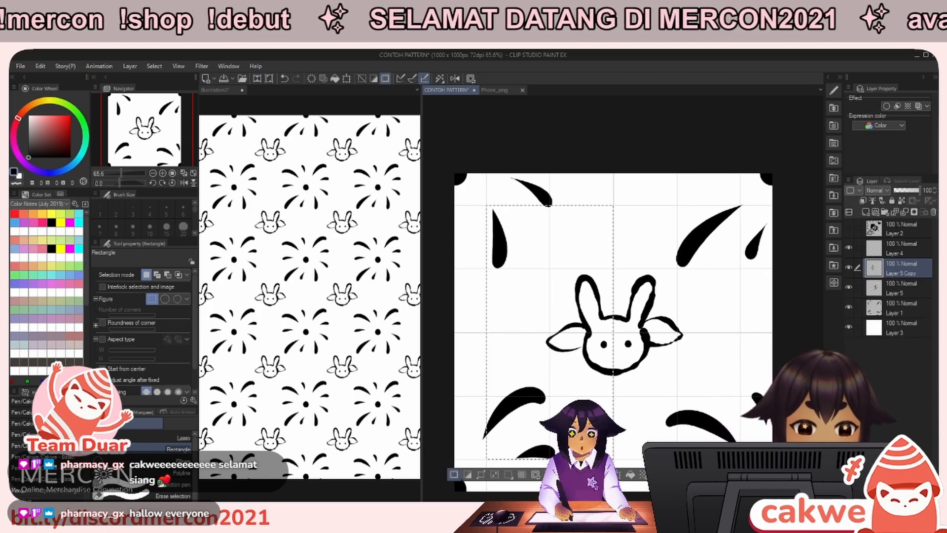
key("k")
key("ctrl+d")
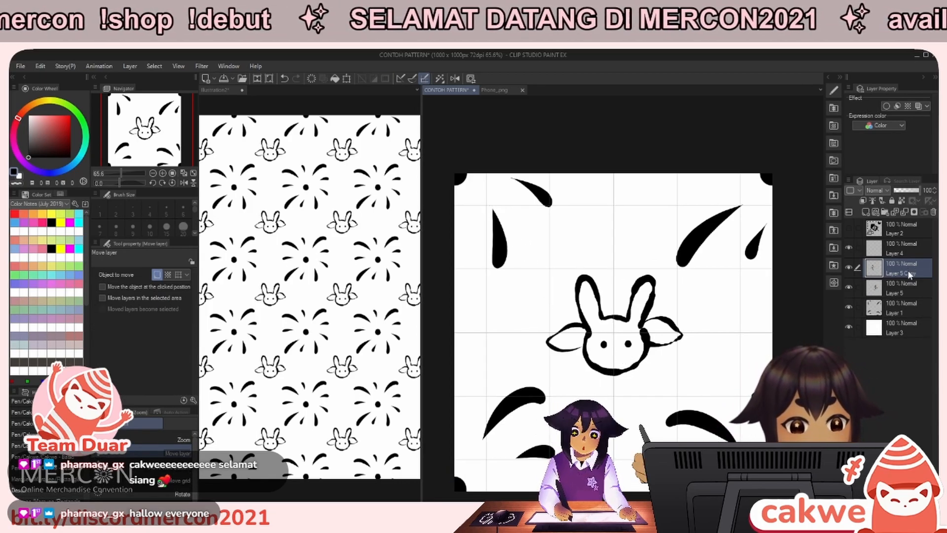
Move the bunny's left half on Layer 5 Copy to the canvas's right edge and nudge it right to meet the edge.
left_click_drag(655, 376, 815, 359)
key("ctrl+space")
left_click_drag(691, 306, 716, 306)
key("Right")
key("Right")
key("ctrl+space")
left_click_drag(769, 397, 566, 397)
Move the bunny's right half on Layer 5 to the canvas's left edge and save the tile to update the repeat.
left_click(901, 293)
scroll(566, 397, "up", 6)
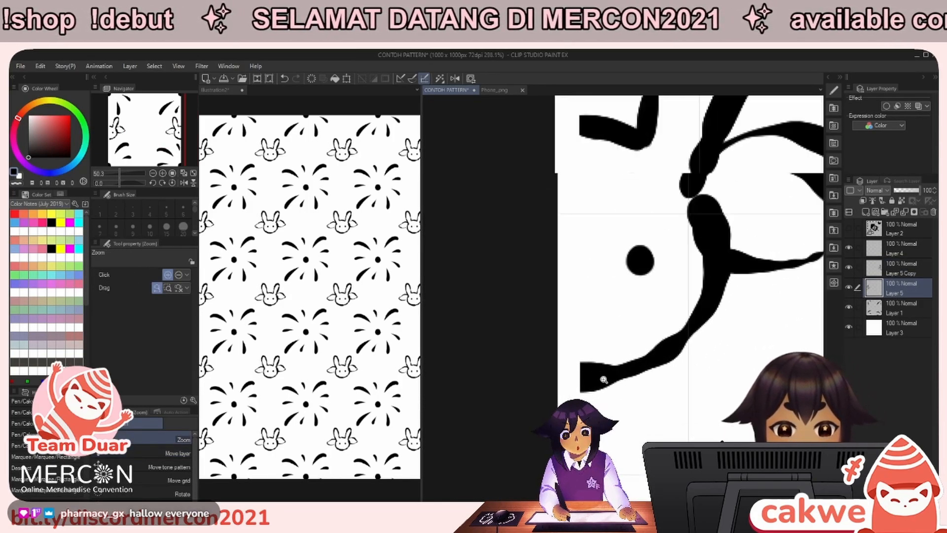
left_click_drag(713, 332, 527, 374)
key("ctrl+space")
key("ctrl+s")
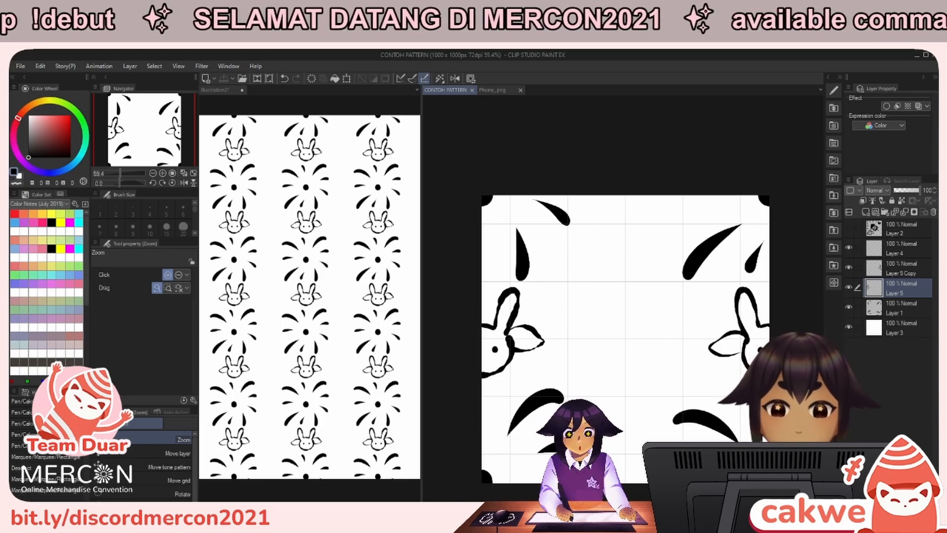
Add two new raster layers above Layer 2 in the tile and ready the pen for drawing.
mouse_move(684, 423)
left_mouse_down()
mouse_move(706, 432)
mouse_move(672, 424)
mouse_move(691, 429)
left_mouse_up()
scroll(690, 429, "up", 2)
left_click(908, 231)
key("p")
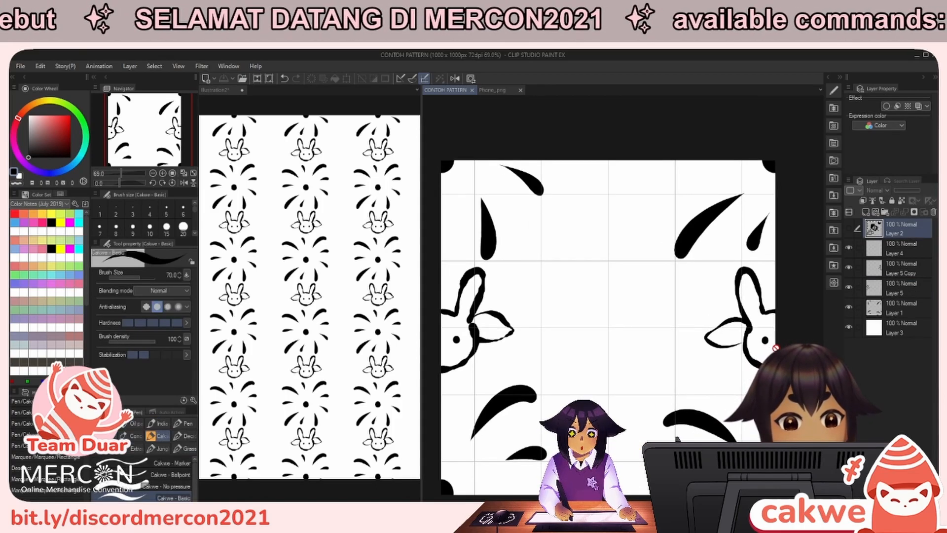
mouse_move(734, 401)
left_mouse_down()
mouse_move(740, 419)
mouse_move(730, 401)
left_mouse_up()
key("ctrl+shift+n")
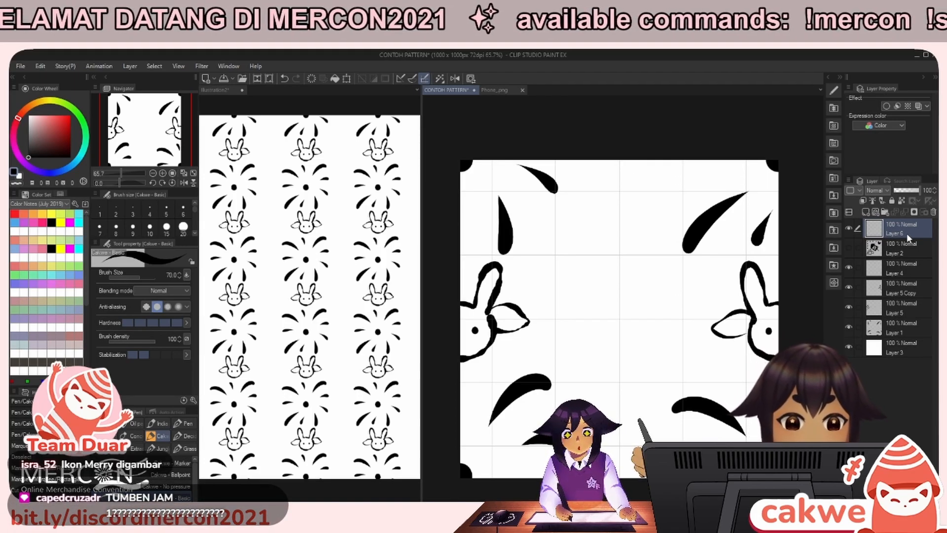
key("ctrl+shift+n")
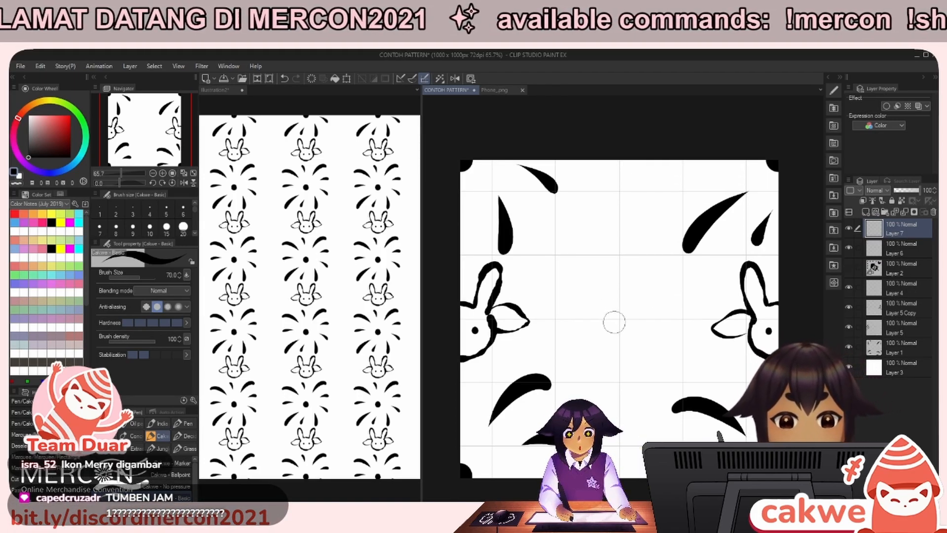
left_click_drag(587, 307, 613, 295)
key("ctrl+z")
left_click_drag(615, 340, 586, 283)
key("ctrl+z")
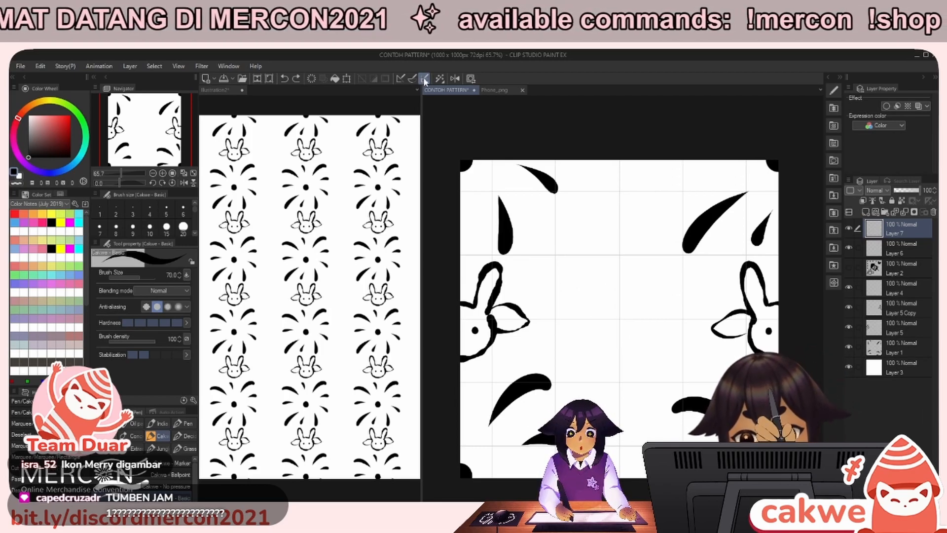
Draw a thick heart outline freehand at the tile's centre on Layer 7 with the pen.
mouse_move(617, 311)
left_mouse_down()
mouse_move(555, 319)
mouse_move(614, 351)
left_mouse_up()
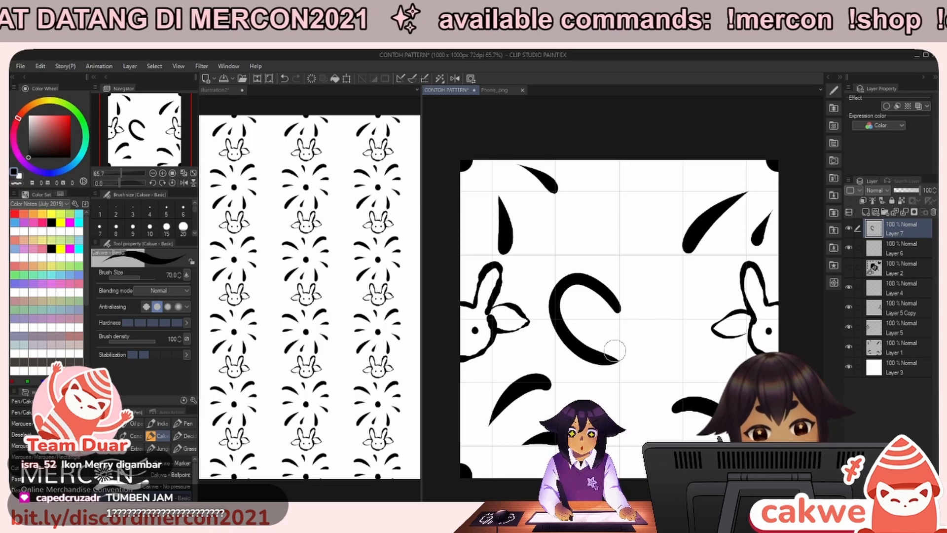
mouse_move(643, 287)
left_mouse_down()
mouse_move(668, 336)
mouse_move(619, 348)
left_mouse_up()
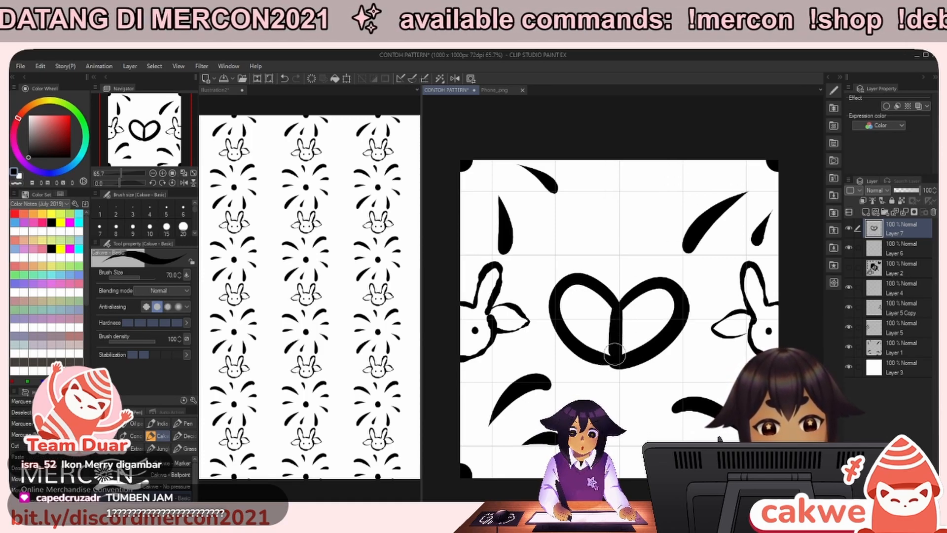
Fill the heart in solid black and add a vertical stem and a curved leaf, using size 50 for the leaf.
mouse_move(616, 354)
left_mouse_down()
mouse_move(608, 317)
mouse_move(590, 292)
mouse_move(562, 301)
mouse_move(585, 321)
left_mouse_up()
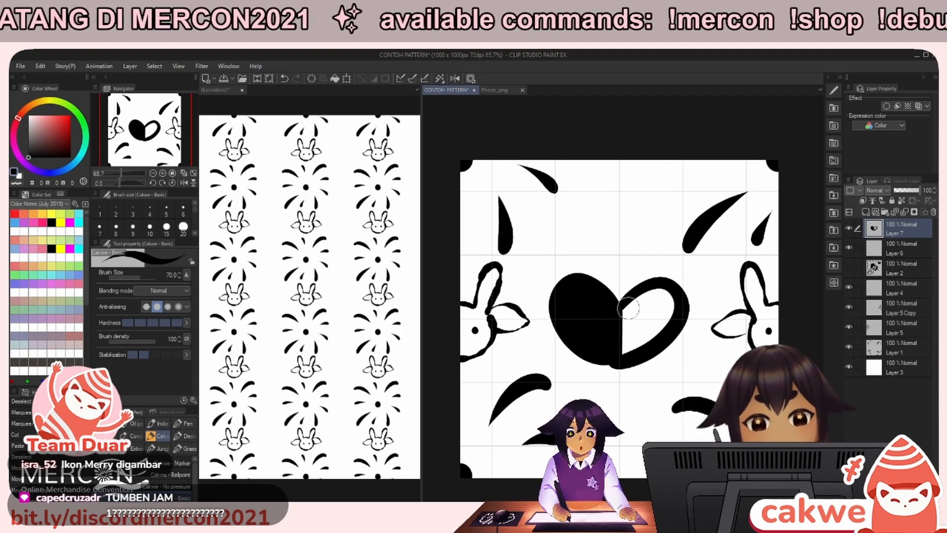
left_click_drag(633, 349, 669, 297)
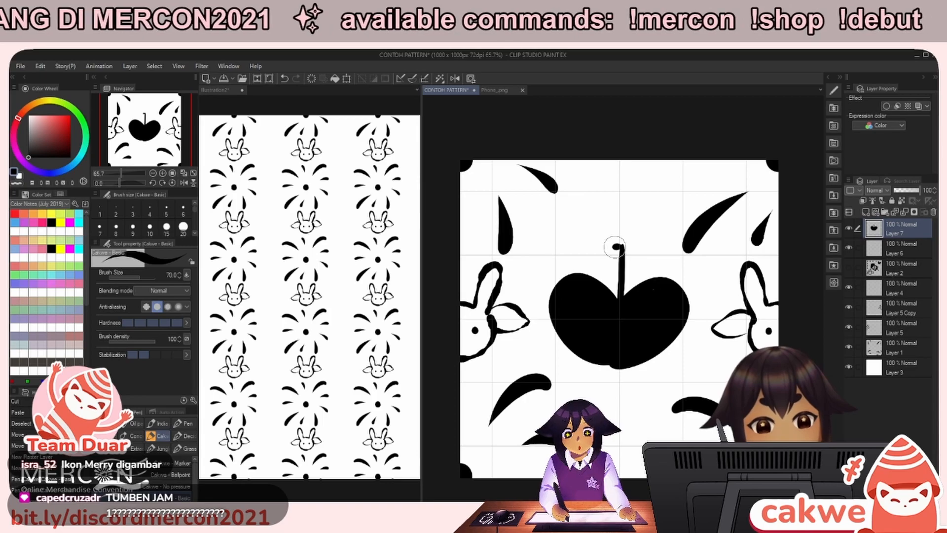
key("bracketleft")
key("bracketleft")
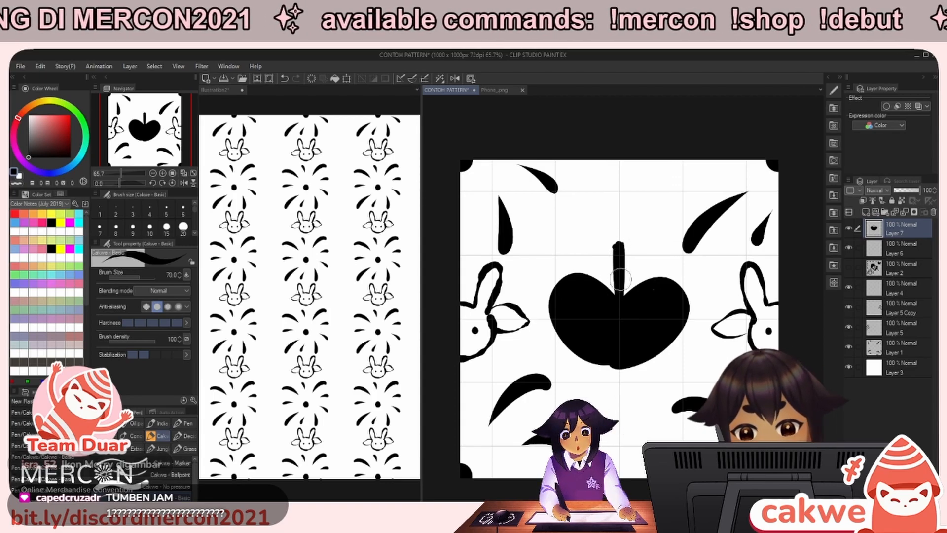
left_click_drag(621, 270, 656, 256)
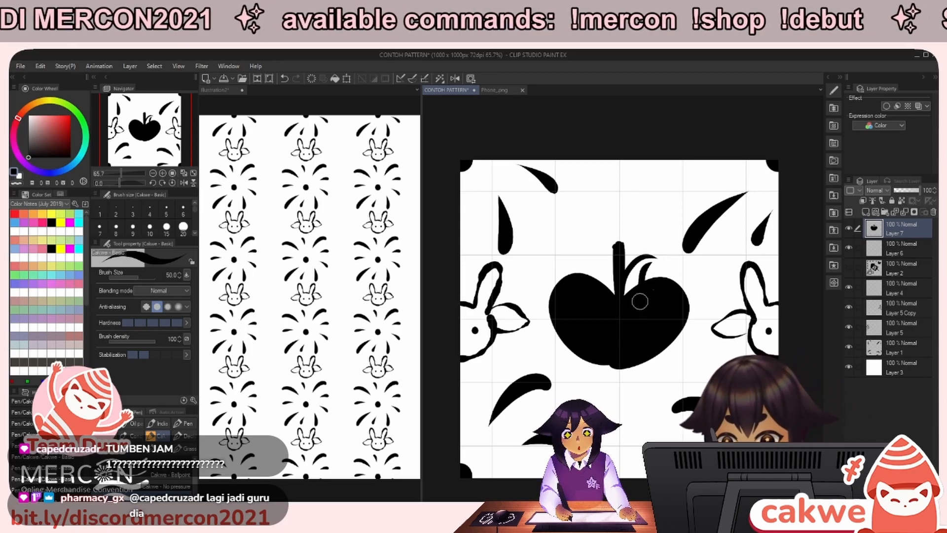
Undo the leaf, stem and fill strokes back to the plain heart outline.
key("ctrl+z")
key("ctrl+z")
key("ctrl+z")
key("ctrl+z")
key("ctrl+z")
key("ctrl+z")
key("ctrl+z")
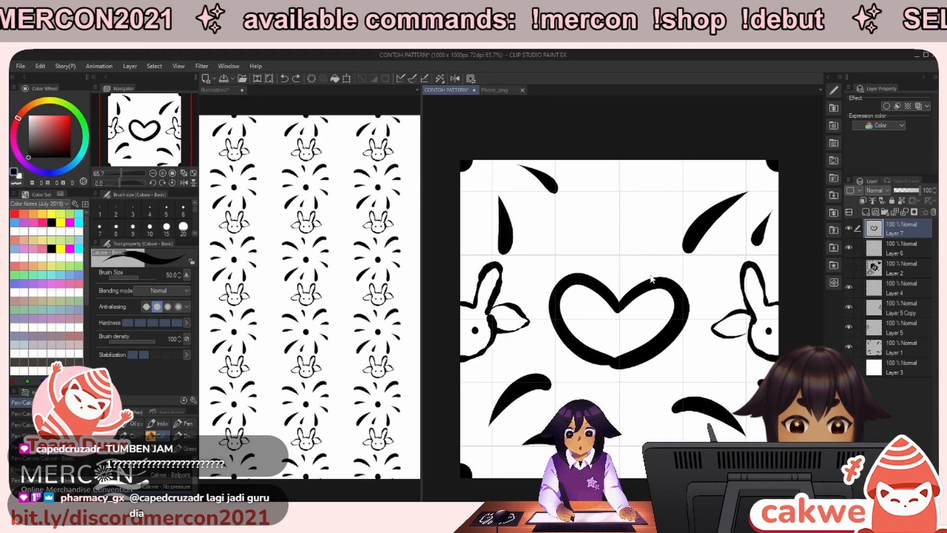
Replace the heart with a freehand flower at the tile's centre, drawing a spiral core surrounded by rounded petals.
left_click_drag(613, 336, 624, 306)
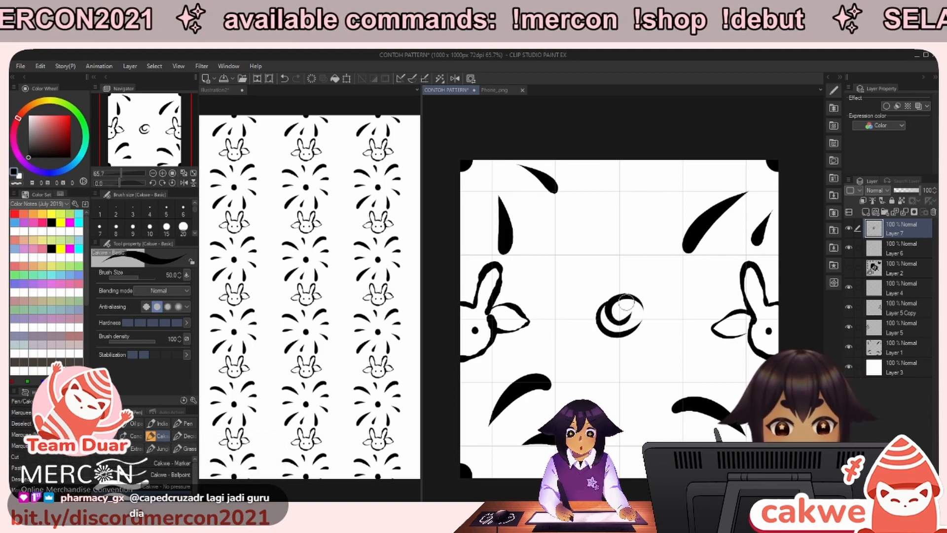
mouse_move(647, 265)
left_mouse_down()
mouse_move(653, 308)
mouse_move(622, 368)
left_mouse_up()
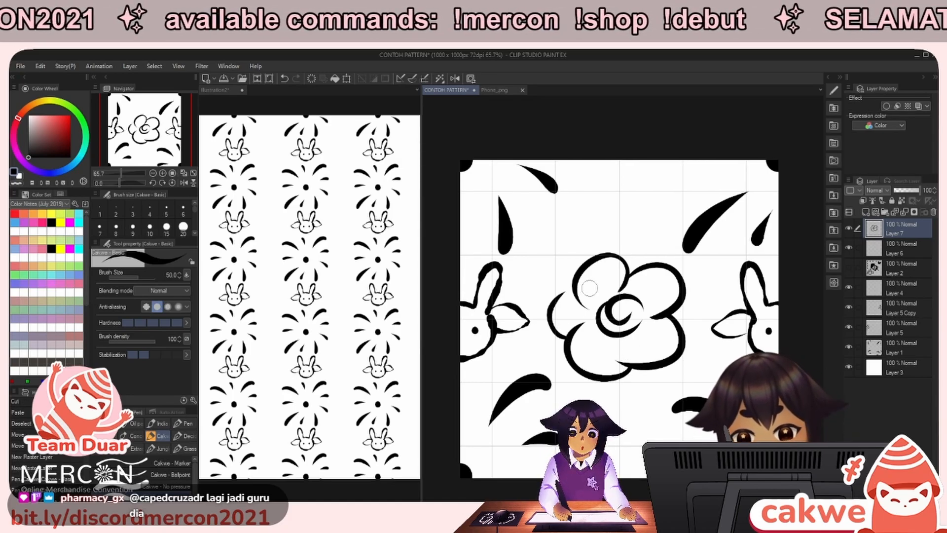
key("e")
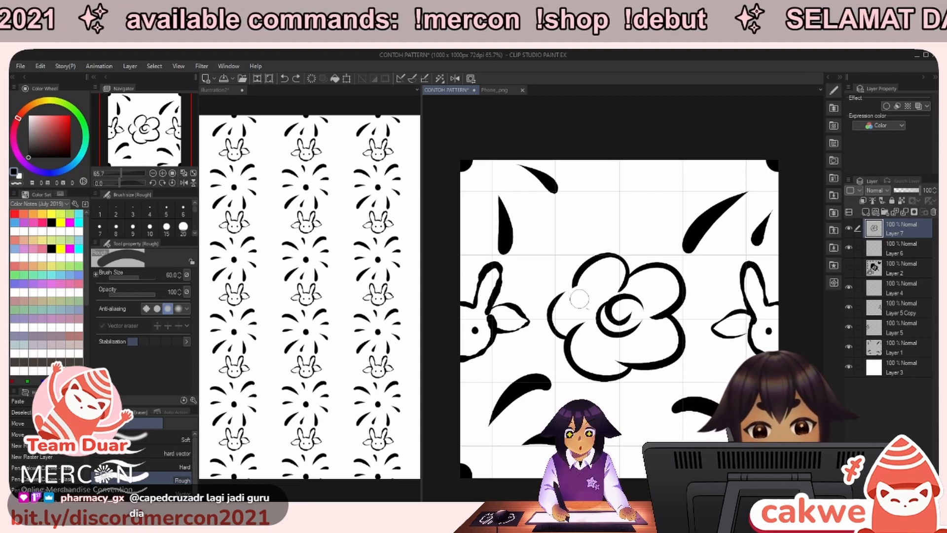
key("p")
key("ctrl+space")
mouse_move(558, 288)
left_mouse_down()
mouse_move(569, 296)
mouse_move(609, 283)
mouse_move(623, 299)
left_mouse_up()
key("ctrl+space")
mouse_move(659, 347)
left_mouse_down()
mouse_move(635, 358)
mouse_move(664, 363)
left_mouse_up()
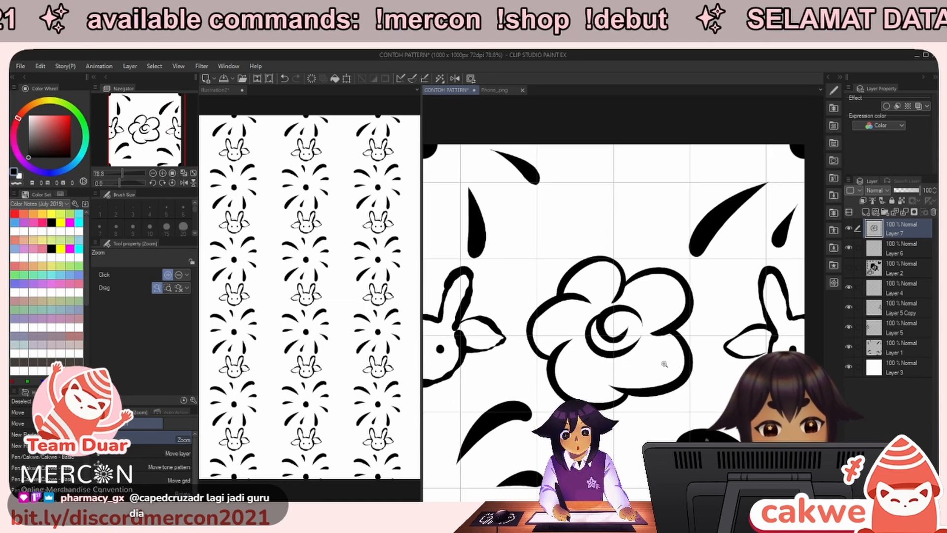
Scale the flower down around the tile's centre and apply the transformation.
key("ctrl+t")
left_click_drag(692, 394, 639, 362)
left_click(610, 397)
In the Illustration2 document, add a new raster layer above the CONTOH PATTERN file object and ready the pen.
left_click(349, 355)
left_click_drag(342, 244, 360, 250)
mouse_move(311, 308)
left_mouse_down()
mouse_move(317, 299)
mouse_move(307, 306)
mouse_move(317, 303)
mouse_move(317, 311)
left_mouse_up()
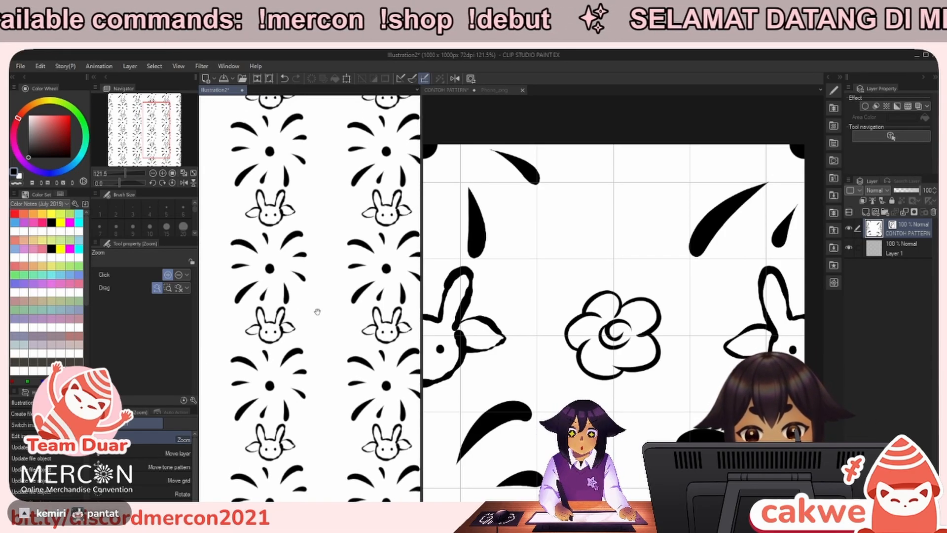
left_click_drag(331, 274, 340, 291)
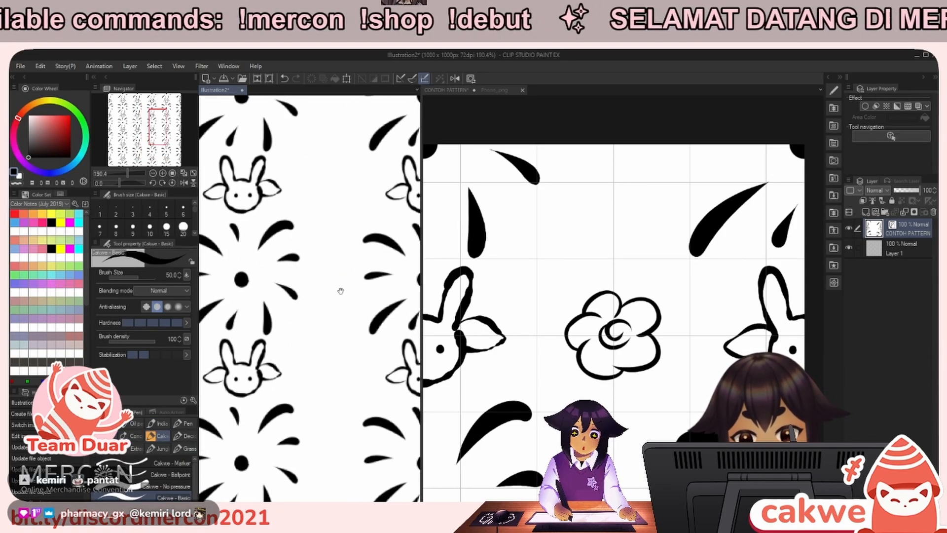
mouse_move(345, 280)
left_mouse_down()
mouse_move(344, 302)
mouse_move(319, 309)
mouse_move(334, 294)
left_mouse_up()
key("ctrl+shift+n")
key("p")
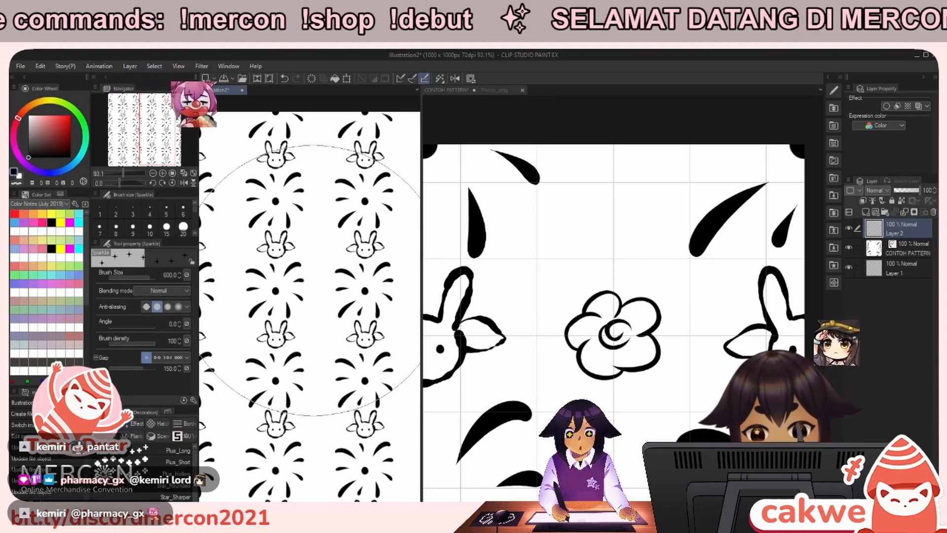
Circle the empty gap between two neighbouring firework motifs in pink with the size 50 pen.
left_click(79, 249)
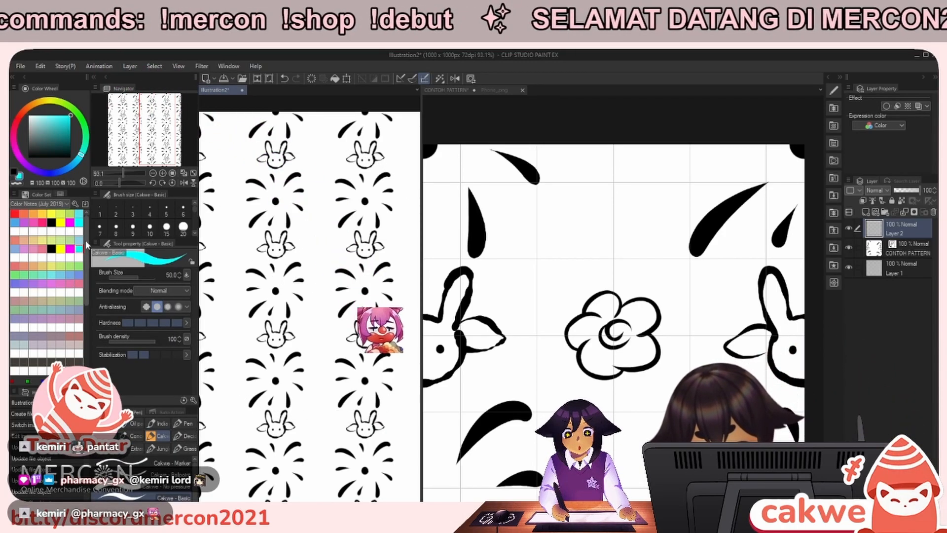
left_click_drag(285, 264, 352, 262)
key("ctrl+z")
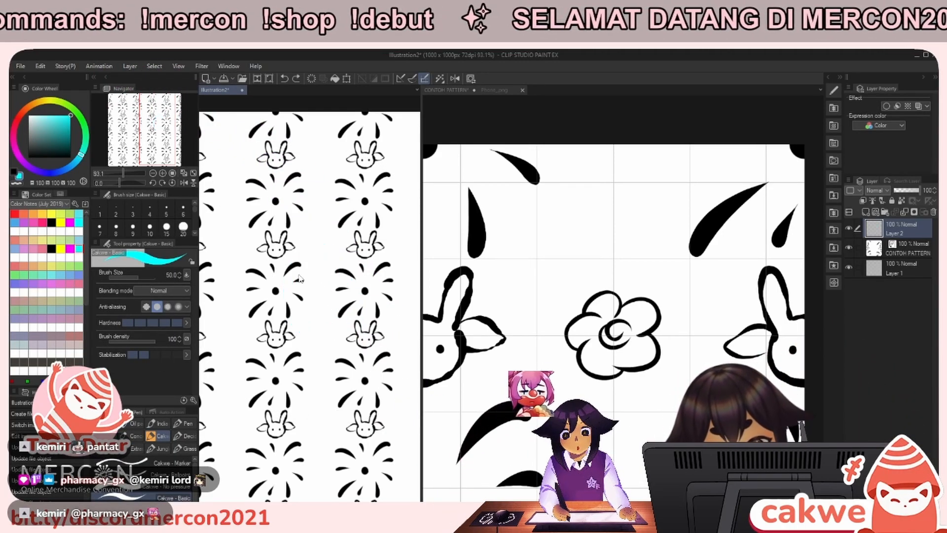
left_click(43, 223)
mouse_move(309, 253)
left_mouse_down()
mouse_move(337, 319)
mouse_move(339, 261)
mouse_move(314, 251)
mouse_move(295, 276)
mouse_move(340, 257)
left_mouse_up()
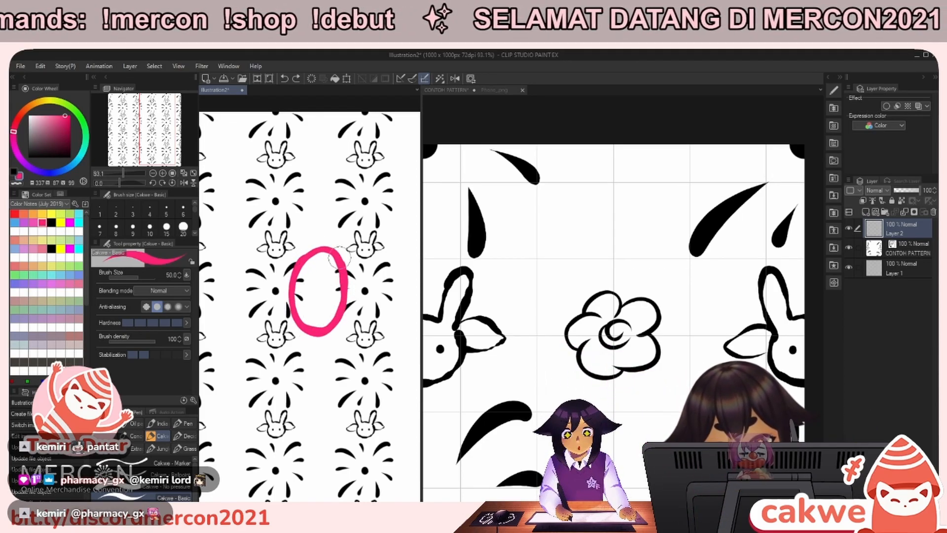
In the CONTOH PATTERN tile, move the flower so it is centred on the middle grid intersection.
left_click(667, 432)
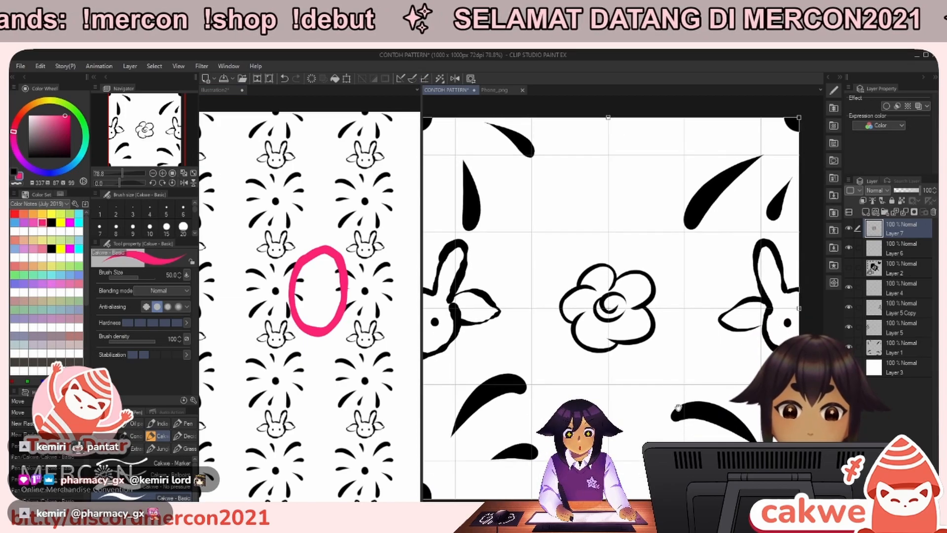
key("m")
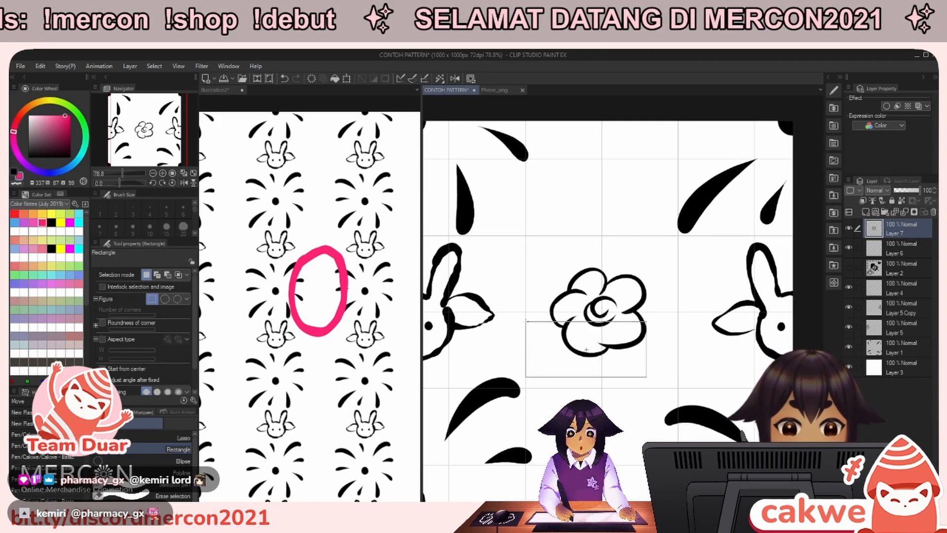
key("ctrl+space")
left_click_drag(619, 325, 695, 354)
key("ctrl+t")
left_click_drag(690, 318, 684, 350)
key("Return")
Select the flower's top half along the horizontal grid line and move it down to the tile's bottom edge.
key("m")
left_click_drag(479, 211, 692, 308)
key("ctrl+d")
left_click_drag(478, 189, 710, 307)
scroll(647, 406, "up", 3)
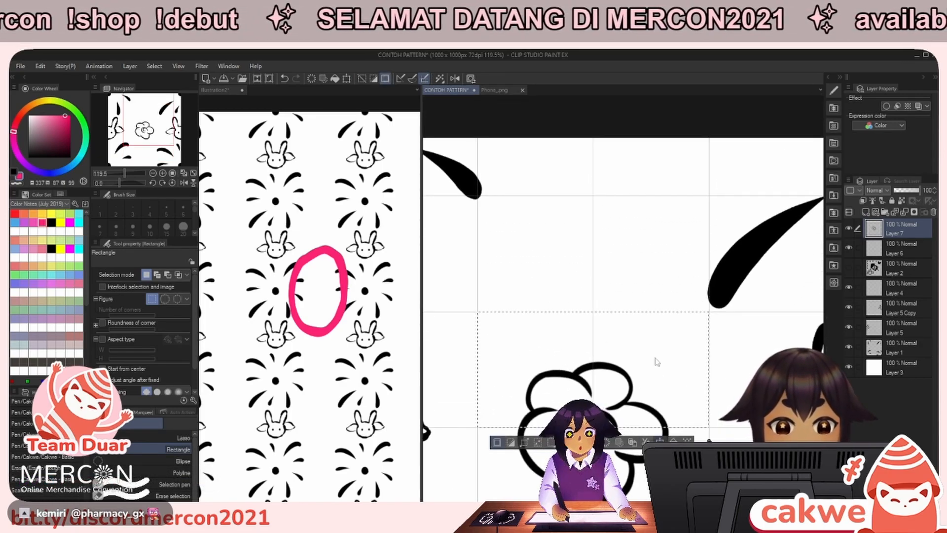
scroll(659, 321, "down", 5)
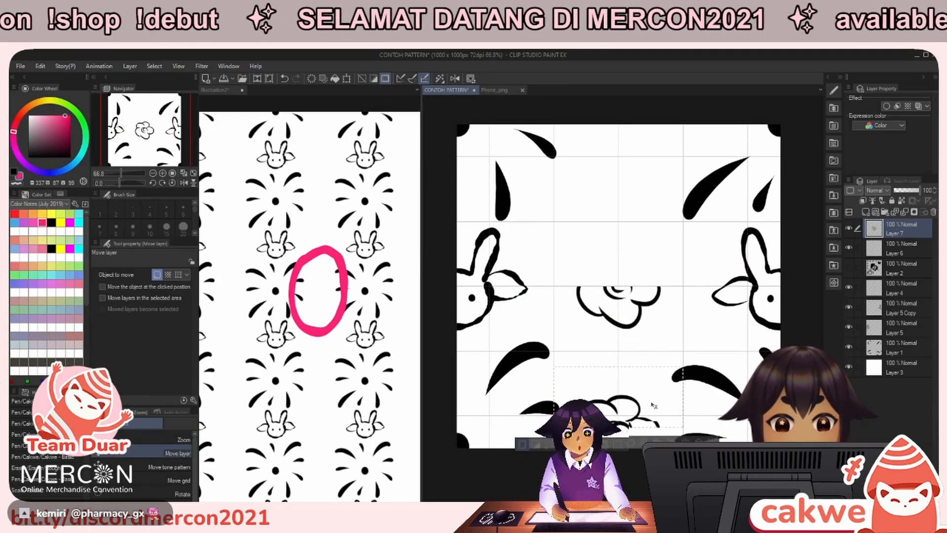
key("ctrl+space")
left_click_drag(619, 444, 691, 439)
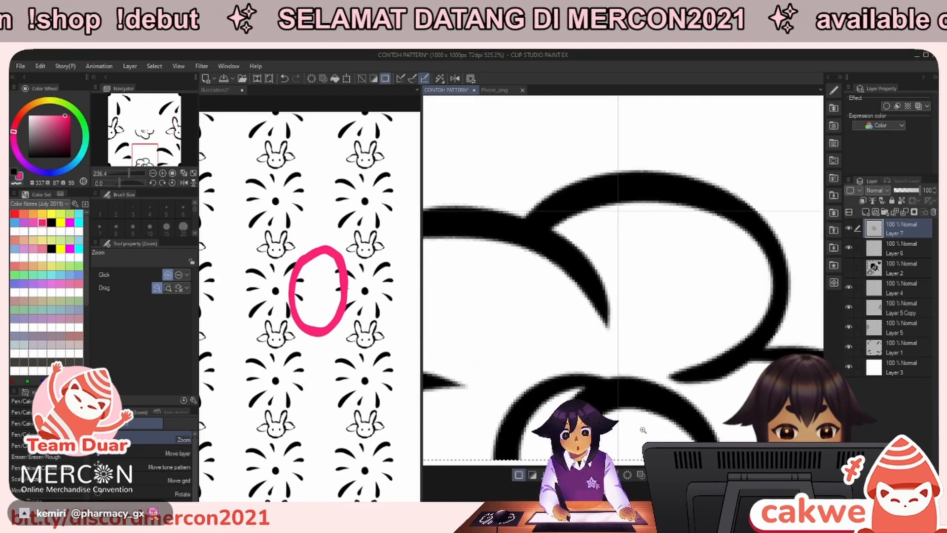
key("ctrl+t")
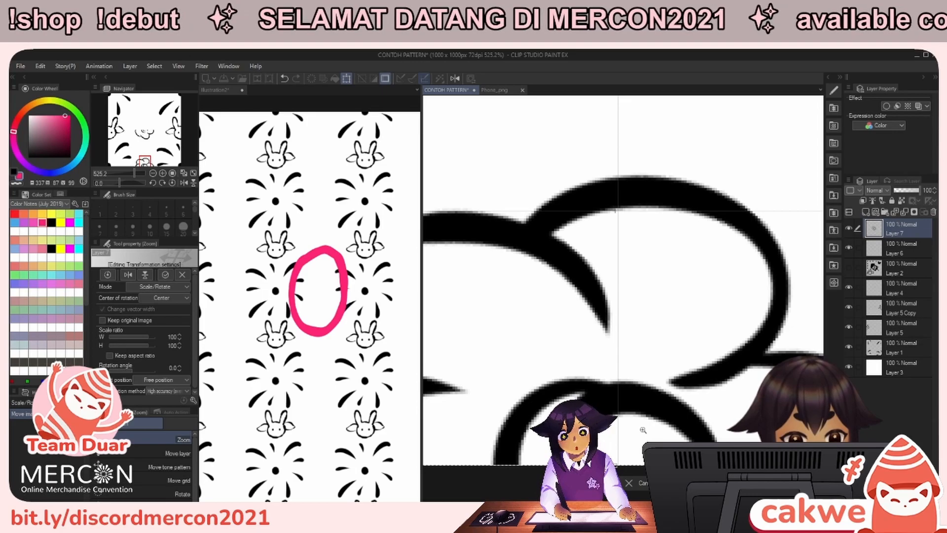
Select the flower's remaining bottom half with a rectangular selection and move it up toward the tile's top edge.
key("m")
scroll(645, 432, "down", 8)
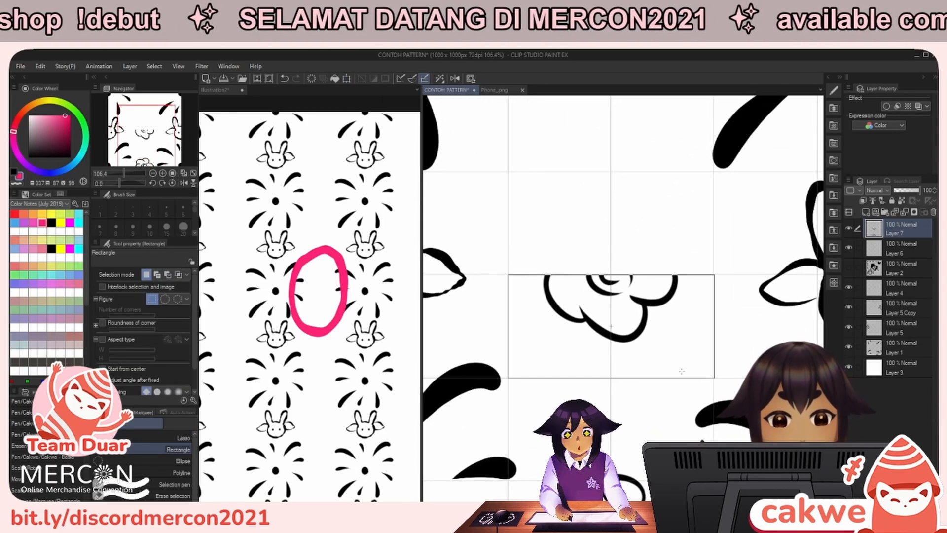
left_click_drag(680, 371, 693, 365)
left_click_drag(667, 279, 660, 409)
key("k")
left_click_drag(637, 450, 637, 196)
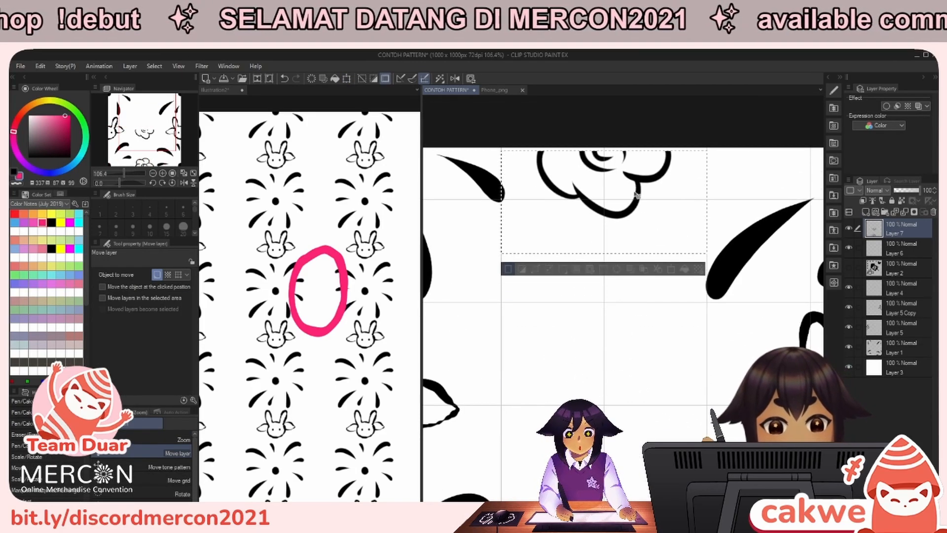
Nudge the selected half flower up until its cut edge sits flush with the tile's top edge, then deselect it.
scroll(639, 197, "up", 10)
key("ctrl+t")
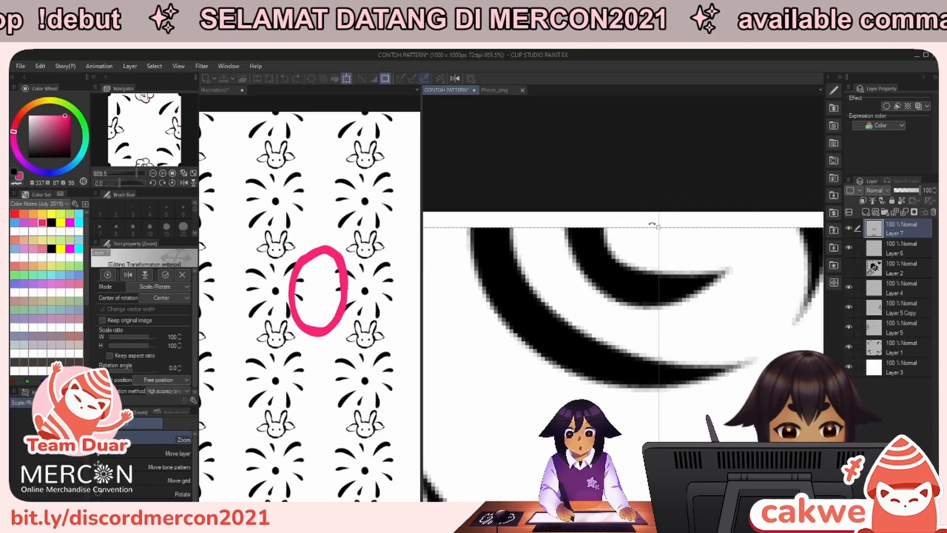
key("Up")
key("Up")
key("Up")
key("Up")
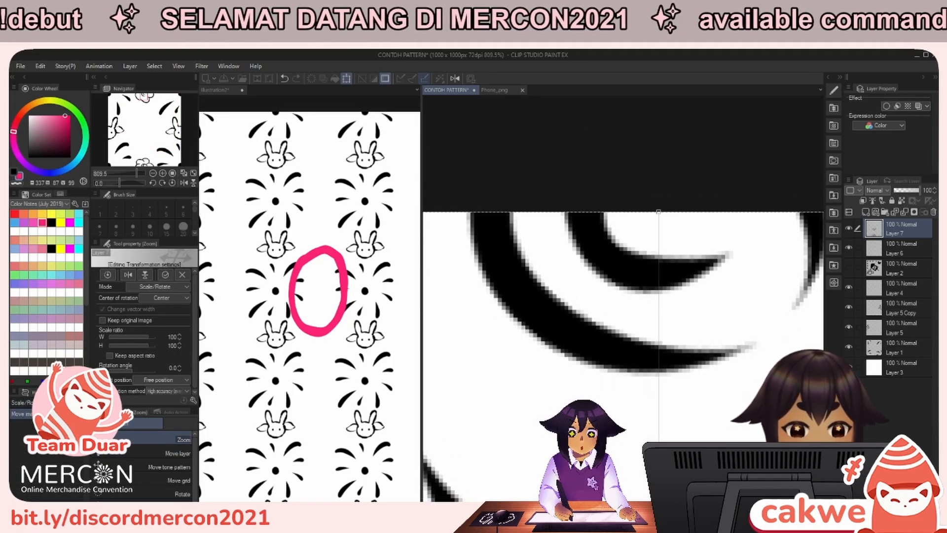
key("Return")
scroll(624, 313, "down", 12)
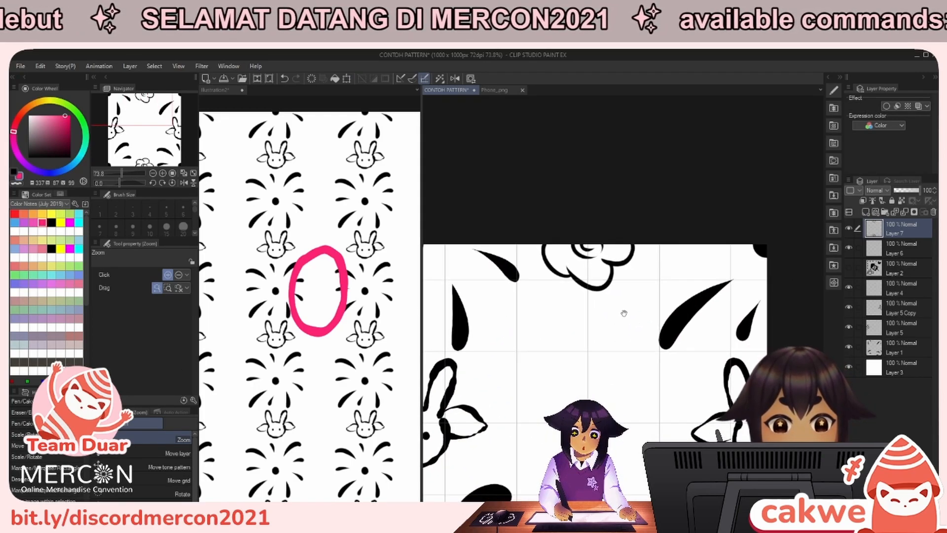
Hide Layer 2 with the pink circle in the Illustration2 document.
scroll(624, 313, "down", 5)
scroll(643, 381, "up", 2)
left_click_drag(643, 381, 642, 382)
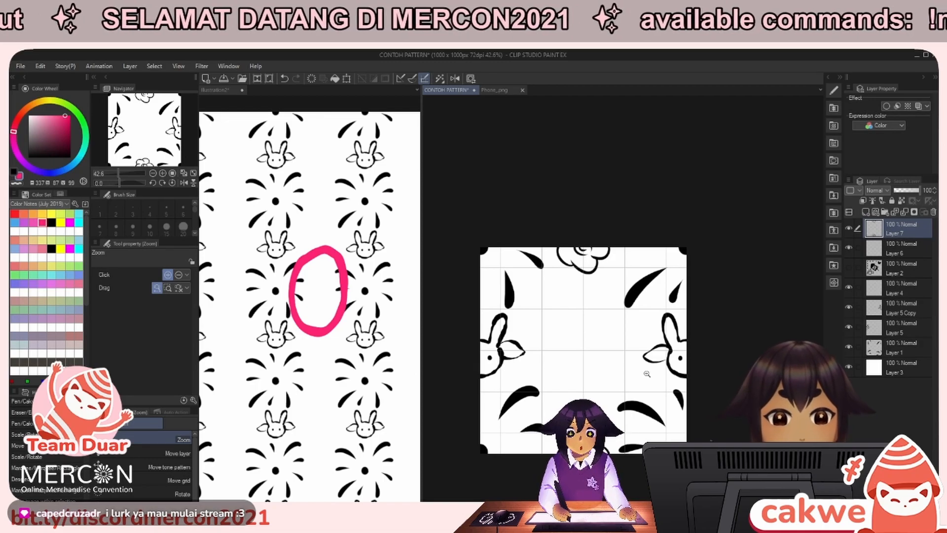
left_click(338, 251)
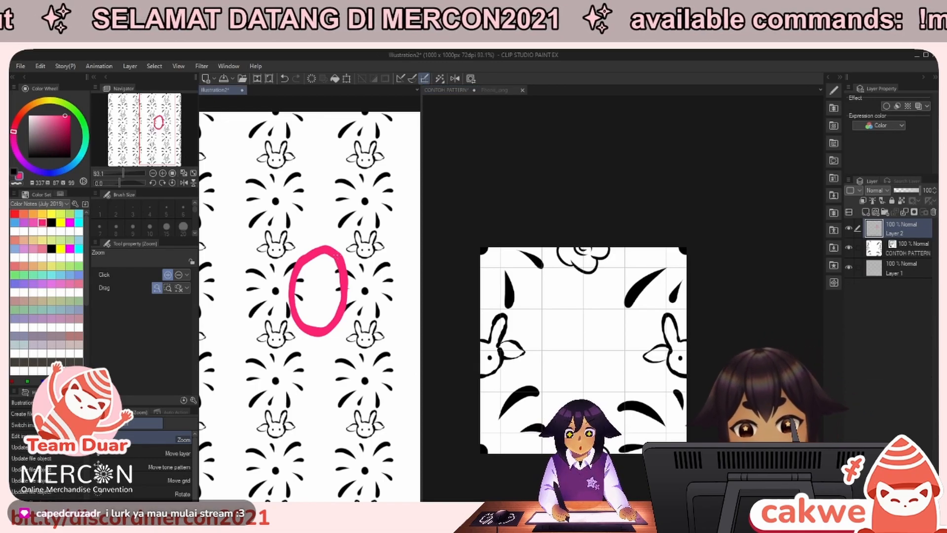
left_click(850, 229)
Save the CONTOH PATTERN tile so the split flower updates in the repeating pattern.
left_click(723, 375)
left_click_drag(713, 388, 740, 357)
left_click(660, 379)
left_click_drag(661, 374, 680, 380)
left_click(655, 370)
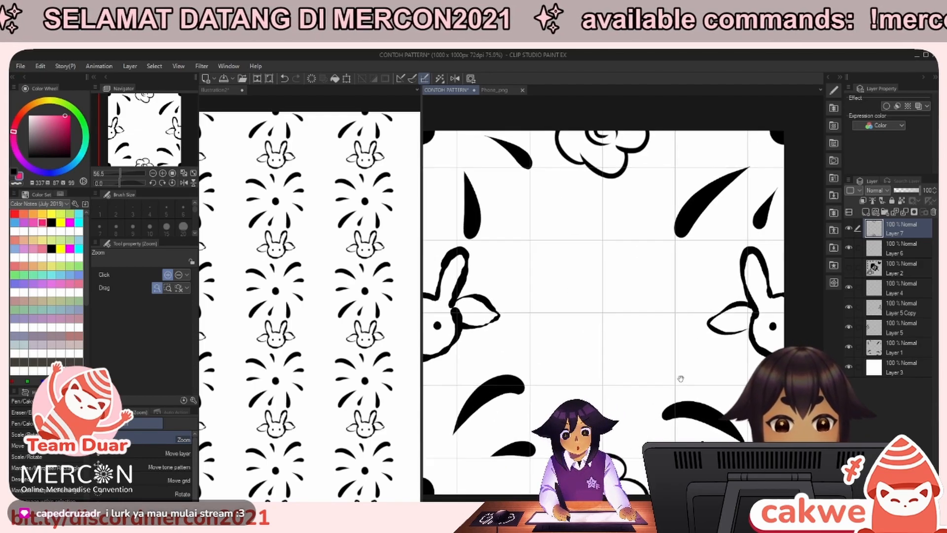
scroll(680, 380, "down", 1)
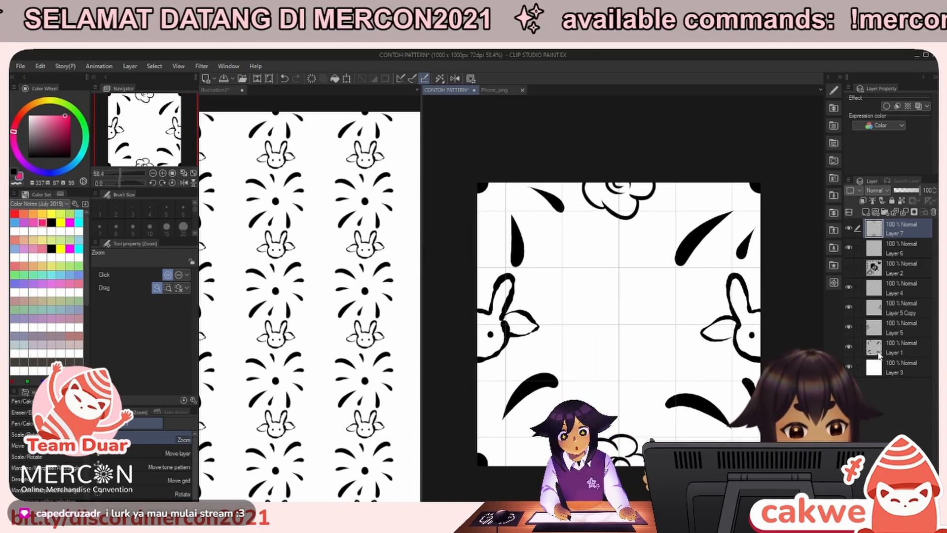
key("ctrl+s")
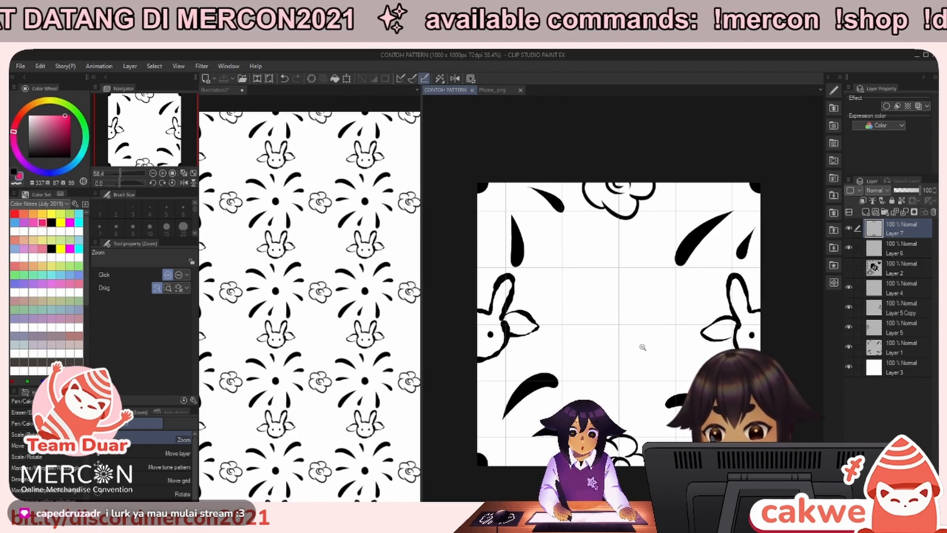
Add a new raster layer above Layer 7 in the tile and switch the pen colour back to black.
left_click(727, 356)
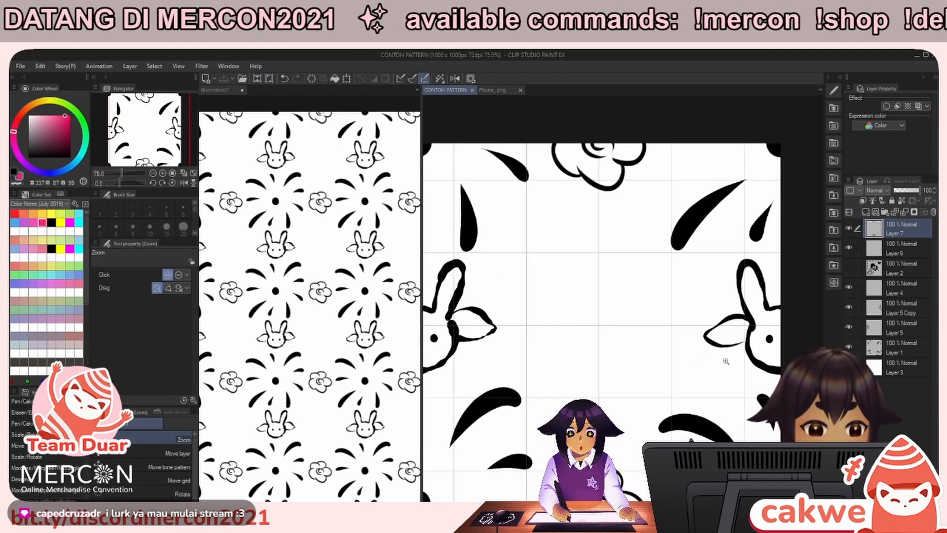
key("ctrl+shift+n")
key("p")
left_click_drag(527, 342, 526, 386)
key("ctrl+z")
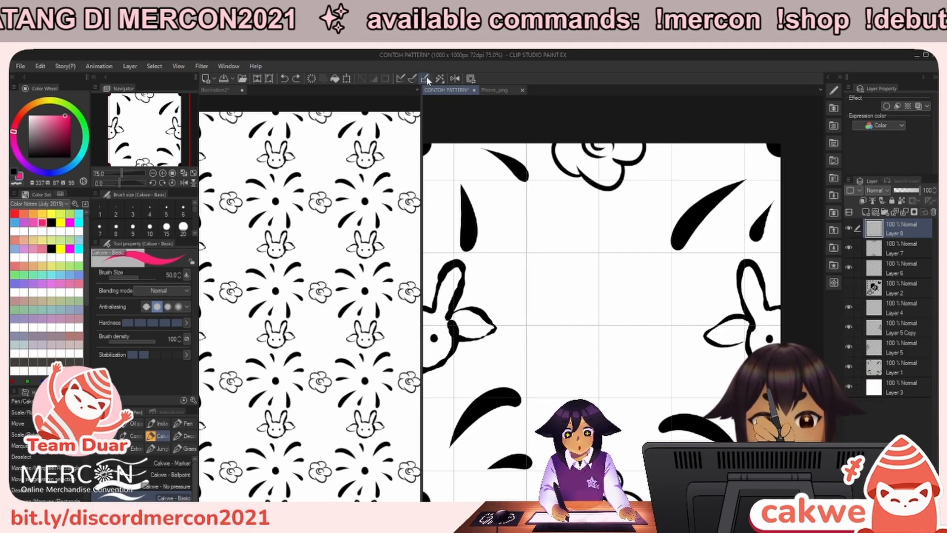
key("d")
key("x")
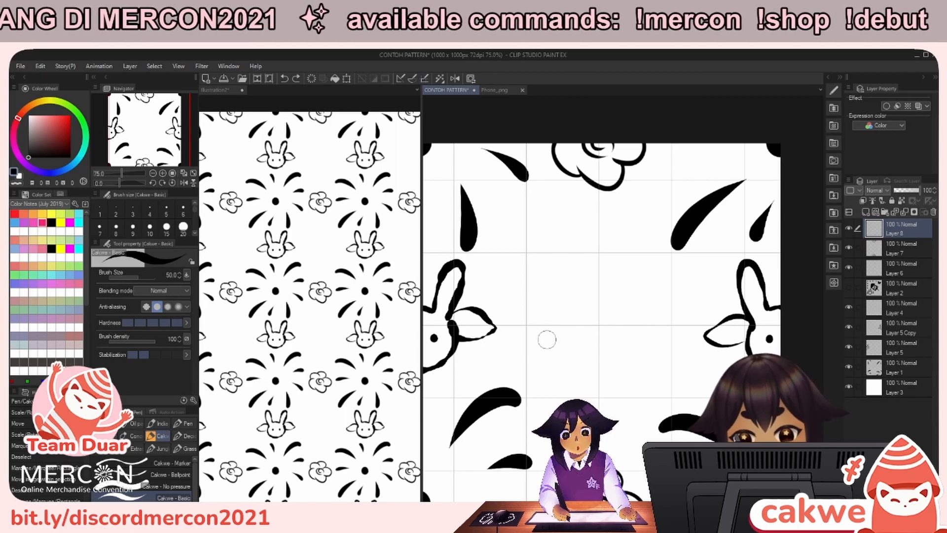
Draw a bowl outline with a curved rim freehand in the empty area just below the tile's centre.
mouse_move(534, 333)
left_mouse_down()
mouse_move(549, 395)
mouse_move(616, 430)
mouse_move(662, 373)
mouse_move(665, 341)
left_mouse_up()
key("ctrl+z")
left_click_drag(543, 337, 650, 342)
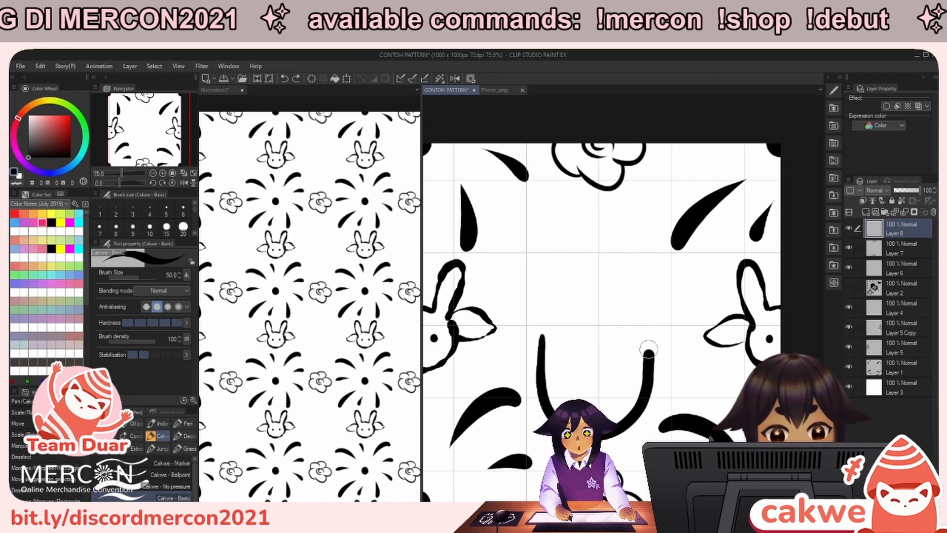
left_click_drag(544, 337, 628, 362)
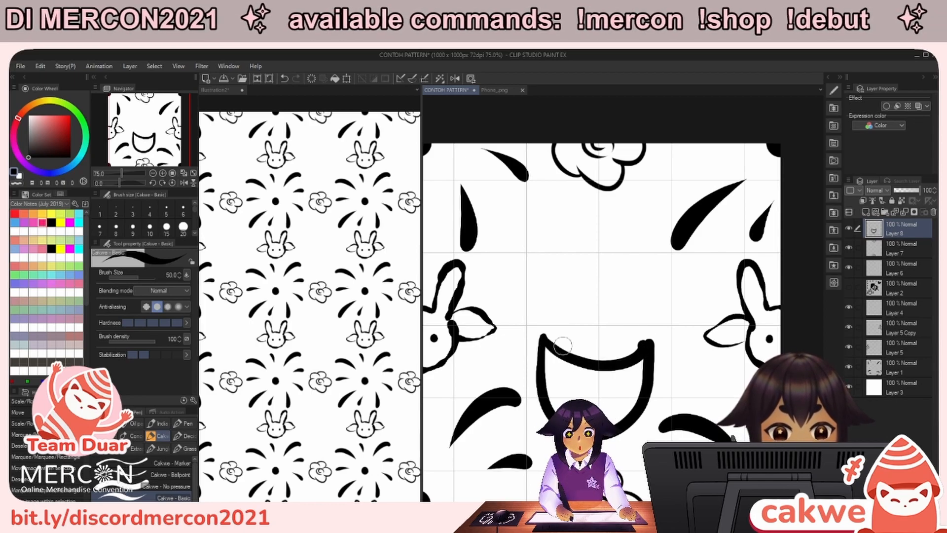
Draw wavy noodles rising from the bowl and hanging over a horizontal pair of chopsticks.
mouse_move(562, 346)
left_mouse_down()
mouse_move(575, 316)
mouse_move(553, 295)
mouse_move(566, 263)
mouse_move(555, 243)
mouse_move(578, 231)
mouse_move(559, 237)
mouse_move(629, 238)
left_mouse_up()
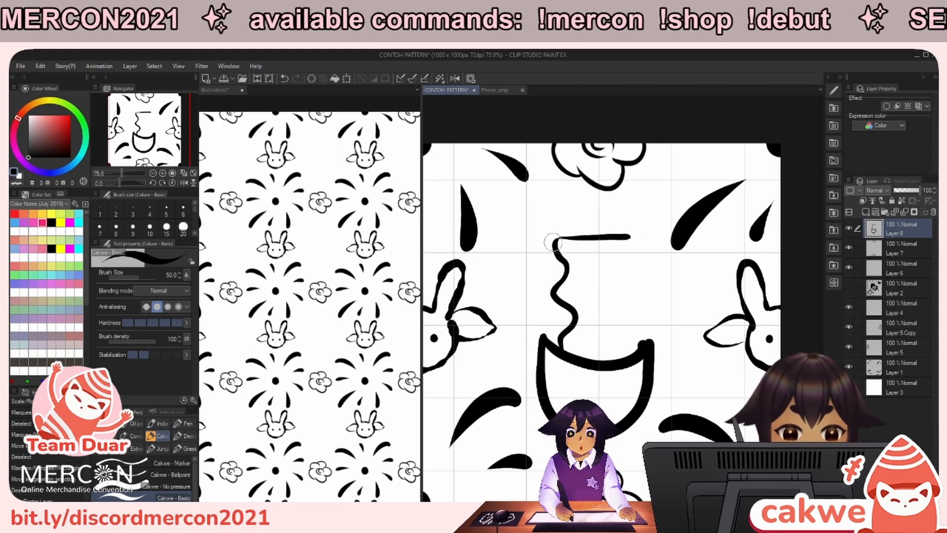
left_click_drag(546, 245, 537, 244)
mouse_move(631, 240)
left_mouse_down()
mouse_move(659, 243)
mouse_move(630, 241)
left_mouse_up()
mouse_move(632, 293)
left_mouse_down()
mouse_move(637, 340)
mouse_move(570, 335)
mouse_move(635, 343)
left_mouse_up()
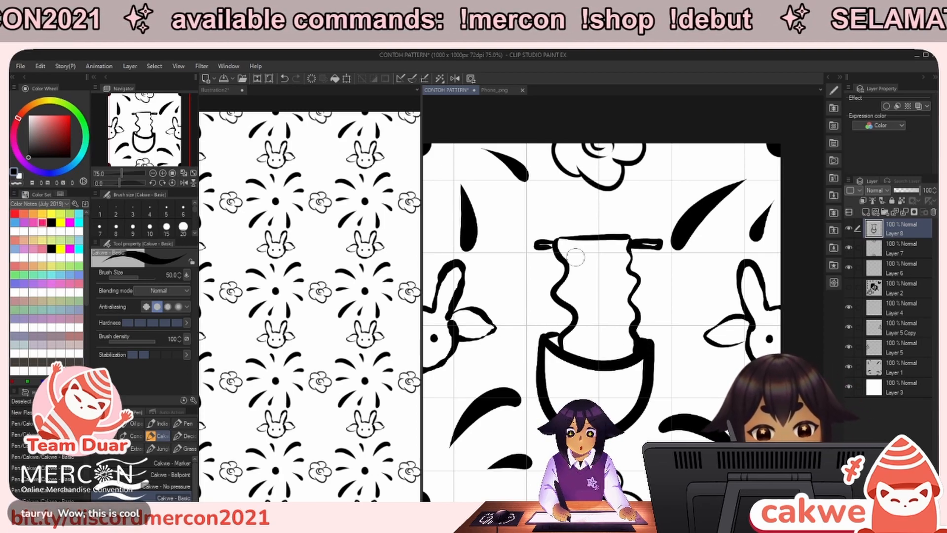
left_click_drag(591, 303, 583, 348)
mouse_move(601, 256)
left_mouse_down()
mouse_move(604, 349)
mouse_move(623, 258)
left_mouse_up()
Save the tile so the noodle bowl updates in the repeating pattern.
key("ctrl+space")
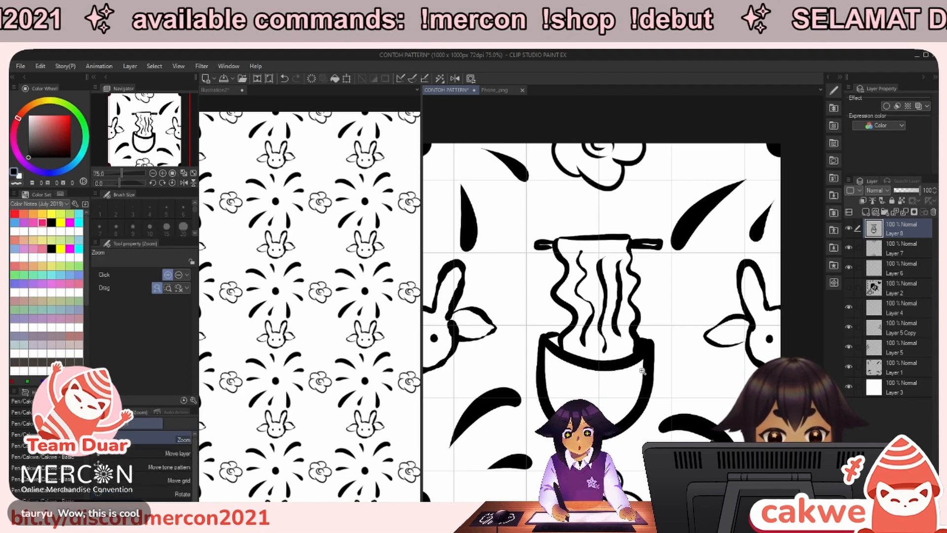
left_click_drag(647, 392, 616, 390)
key("ctrl+s")
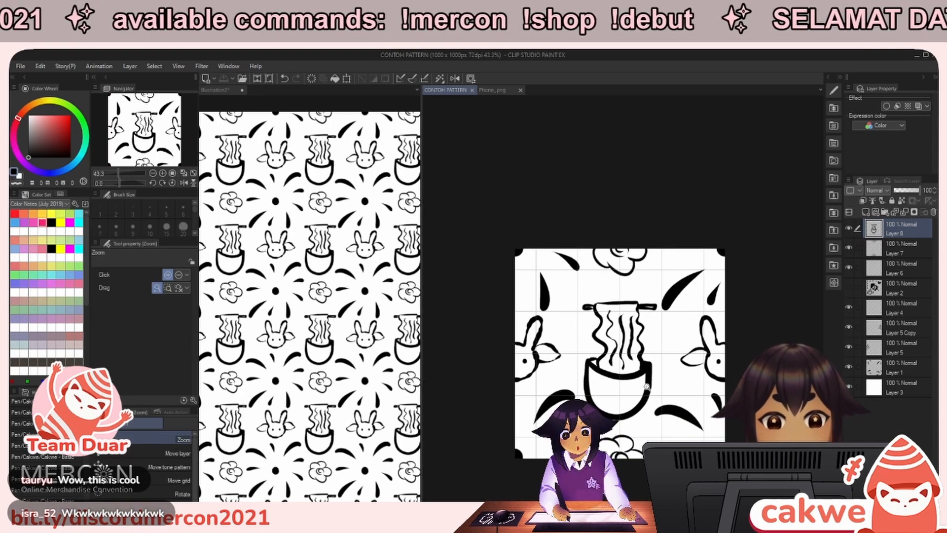
Widen the repeating pattern's pane and check how the noodle bowls repeat across the full canvas.
left_click_drag(422, 389, 643, 409)
left_click(503, 447)
left_click_drag(496, 465, 488, 425)
left_click_drag(476, 458, 523, 448)
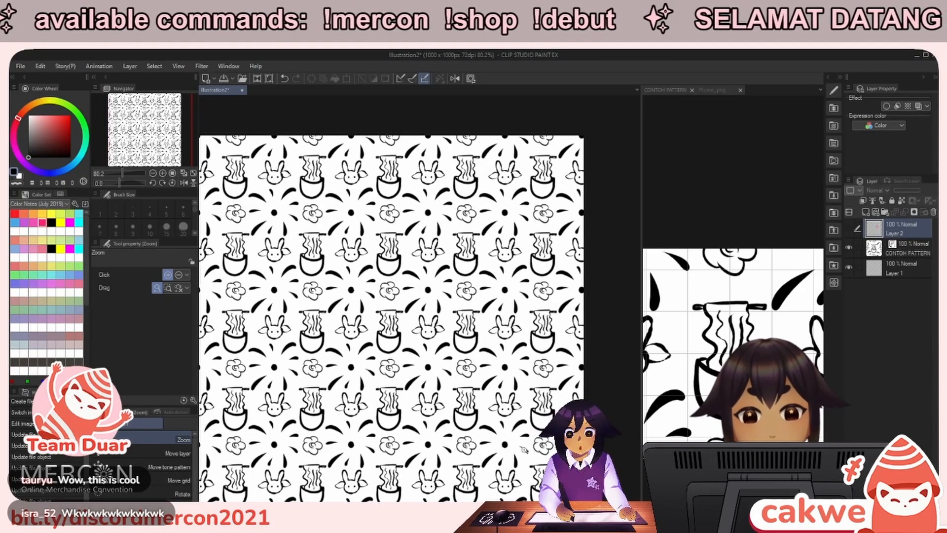
Draw two small teardrop splashes beside the noodles on the tile's left half and save the tile.
left_click(741, 379)
left_click_drag(741, 379, 736, 367)
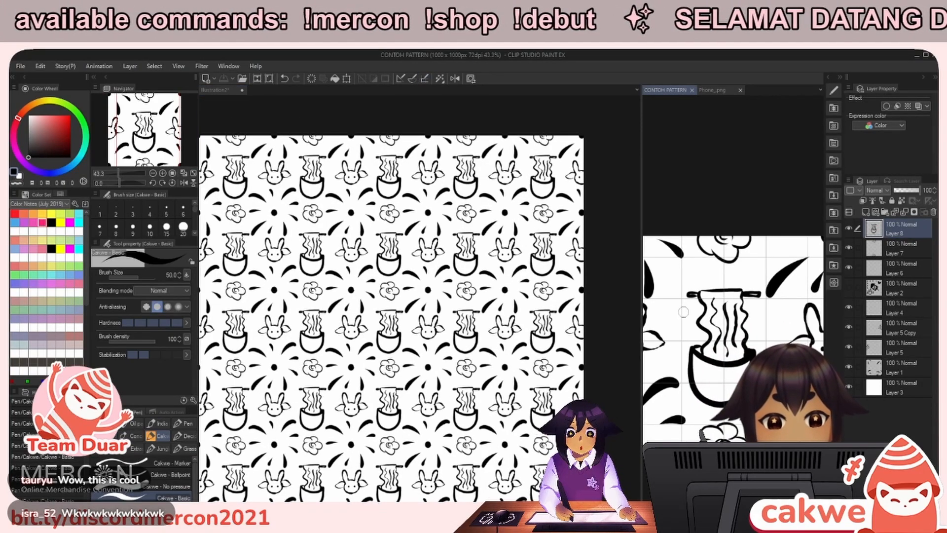
scroll(686, 309, "up", 2)
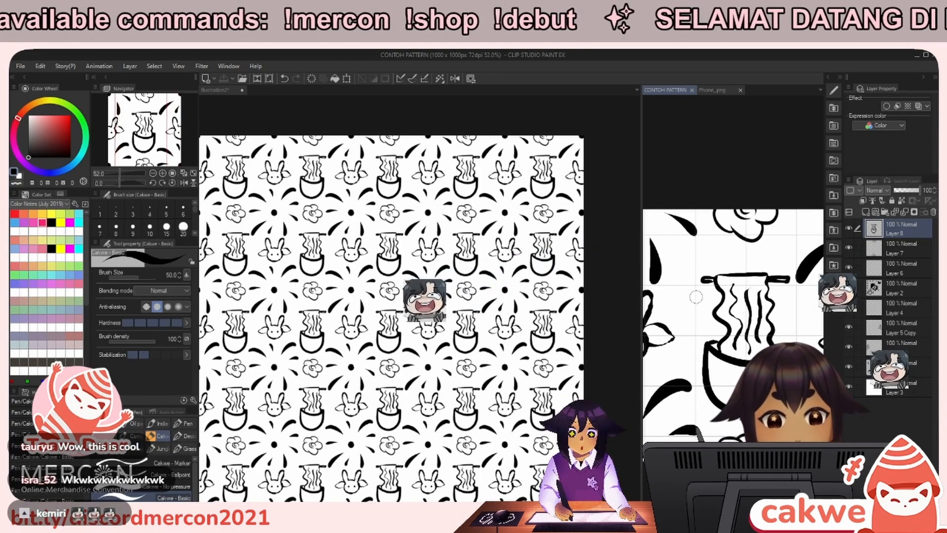
left_click_drag(705, 293, 709, 295)
key("ctrl+z")
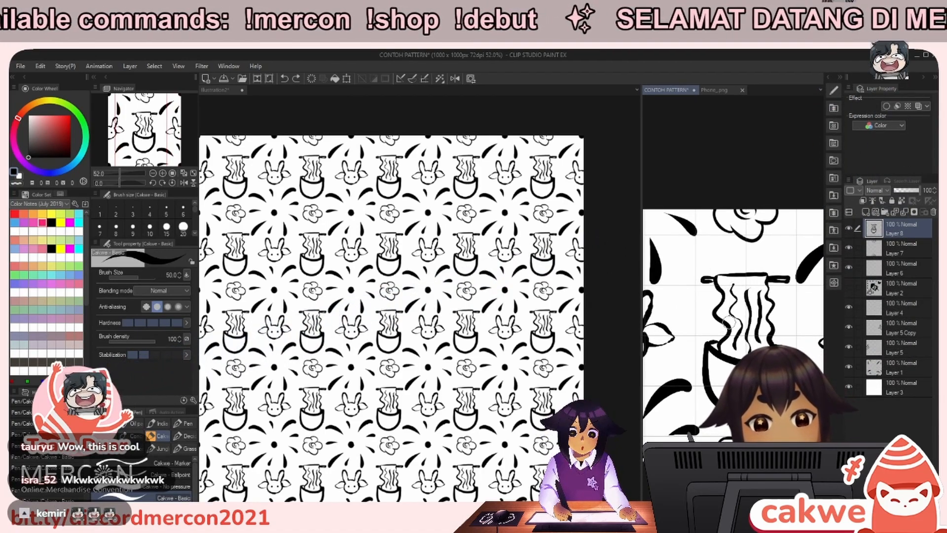
mouse_move(703, 294)
left_mouse_down()
mouse_move(686, 310)
mouse_move(700, 296)
left_mouse_up()
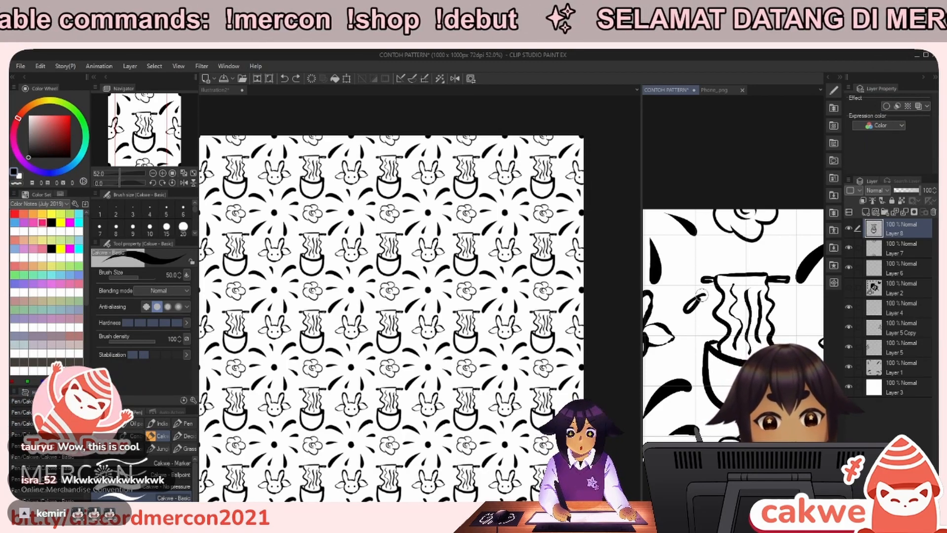
left_click_drag(693, 330, 696, 322)
left_click_drag(746, 305, 731, 290)
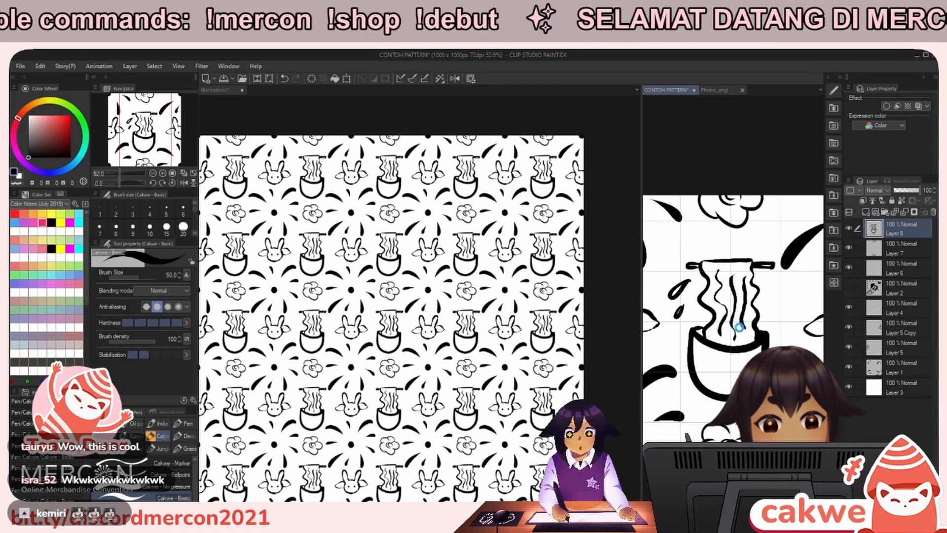
key("ctrl+s")
Draw additional thin tapered strokes between the existing firework strokes around the tile's corners and save the tile.
mouse_move(694, 243)
left_mouse_down()
mouse_move(731, 282)
mouse_move(700, 258)
mouse_move(706, 280)
left_mouse_up()
left_click_drag(702, 295, 731, 302)
left_click_drag(686, 266, 685, 308)
left_click_drag(747, 378, 739, 300)
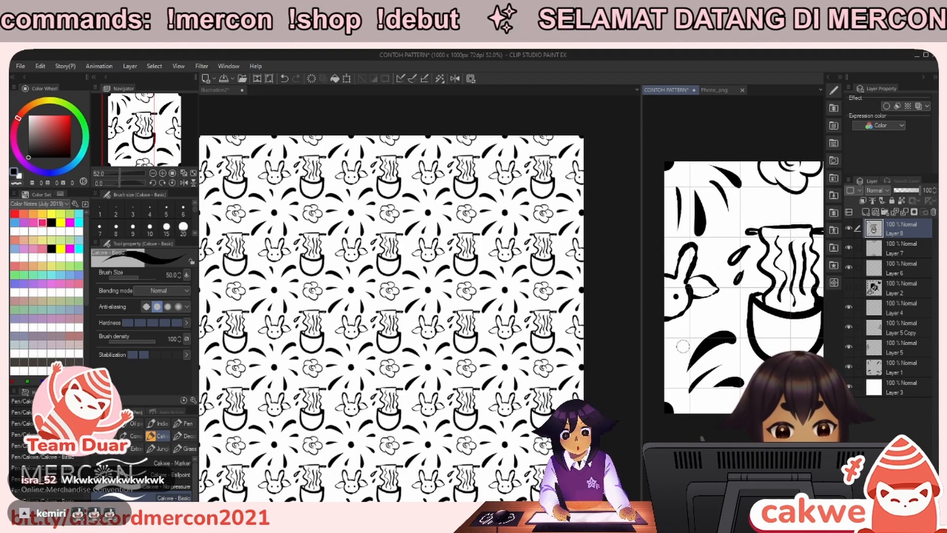
left_click_drag(789, 296, 666, 294)
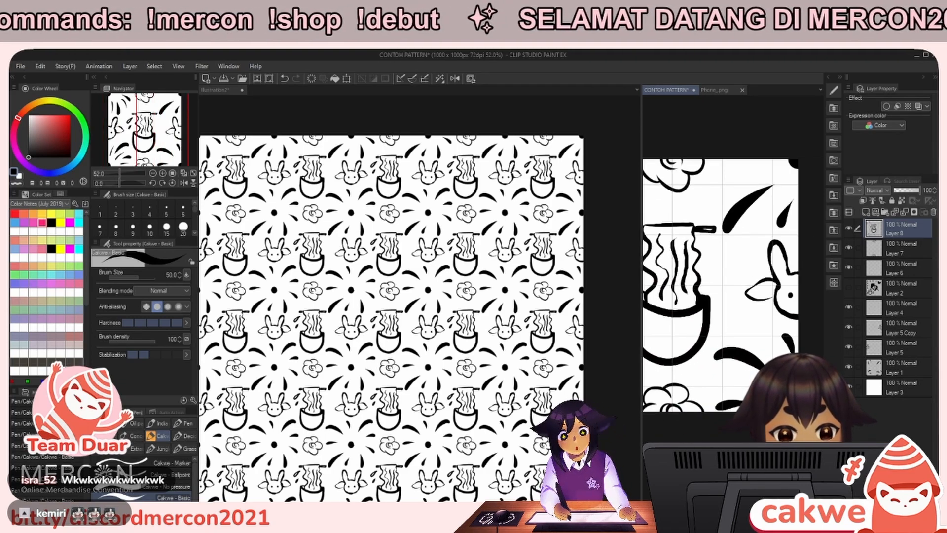
left_click_drag(774, 200, 787, 252)
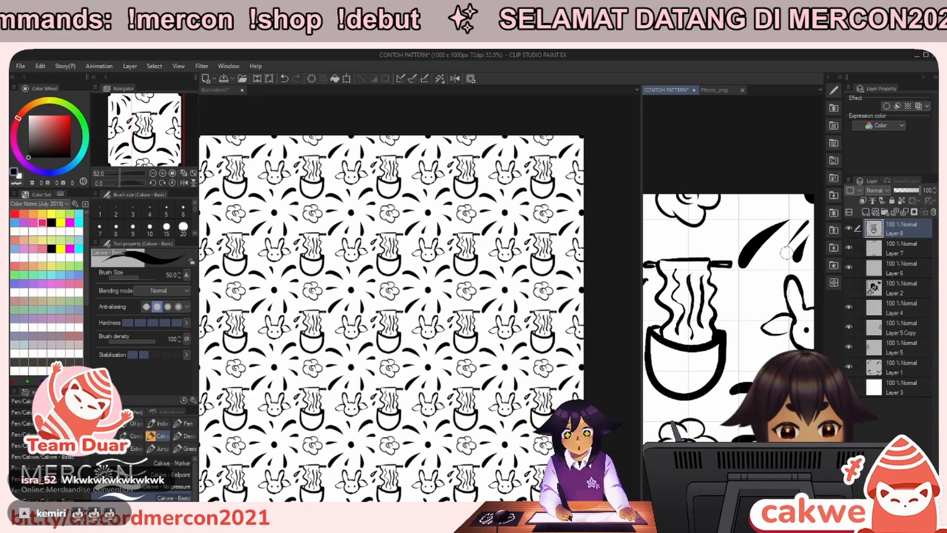
left_click_drag(778, 204, 723, 243)
key("ctrl+z")
mouse_move(774, 208)
left_mouse_down()
mouse_move(744, 229)
mouse_move(719, 228)
mouse_move(743, 222)
left_mouse_up()
key("ctrl+s")
Place a larger and a smaller black dot between the noodle bowl and the right-hand rabbit and save the tile.
left_click(789, 277)
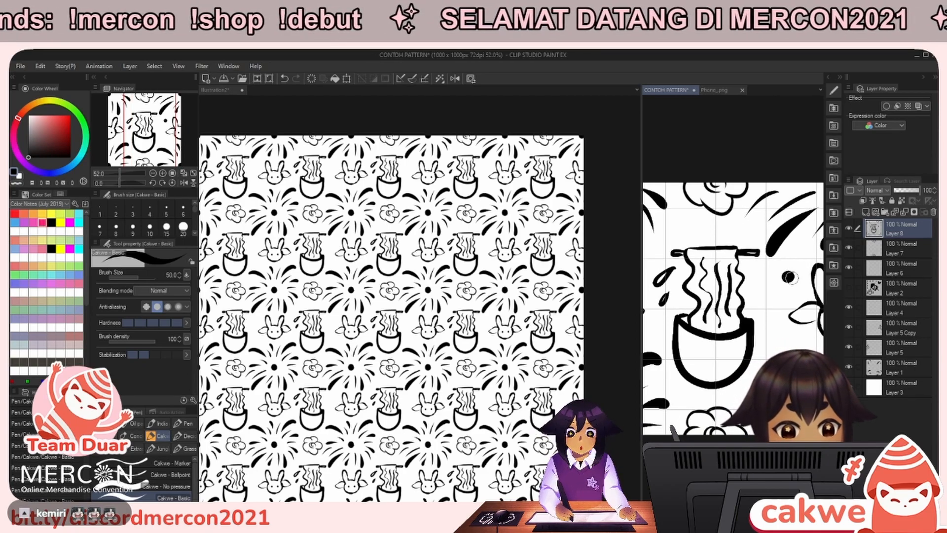
left_click_drag(775, 293, 742, 273)
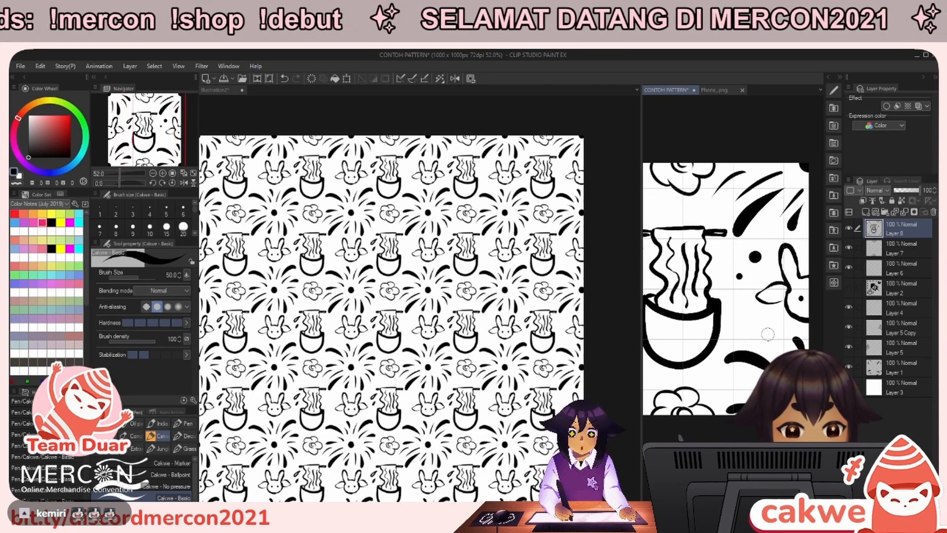
mouse_move(766, 322)
left_mouse_down()
mouse_move(758, 302)
mouse_move(757, 320)
mouse_move(804, 330)
left_mouse_up()
key("ctrl+s")
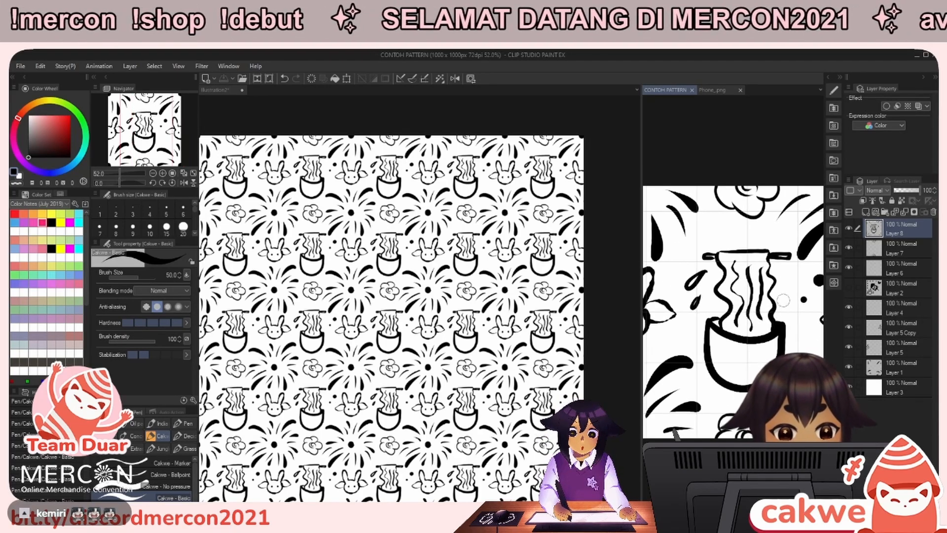
Fill the gaps above the chopsticks' left end, beside the left rabbit and below the bowl with small black dots.
left_click(711, 228)
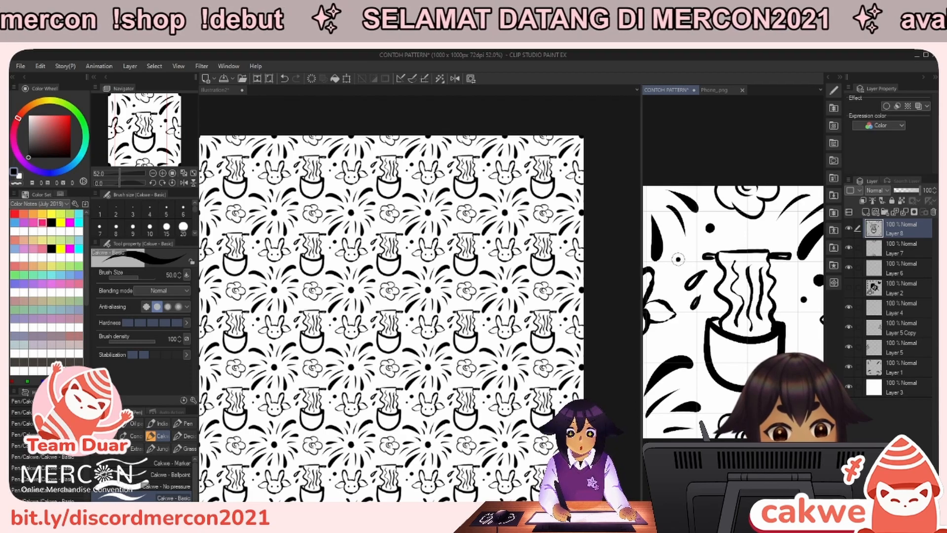
mouse_move(773, 292)
left_mouse_down()
mouse_move(780, 264)
mouse_move(802, 264)
left_mouse_up()
left_click(747, 373)
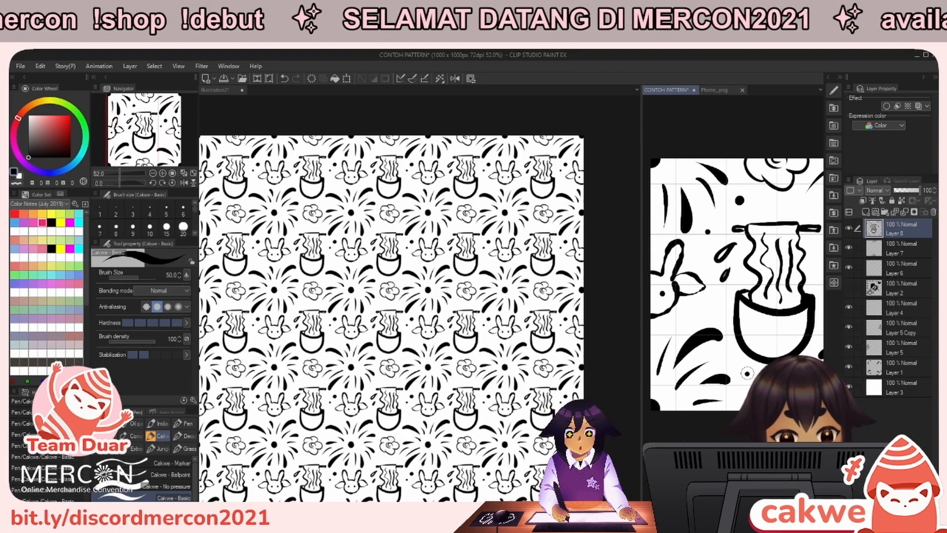
left_click_drag(761, 341, 718, 315)
left_click_drag(782, 359, 701, 360)
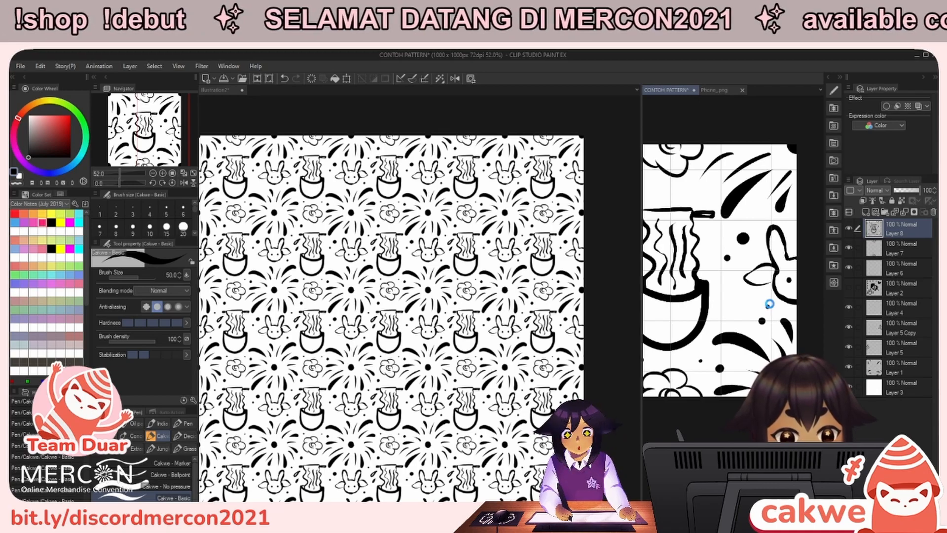
mouse_move(700, 360)
left_mouse_down()
mouse_move(744, 372)
mouse_move(773, 357)
mouse_move(765, 371)
left_mouse_up()
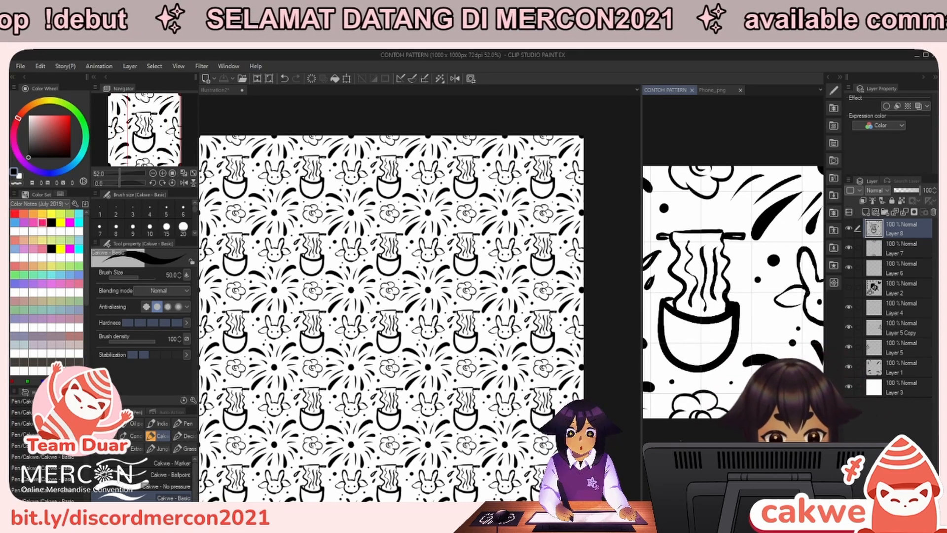
Switch to the Sparkle brush and stamp sparkles in the gap between the bowl and the right-hand rabbit.
key("b")
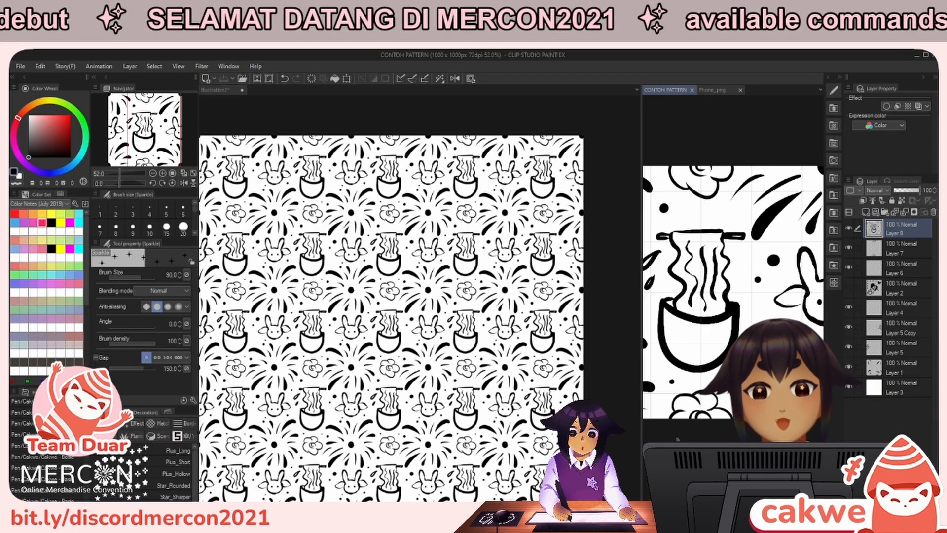
mouse_move(780, 328)
left_mouse_down()
mouse_move(772, 339)
mouse_move(774, 326)
left_mouse_up()
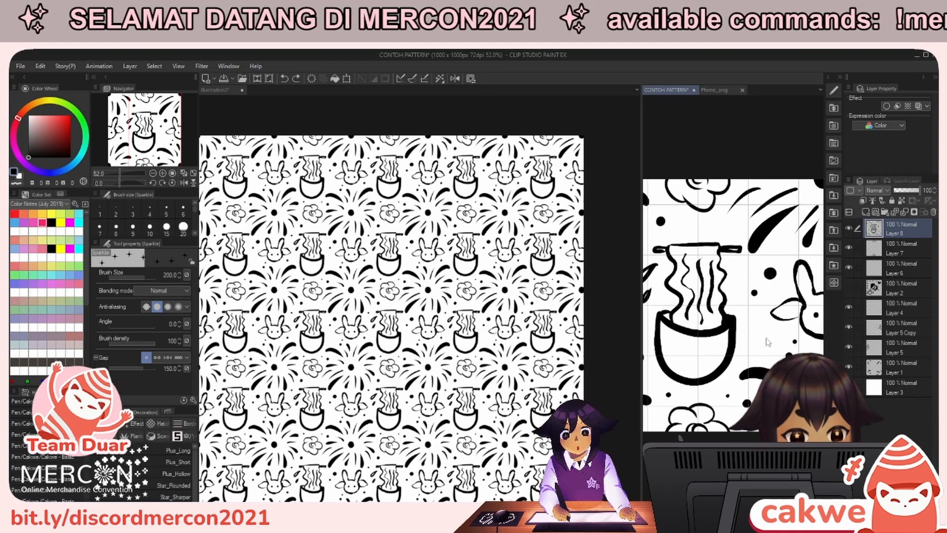
left_click_drag(750, 274, 782, 296)
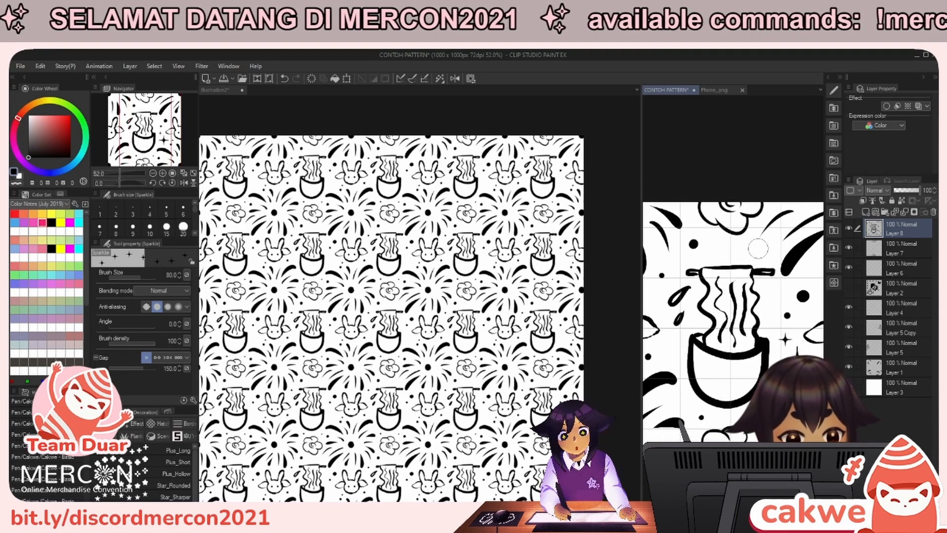
Stamp sparkles of varying sizes above the chopsticks and between the left rabbit and the noodle bowl.
left_click(765, 248)
key("bracketleft")
left_click_drag(720, 242, 761, 248)
key("bracketright")
key("bracketright")
key("bracketright")
left_click(761, 253)
left_click_drag(722, 275, 742, 260)
left_click(716, 291)
mouse_move(731, 343)
left_mouse_down()
mouse_move(734, 329)
mouse_move(716, 317)
left_mouse_up()
left_click(704, 313)
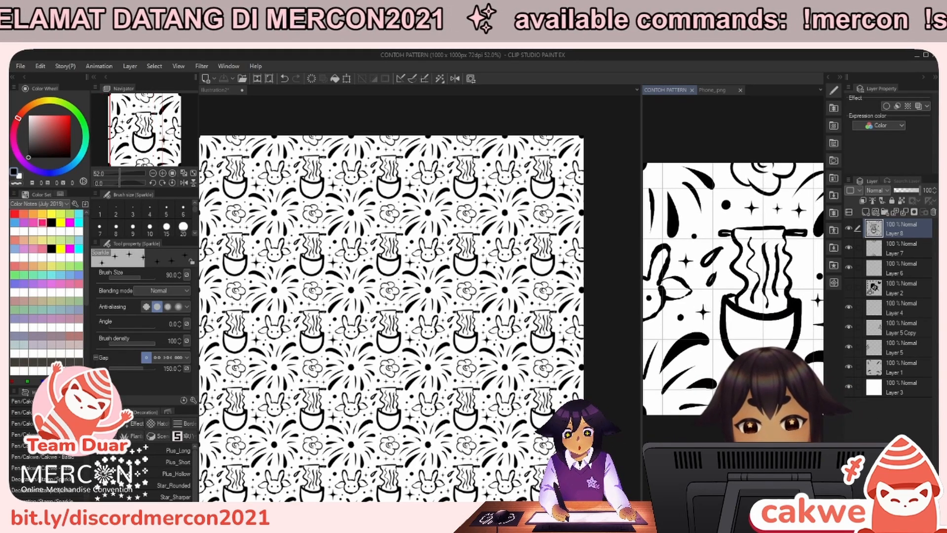
Examine the updated repeating pattern at several zoom levels to check how evenly the dots and sparkles fill it.
left_click(517, 426)
key("ctrl+space")
left_click_drag(458, 438, 488, 436)
left_click_drag(640, 359, 663, 359)
mouse_move(602, 397)
left_mouse_down()
mouse_move(626, 397)
mouse_move(585, 397)
mouse_move(610, 397)
left_mouse_up()
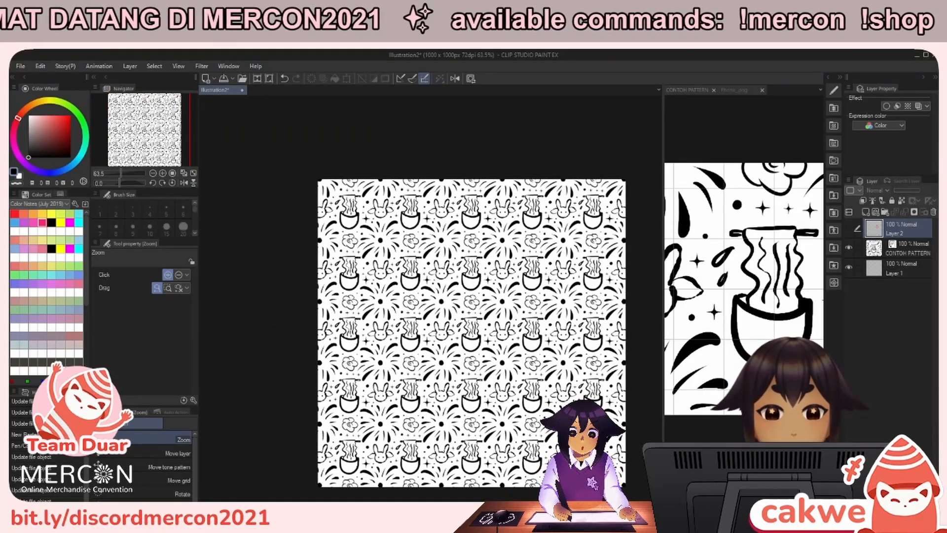
left_click_drag(551, 419, 506, 398)
left_click_drag(506, 399, 518, 397)
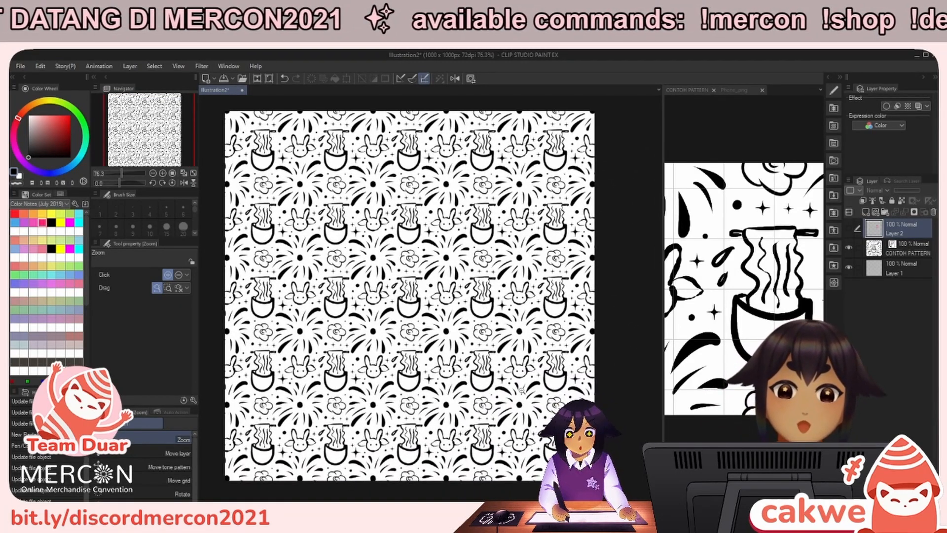
left_click_drag(565, 441, 591, 438)
left_click_drag(538, 418, 519, 424)
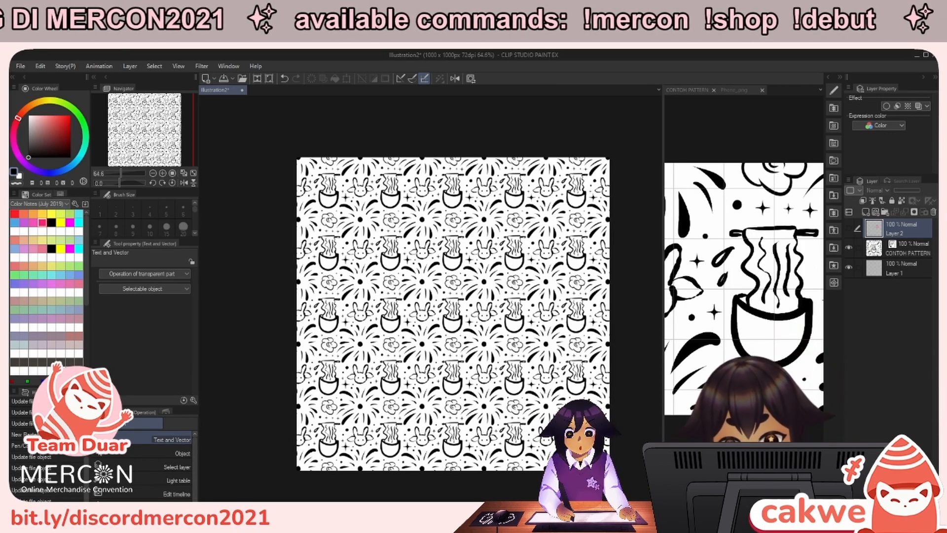
Select the CONTOH PATTERN file object layer and move its base tile down to the middle of the canvas.
left_click_drag(575, 346, 556, 342)
left_click(905, 252)
left_click(917, 232)
left_click(912, 253)
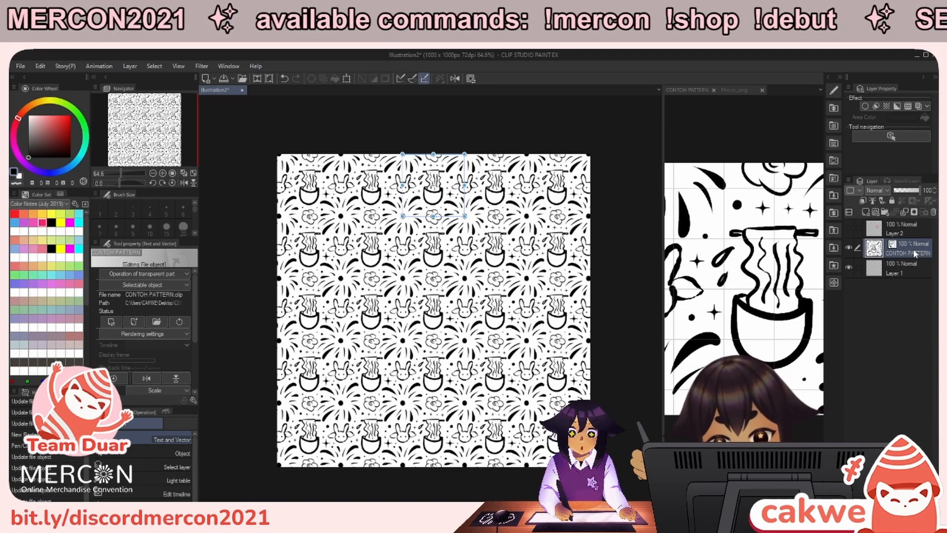
left_click_drag(458, 227, 454, 346)
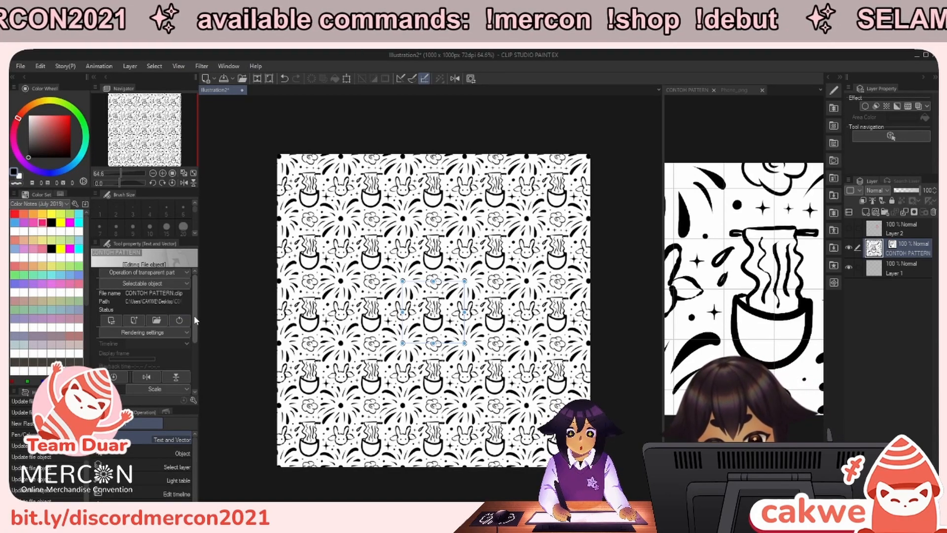
Set the file object's rotation angle to 15 degrees and enlarge it to a scale ratio of 42.
left_click_drag(194, 315, 192, 359)
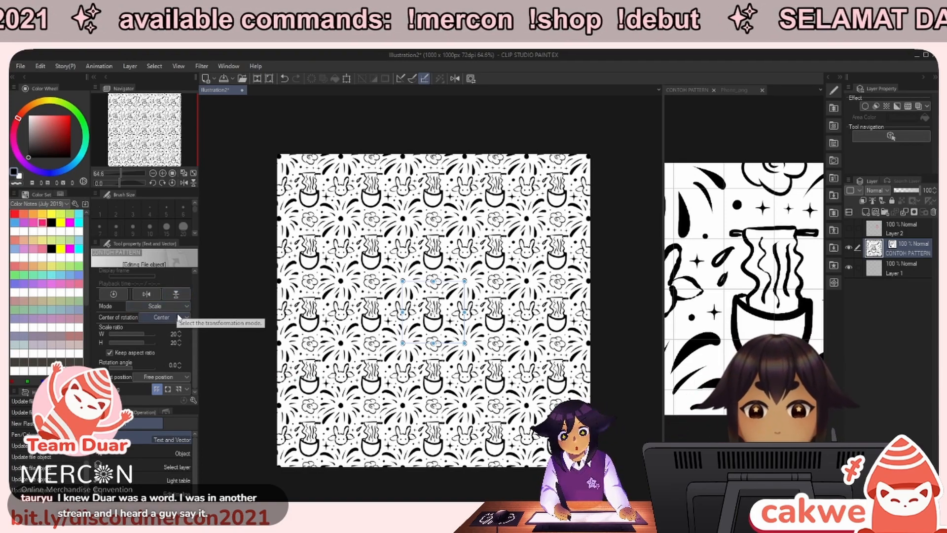
left_click(176, 365)
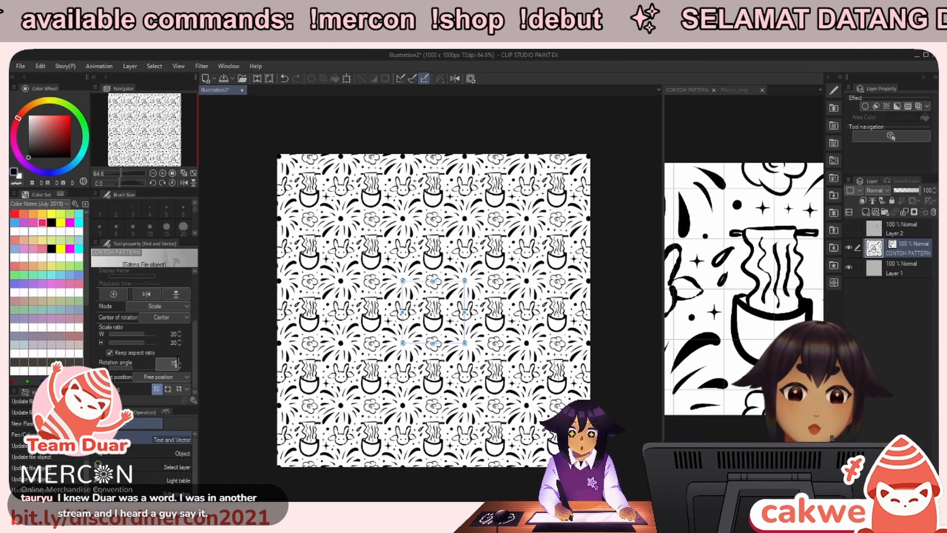
key("Return")
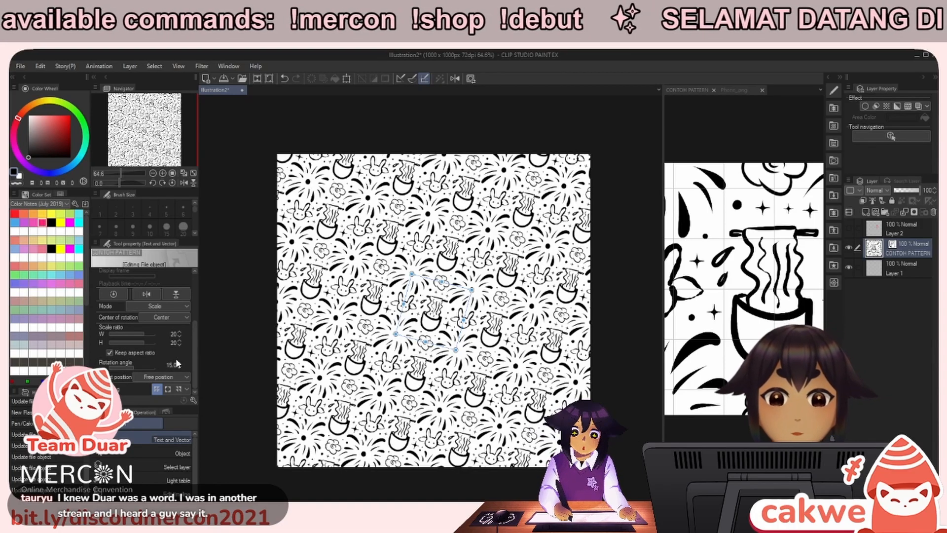
left_click_drag(472, 290, 526, 255)
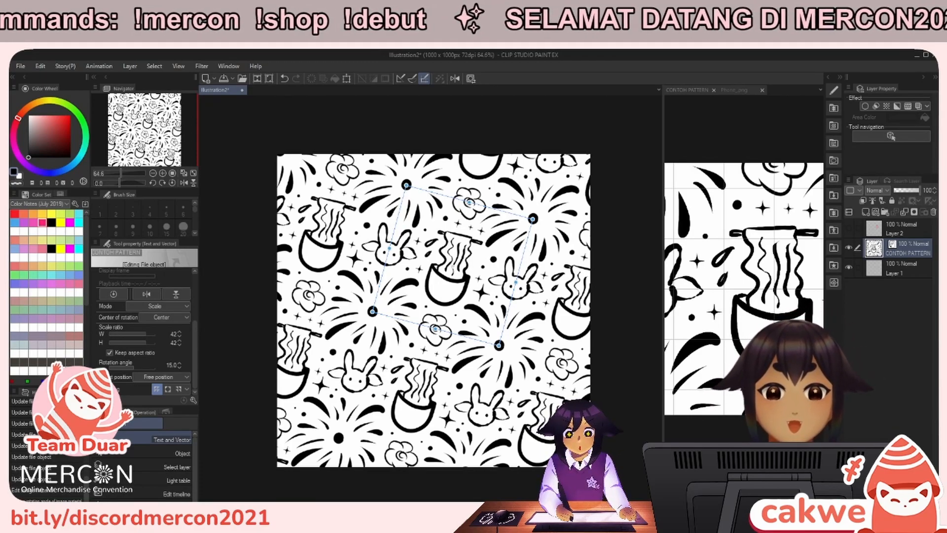
left_click_drag(471, 267, 456, 273)
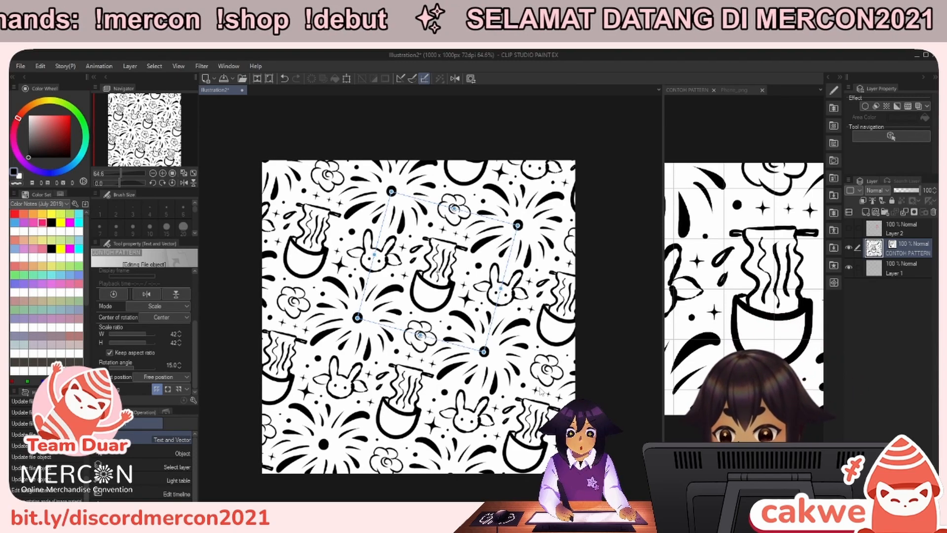
left_click_drag(481, 388, 494, 414)
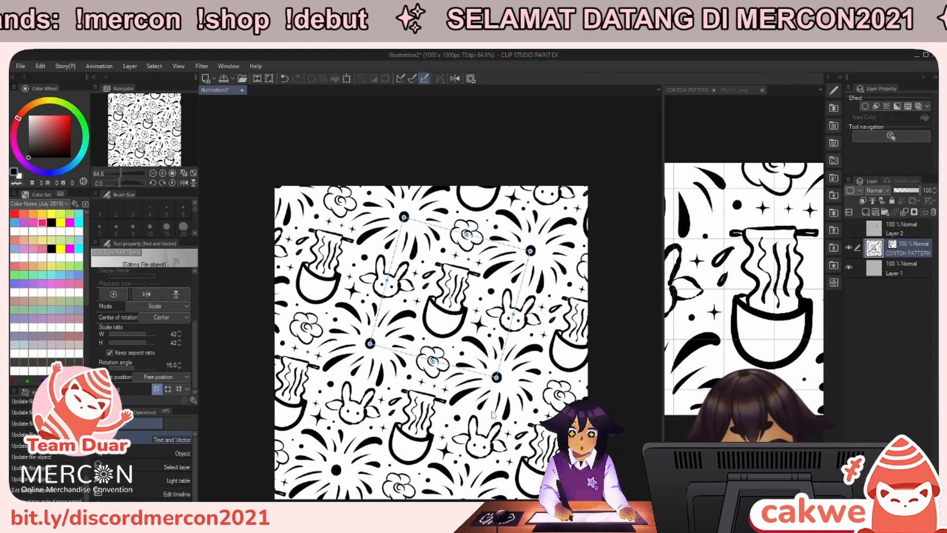
Set the file object's rotation angle to -15 degrees and enlarge the tile slightly by its corner.
left_click(171, 365)
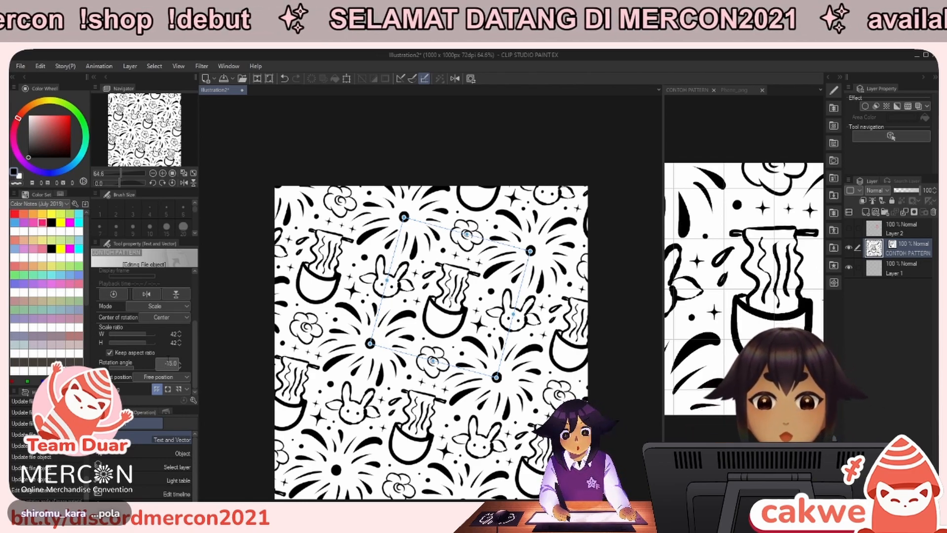
key("Return")
key("space")
left_click_drag(543, 436, 548, 388)
key("ctrl+space")
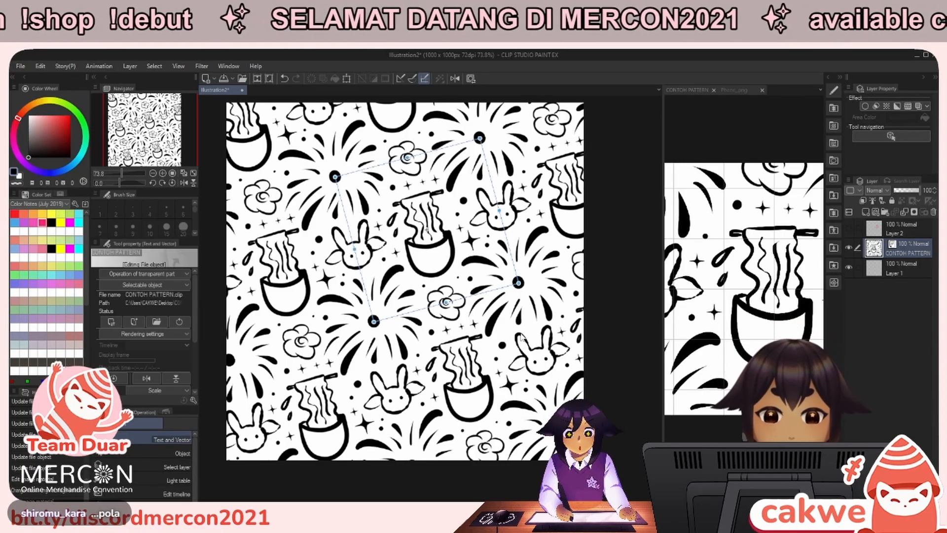
left_click_drag(375, 321, 358, 364)
Widen the second document pane to show the CONTOH PATTERN tile beside the tiled illustration.
key("space")
left_click_drag(663, 366, 540, 373)
key("space")
left_click_drag(600, 384, 584, 384)
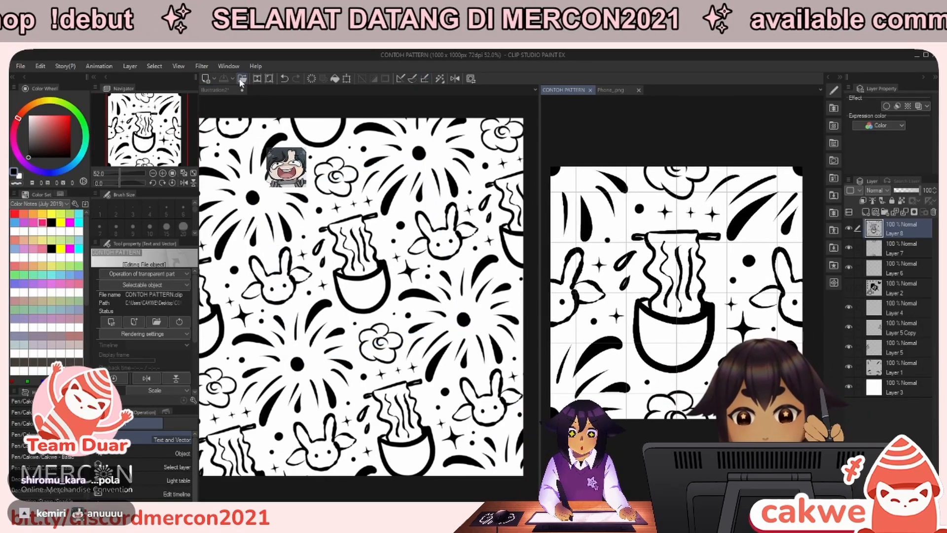
Open the Desktop_ image from the WALLPAPER folder and inspect its repeating pattern up close.
left_click(242, 78)
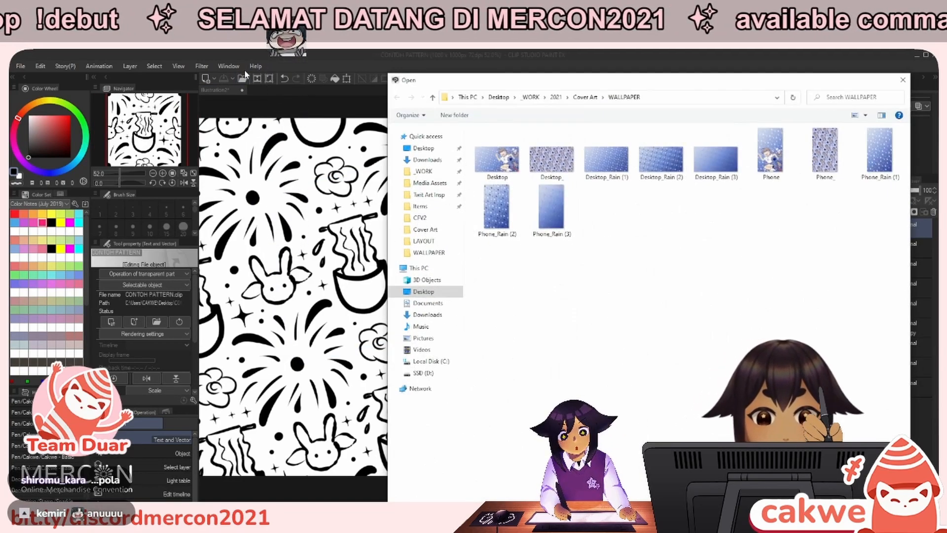
double_click(568, 162)
left_click_drag(594, 120, 410, 179)
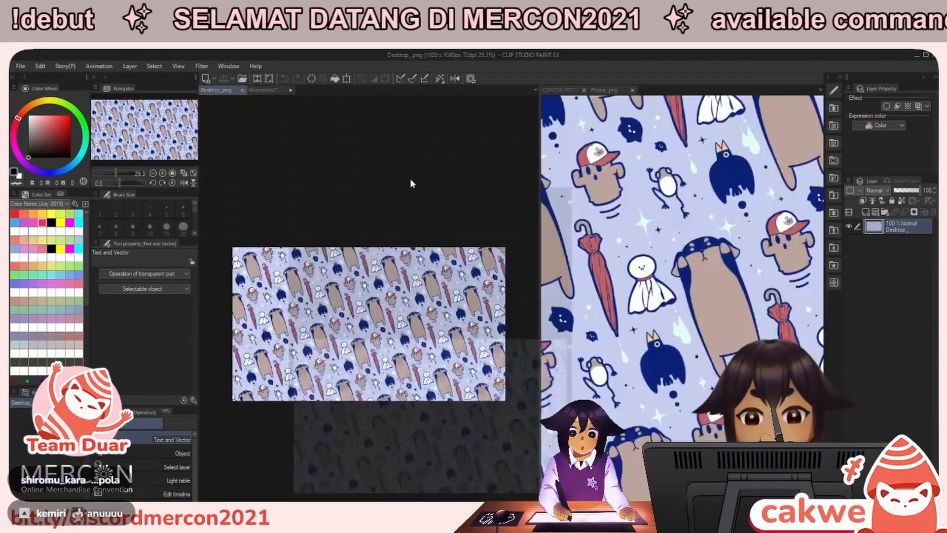
key("ctrl+space")
left_click_drag(345, 367, 409, 367)
left_click_drag(415, 299, 412, 398)
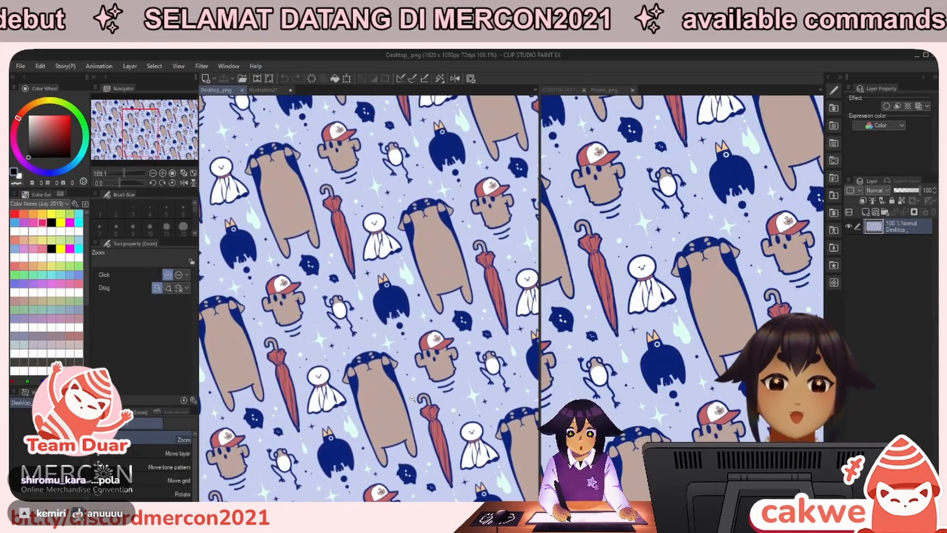
Compare the Phone_ and Desktop_ wallpaper patterns side by side at a similar motif size.
left_click(702, 375)
key("ctrl+space")
mouse_move(695, 387)
left_mouse_down()
mouse_move(661, 393)
mouse_move(704, 389)
left_mouse_up()
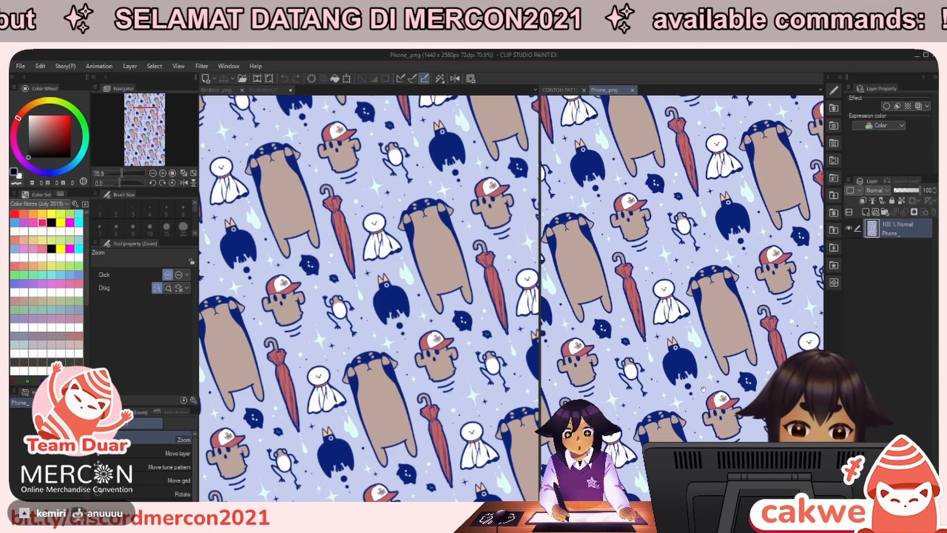
mouse_move(450, 398)
left_mouse_down()
mouse_move(466, 386)
mouse_move(453, 389)
left_mouse_up()
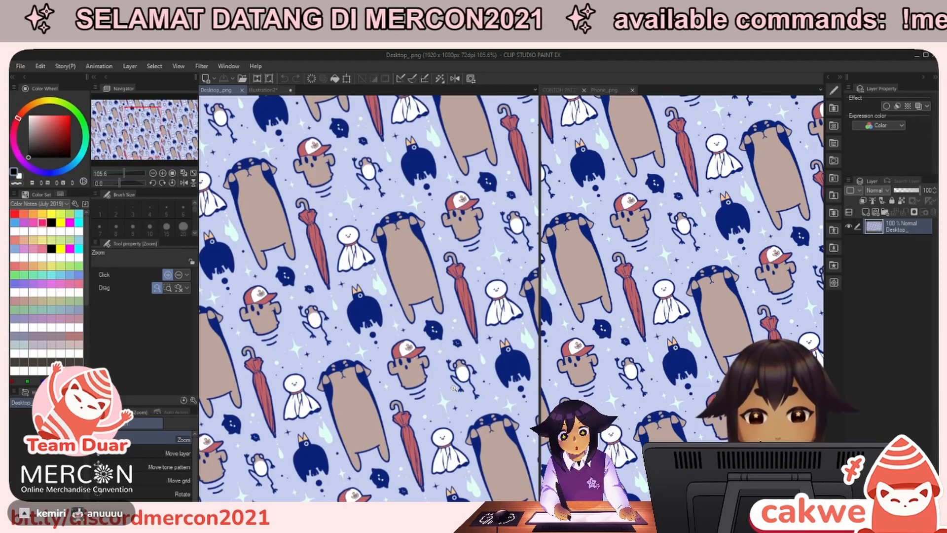
left_click_drag(671, 414, 684, 417)
Close the Phone_ and CONTOH PATTERN documents, leaving a single document pane.
key("ctrl+w")
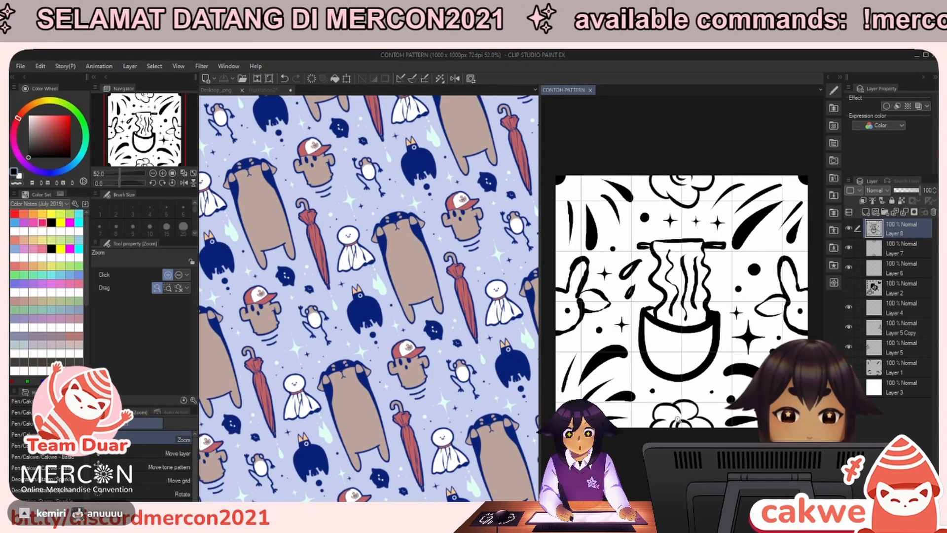
key("ctrl+w")
mouse_move(666, 425)
left_mouse_down()
mouse_move(676, 420)
mouse_move(661, 408)
mouse_move(672, 415)
left_mouse_up()
Open the Desktop_Rain (1) wallpaper and inspect its raindrop pattern.
left_click(243, 80)
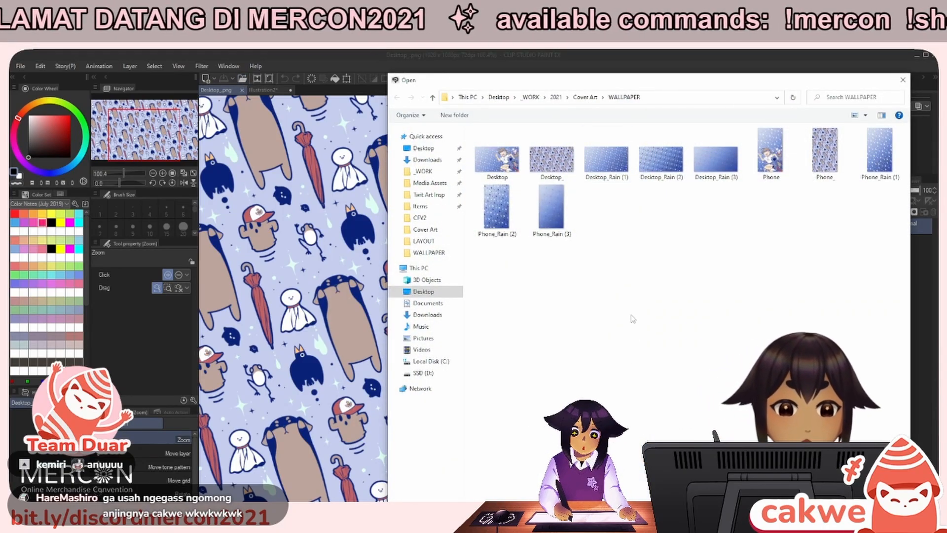
double_click(616, 168)
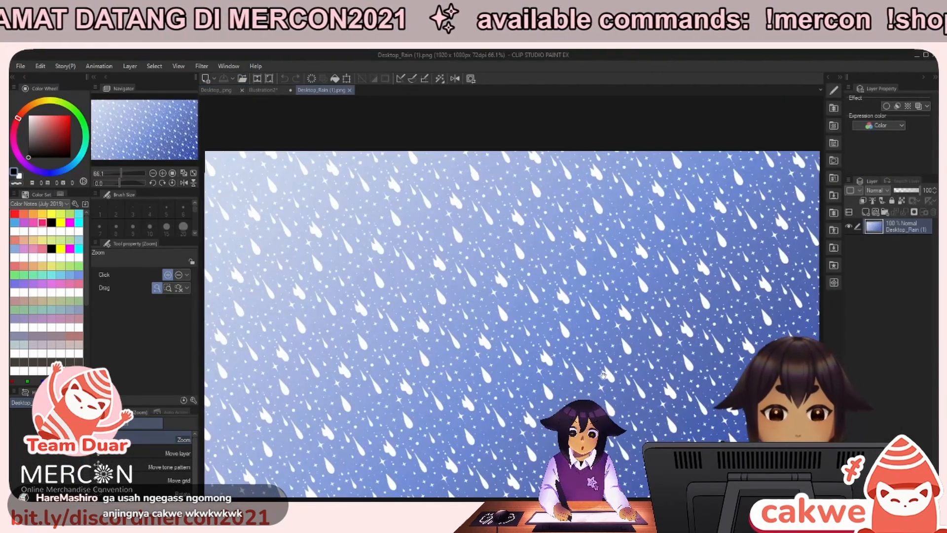
left_click(608, 376)
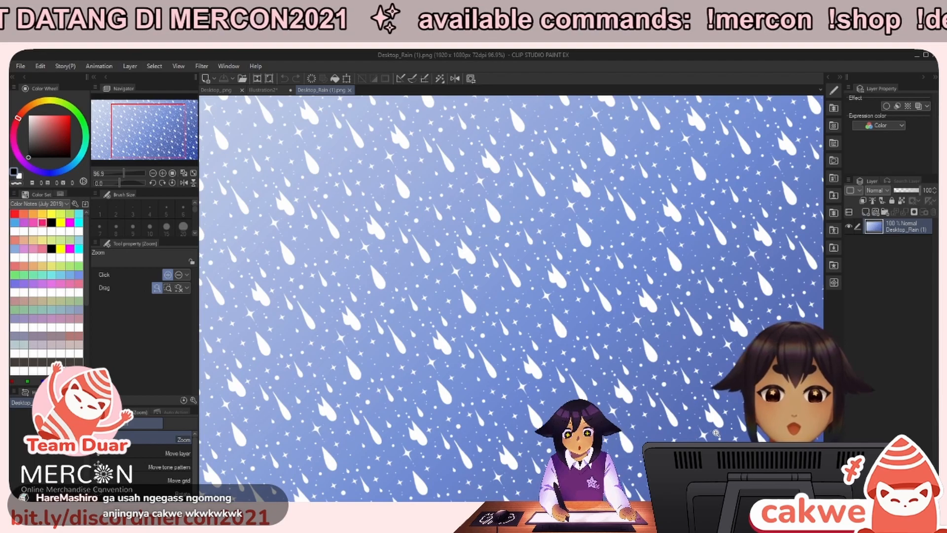
Open the PATTERN HUJAN PNG tile from the Cover Art folder and view the whole tile.
left_click(245, 80)
left_click(587, 98)
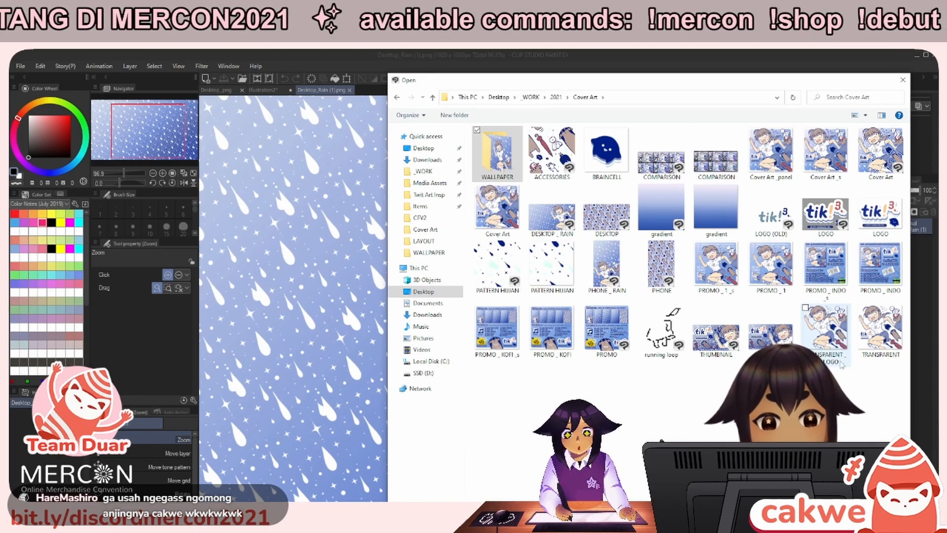
double_click(561, 283)
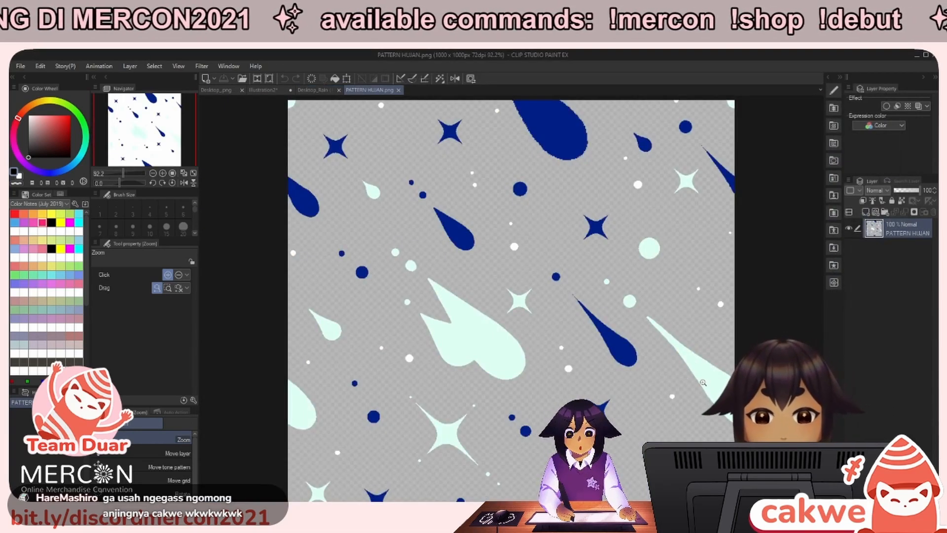
left_click_drag(741, 423, 694, 383)
scroll(735, 418, "down", 1)
scroll(676, 380, "down", 2)
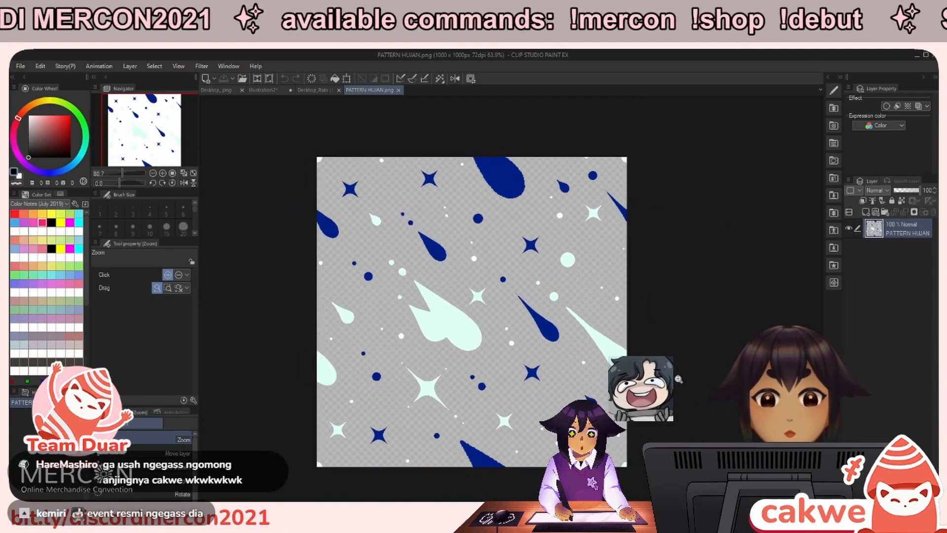
Examine how the raindrops, dots and sparkles are distributed across the PATTERN HUJAN tile and its edges.
mouse_move(618, 351)
left_mouse_down()
mouse_move(592, 349)
mouse_move(661, 372)
mouse_move(646, 340)
mouse_move(625, 339)
left_mouse_up()
scroll(555, 328, "up", 2)
scroll(641, 339, "down", 2)
key("b")
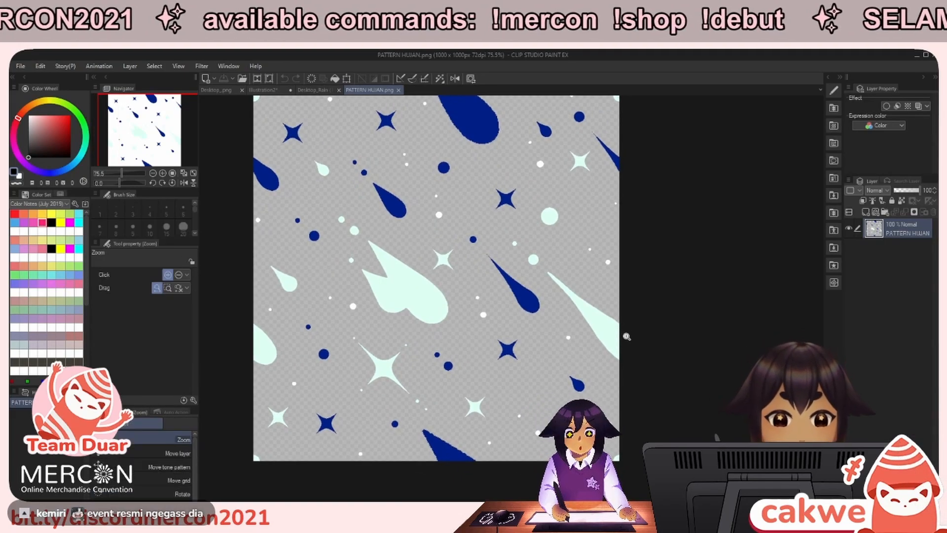
scroll(625, 332, "up", 3)
left_click_drag(610, 374, 815, 386)
mouse_move(503, 390)
left_mouse_down()
mouse_move(640, 380)
mouse_move(510, 380)
left_mouse_up()
left_click_drag(518, 388, 509, 388)
left_click_drag(576, 397, 473, 411)
left_click_drag(521, 382, 510, 373)
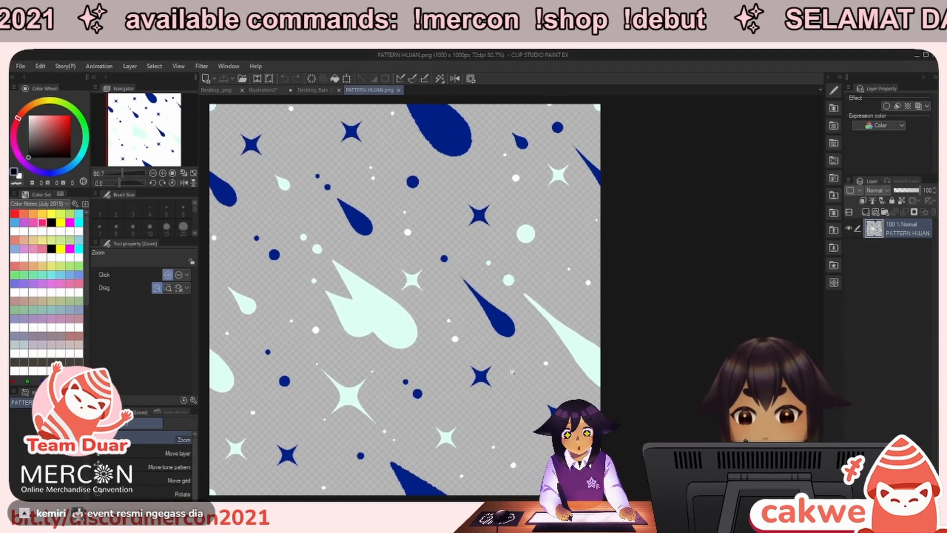
left_click_drag(511, 371, 521, 354)
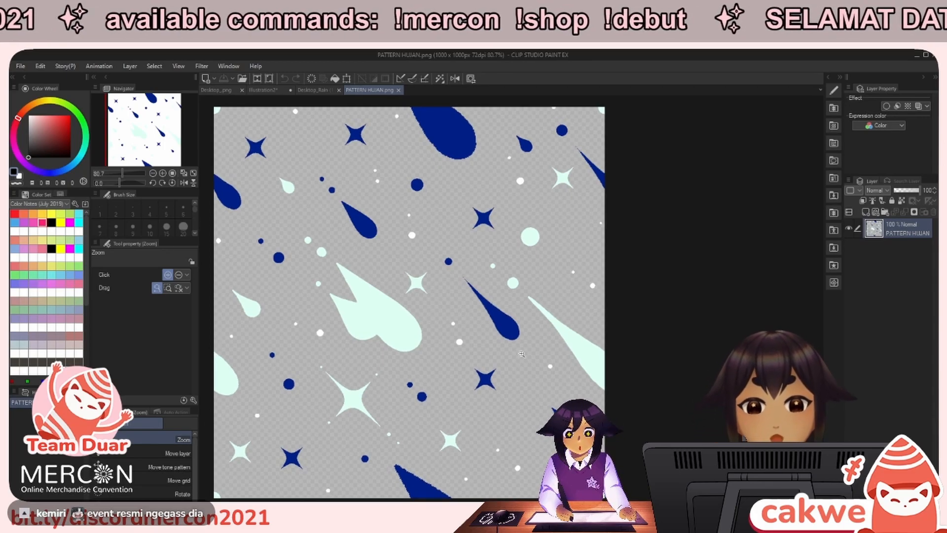
mouse_move(505, 258)
left_mouse_down()
mouse_move(498, 253)
mouse_move(509, 250)
left_mouse_up()
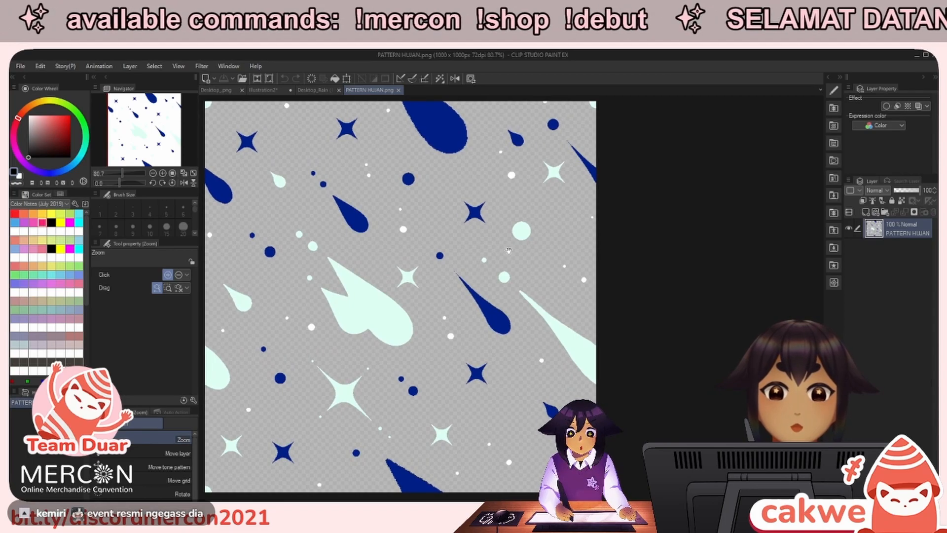
key("b")
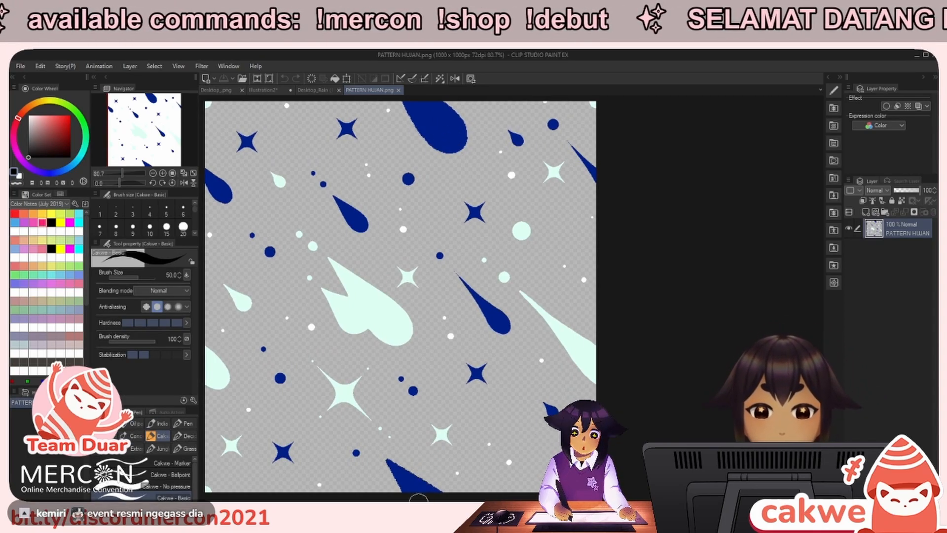
Return to the Desktop_Rain (1) wallpaper and view the full tiled raindrop result.
left_click(314, 90)
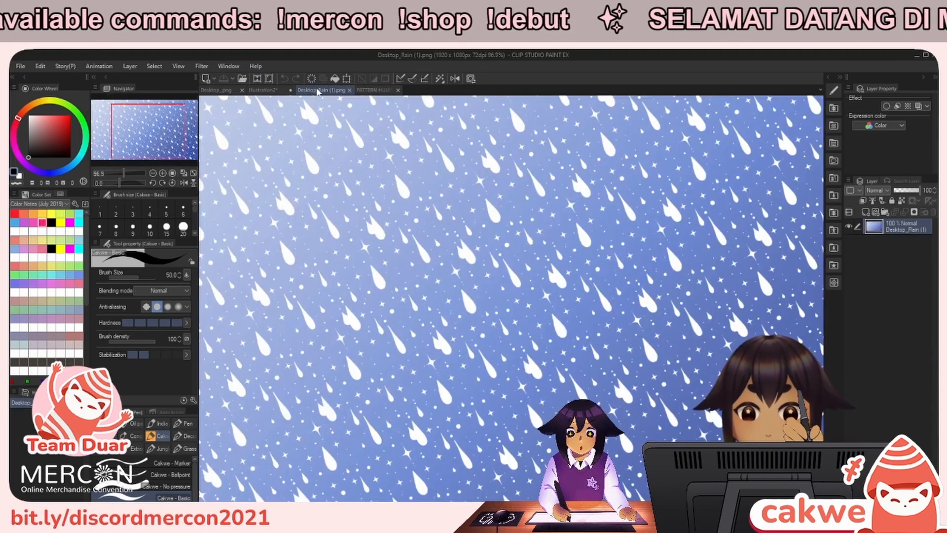
key("ctrl+space")
left_click_drag(668, 369, 630, 375)
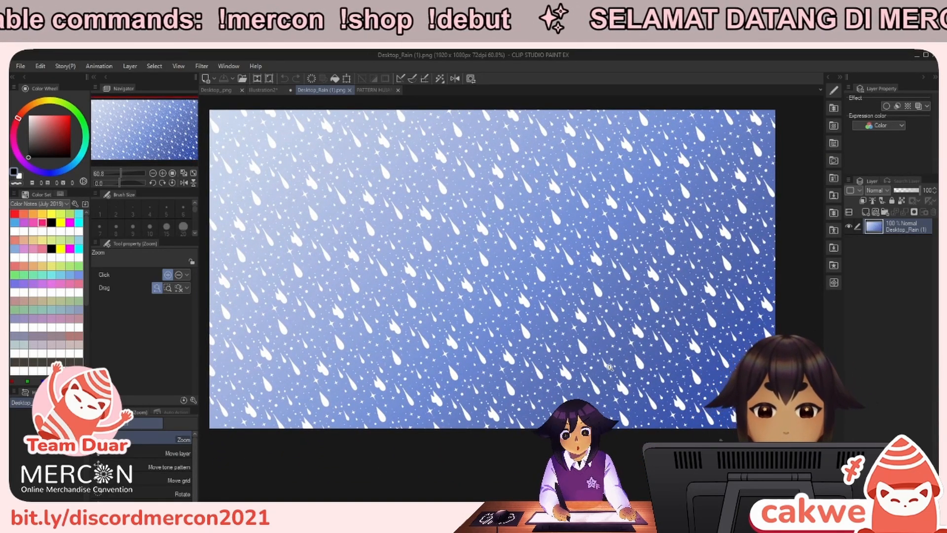
Open the ACCESSORIES file from the Cover Art folder and view its entire character pattern tile.
left_click(246, 78)
double_click(556, 154)
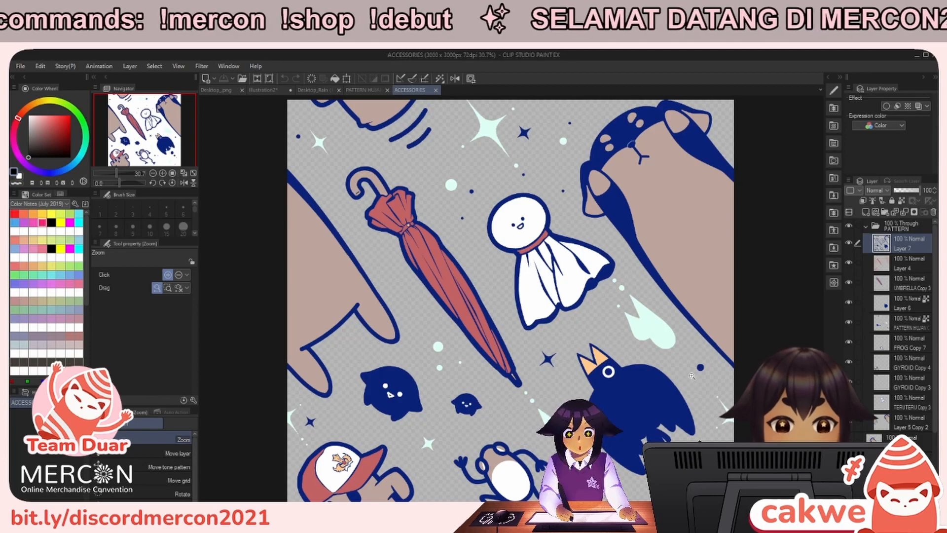
left_click_drag(683, 378, 543, 341)
scroll(604, 368, "down", 1)
mouse_move(574, 378)
left_mouse_down()
mouse_move(567, 373)
mouse_move(572, 390)
left_mouse_up()
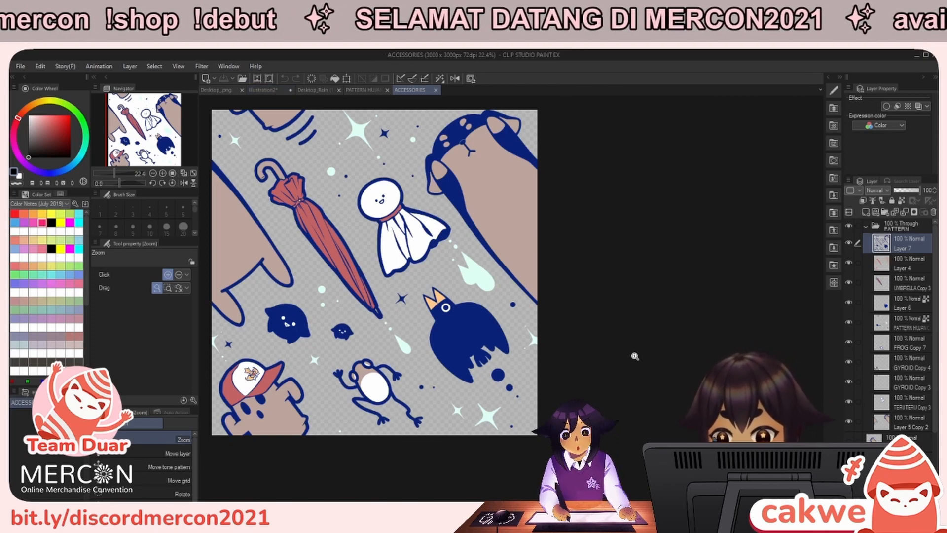
Switch back to the noodle, bunny and firework illustration and examine its full tiled pattern.
left_click(269, 92)
scroll(724, 374, "down", 2)
left_click_drag(725, 374, 696, 378)
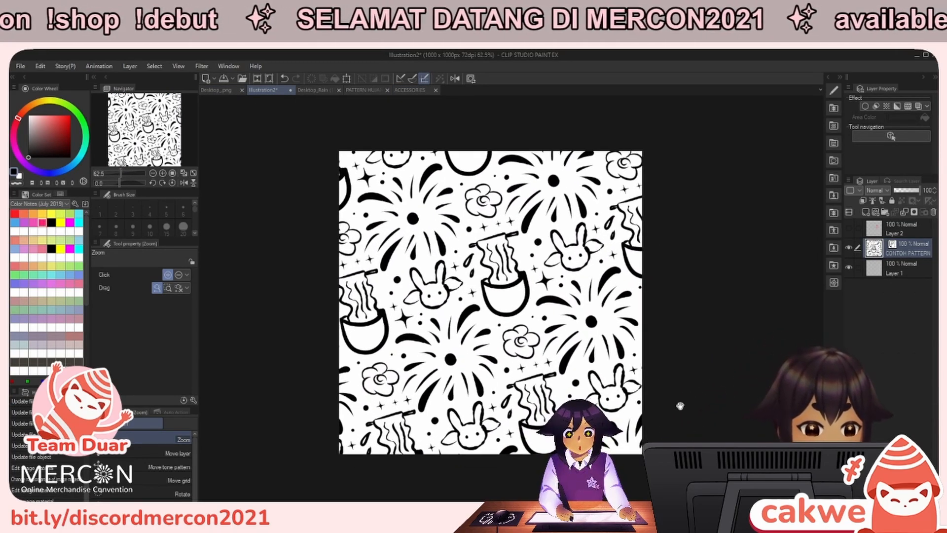
scroll(680, 406, "up", 2)
left_click_drag(678, 431, 658, 440)
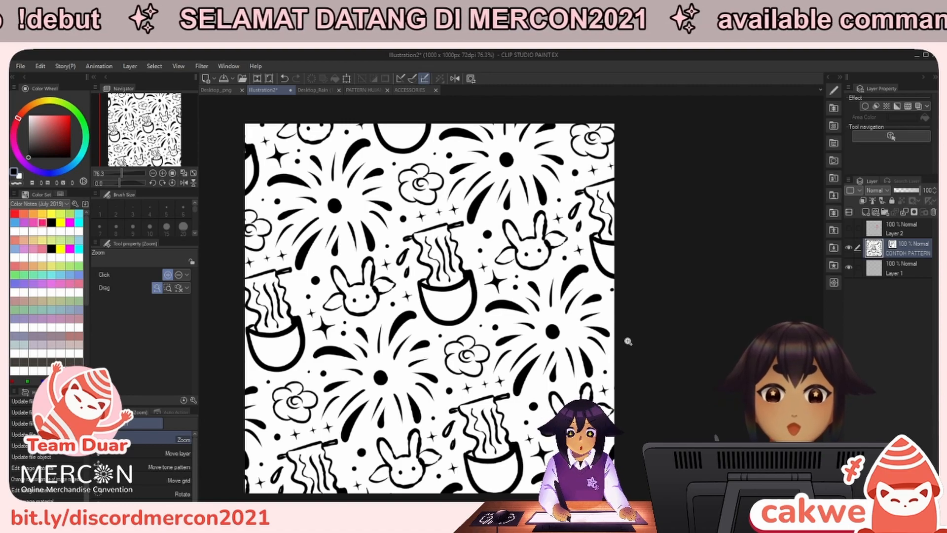
left_click_drag(628, 341, 583, 326)
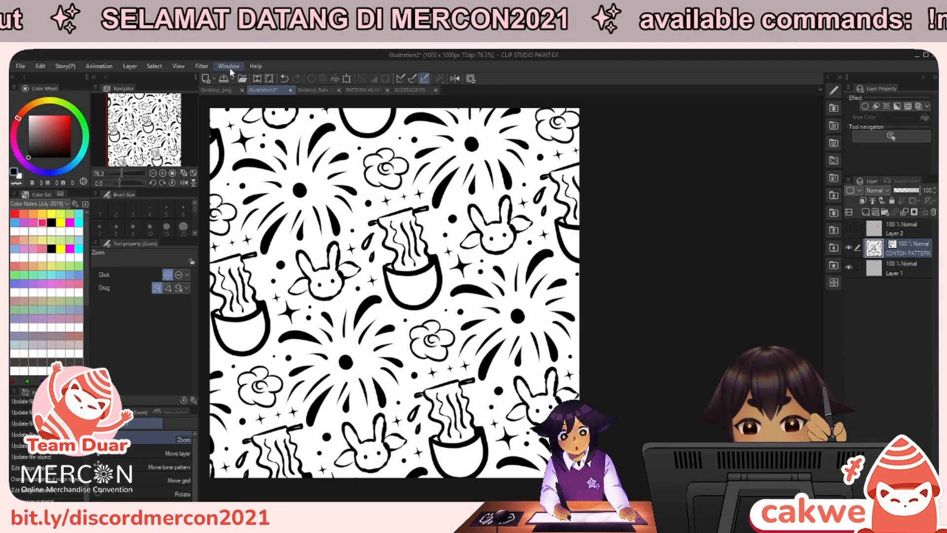
left_click_drag(292, 138, 292, 135)
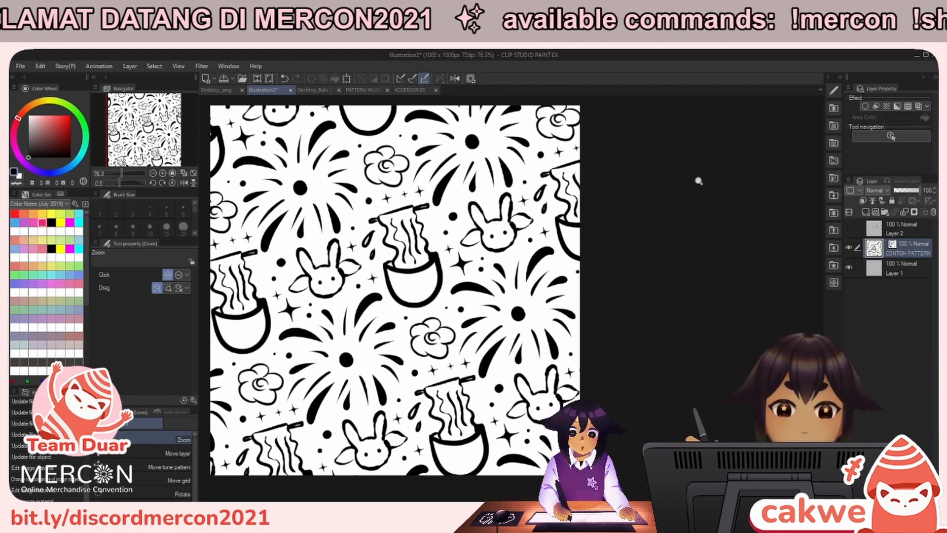
left_click_drag(692, 244, 684, 223)
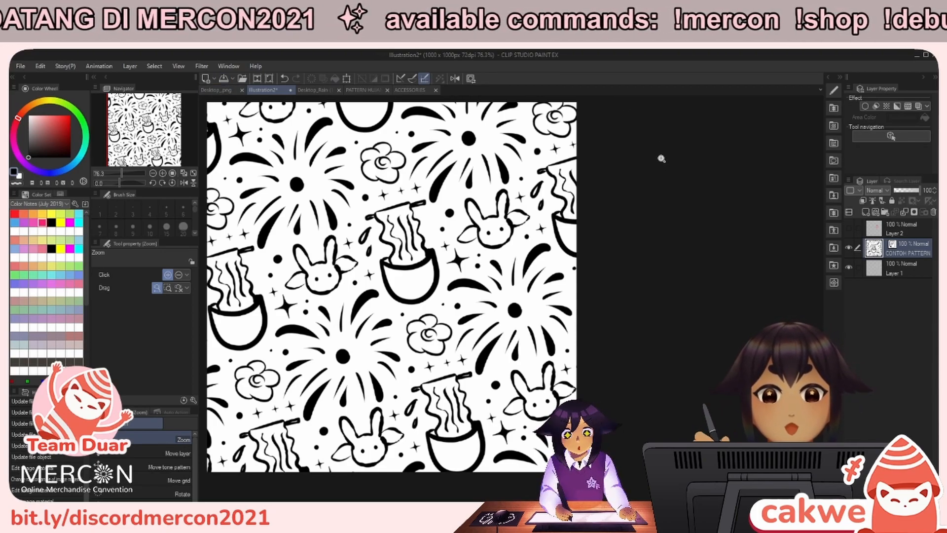
Review the Desktop_Rain (1) and PATTERN HUJAN documents, and close PATTERN HUJAN and ACCESSORIES.
left_click(314, 91)
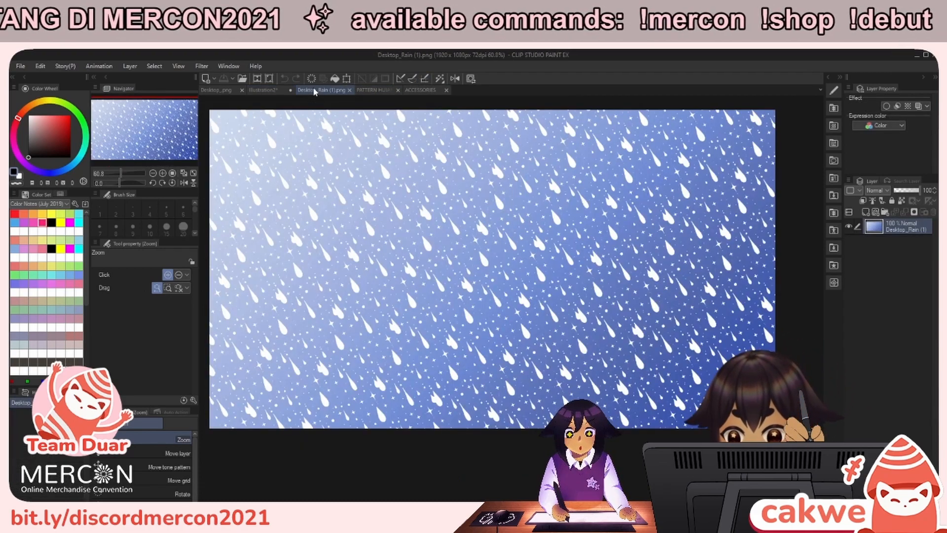
left_click(374, 90)
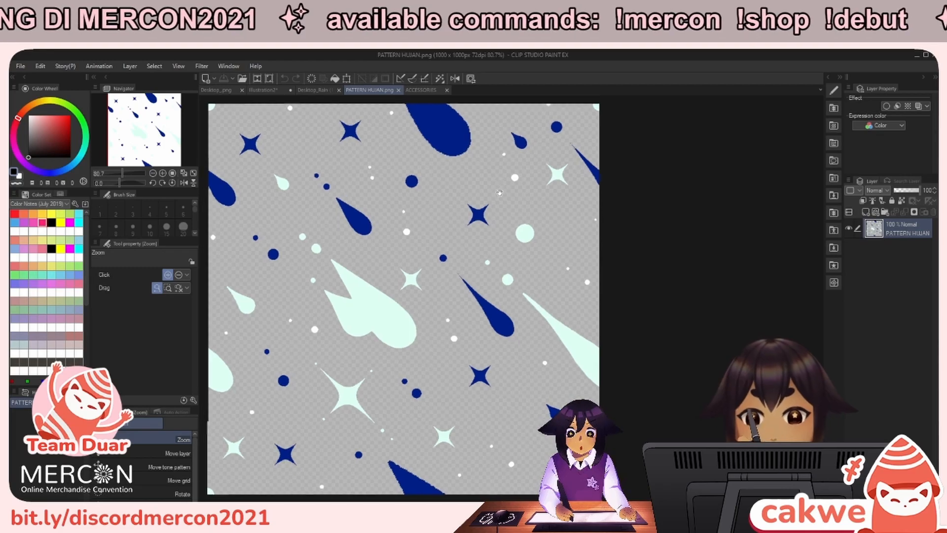
key("ctrl+w")
key("ctrl+w")
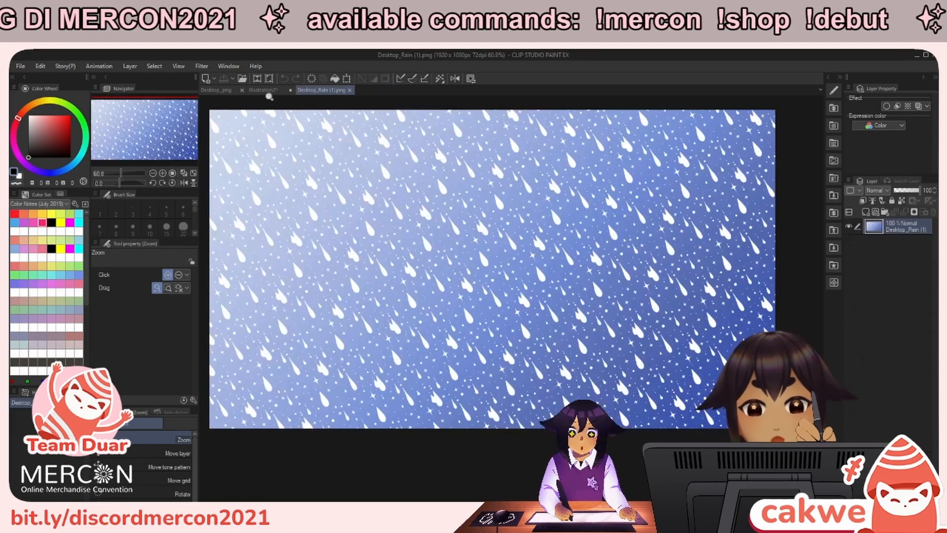
Switch to the Desktop_ wallpaper and inspect its character motifs at a larger zoom.
left_click(221, 91)
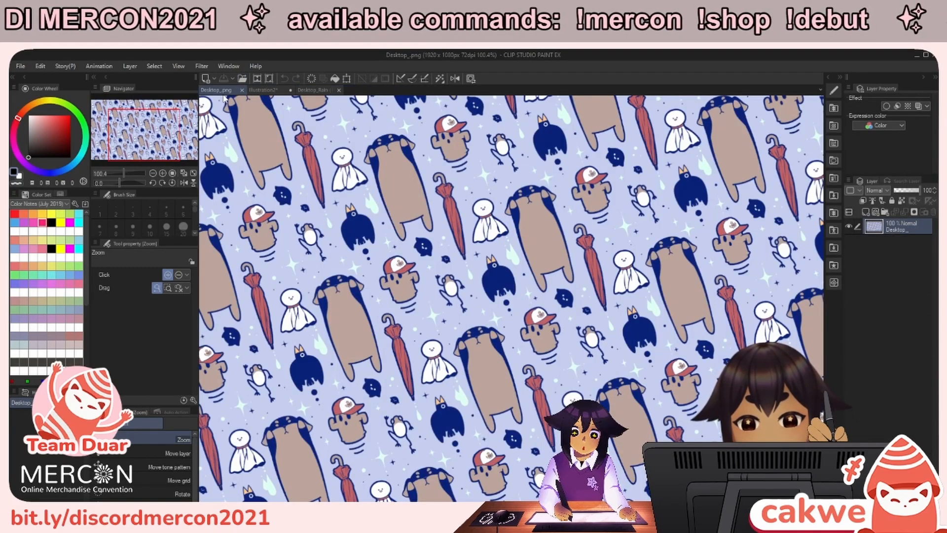
scroll(224, 99, "down", 2)
left_click_drag(392, 180, 536, 285)
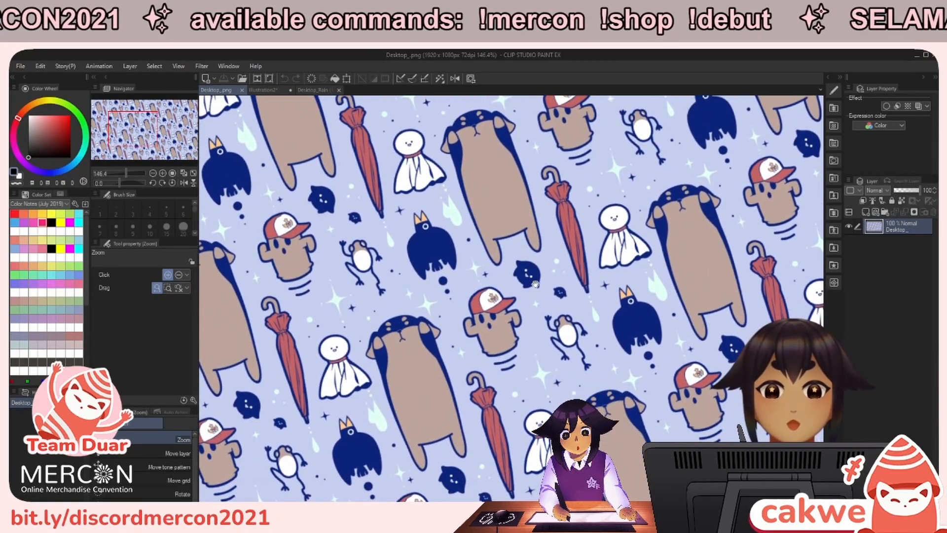
Open the Cover Art PNG and examine how the raindrop pattern is used in the album cover's background.
left_click(242, 79)
double_click(509, 230)
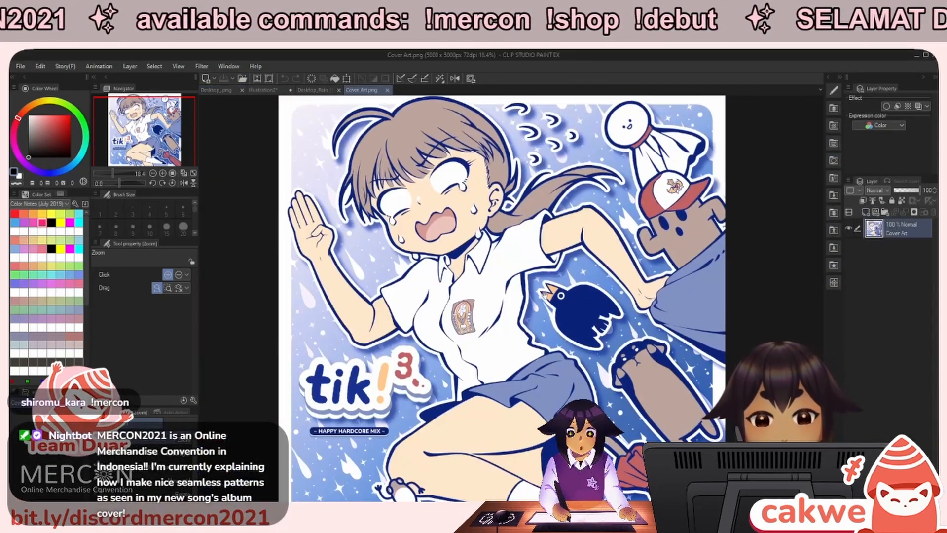
scroll(539, 295, "down", 1)
left_click_drag(544, 295, 486, 306)
scroll(473, 279, "down", 1)
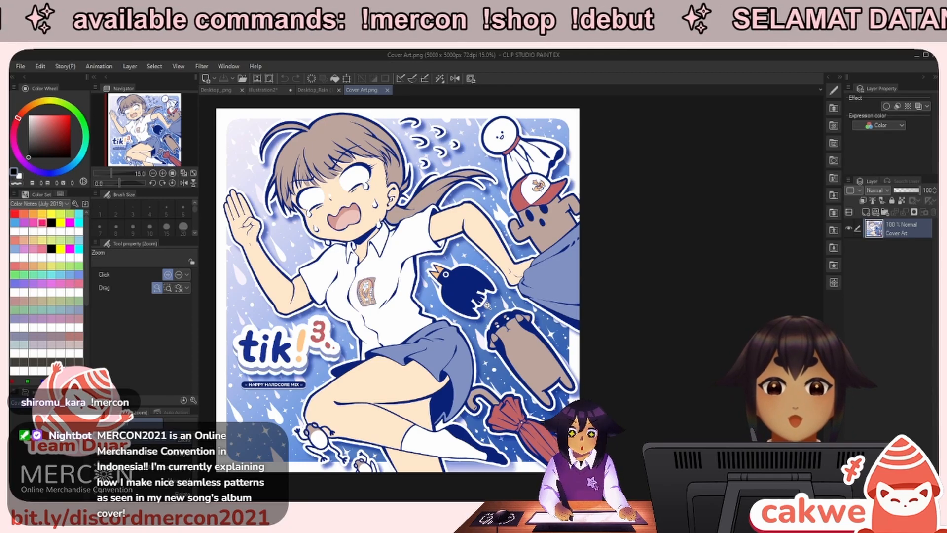
left_click_drag(519, 245, 647, 239)
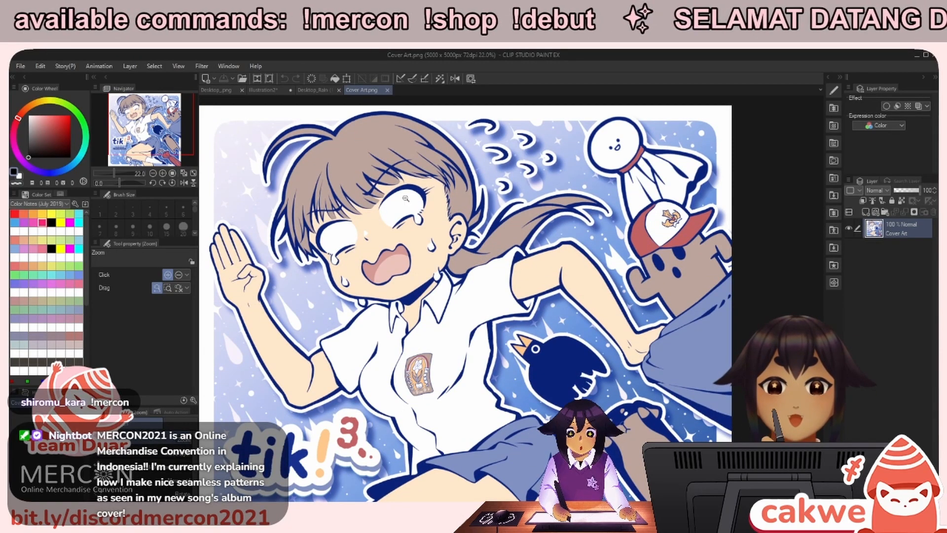
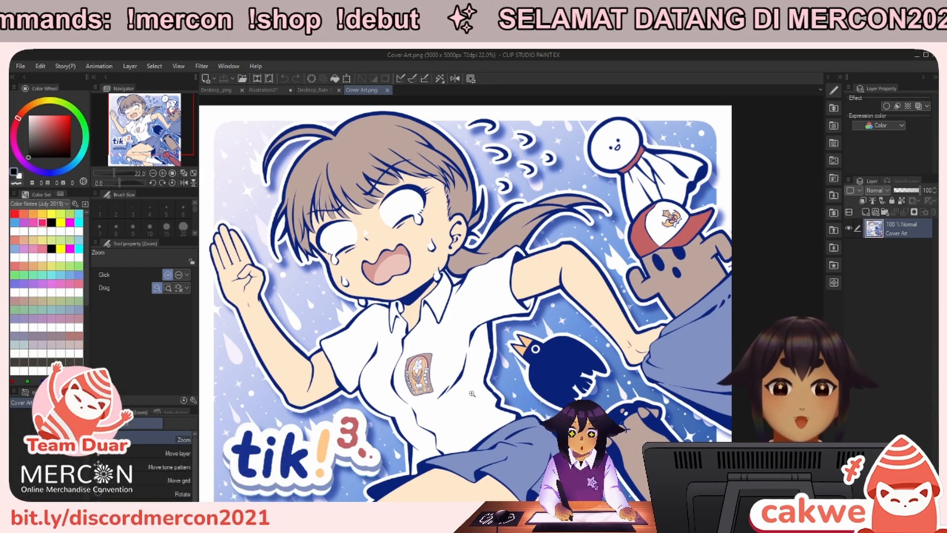
mouse_move(473, 393)
left_mouse_down()
mouse_move(464, 374)
mouse_move(478, 387)
mouse_move(470, 382)
left_mouse_up()
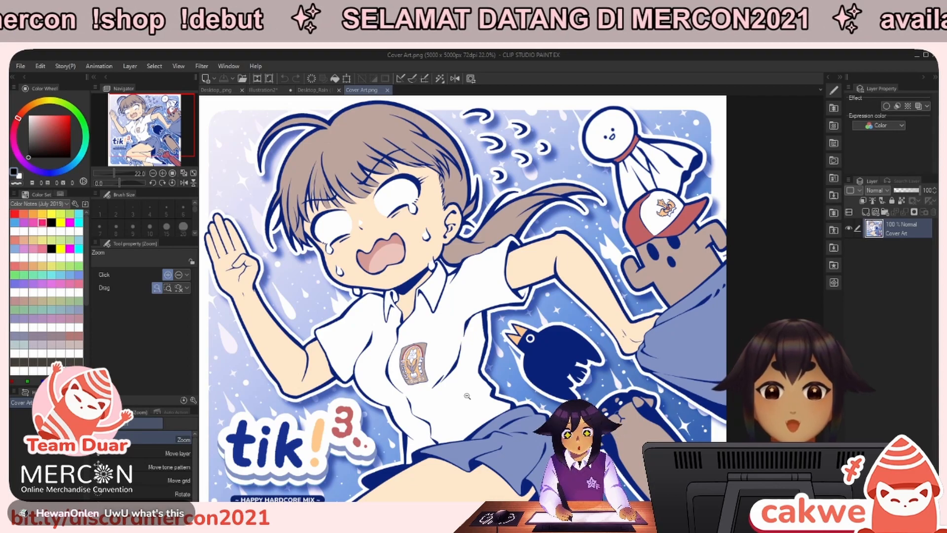
left_click_drag(470, 360, 479, 366)
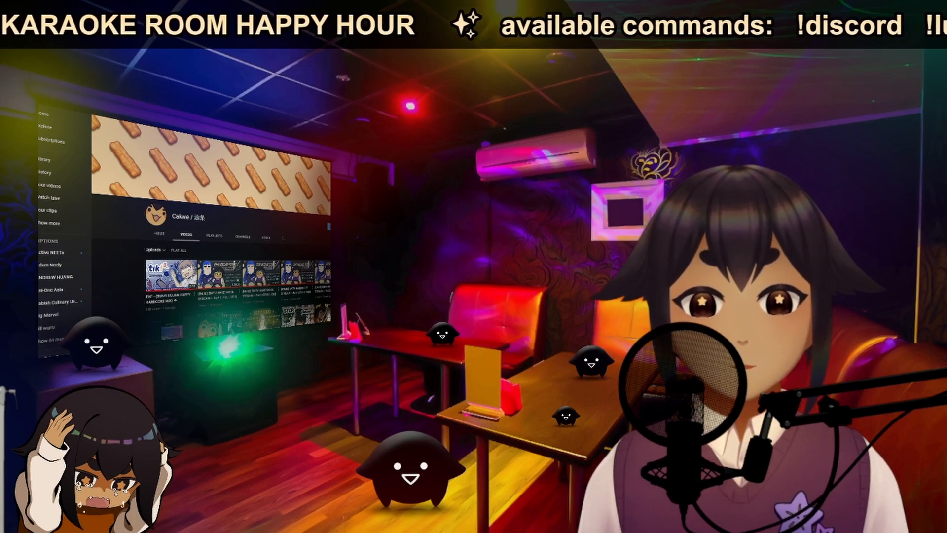
left_click(170, 274)
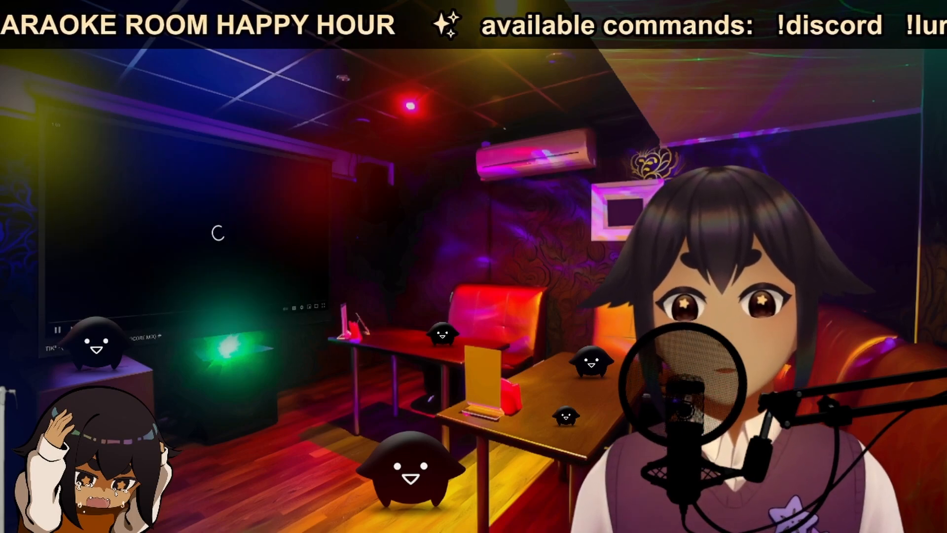